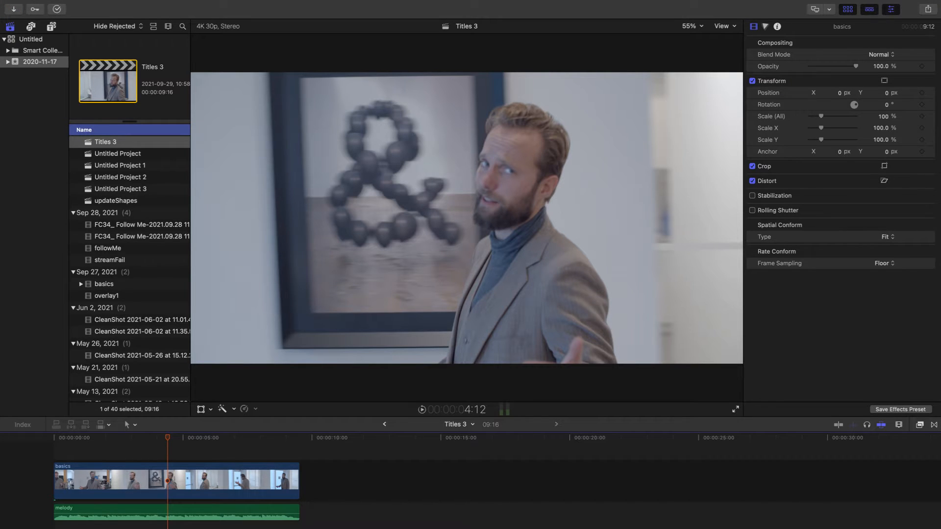
Switch from Final Cut Pro to the Untitled Flow document and expand its window to full screen.
key("super+Tab")
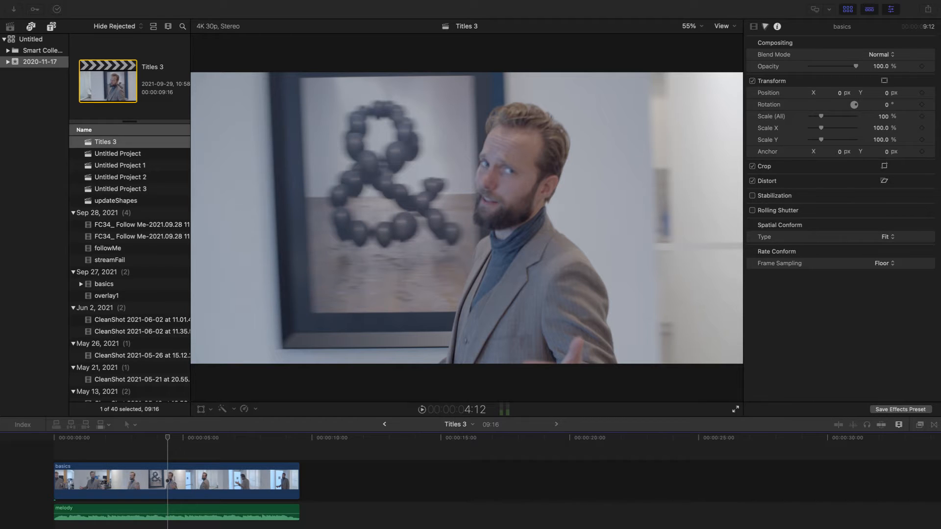
key("super+Tab")
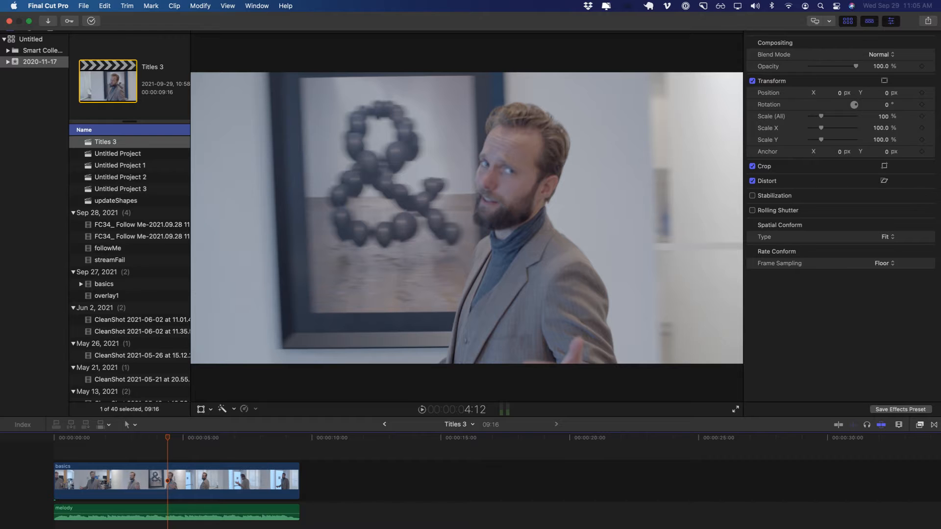
mouse_move(940, 247)
left_mouse_down()
mouse_move(441, 142)
mouse_move(354, 51)
left_mouse_up()
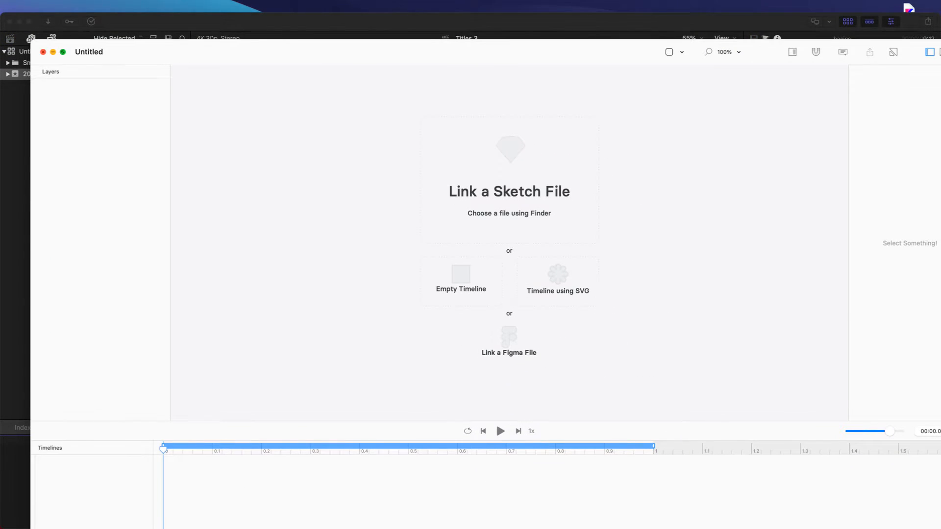
left_click(63, 52)
Save the document to the Desktop as FC35_VideoOverlayTypewriter.flow.
key("super+s")
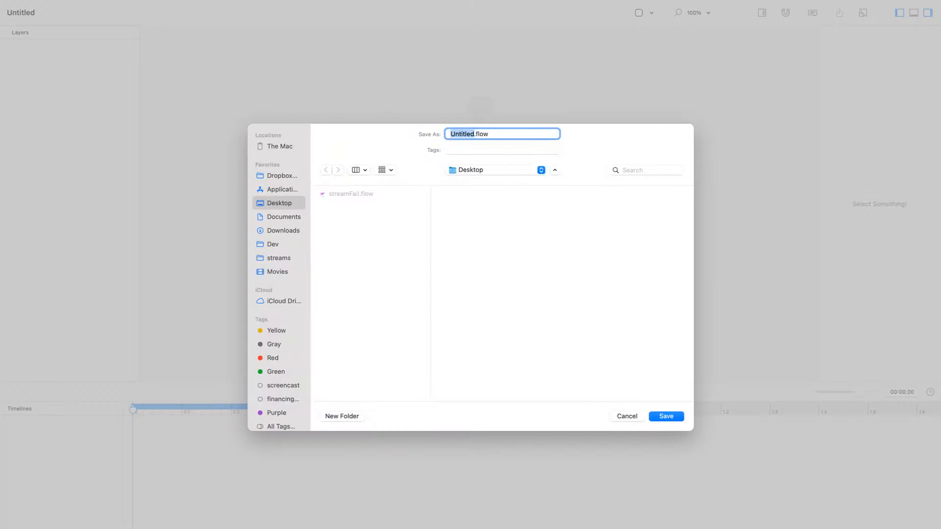
type("FC35_VideoOfer")
key("BackSpace")
key("BackSpace")
key("BackSpace")
type("verlayTypewriter")
key("Return")
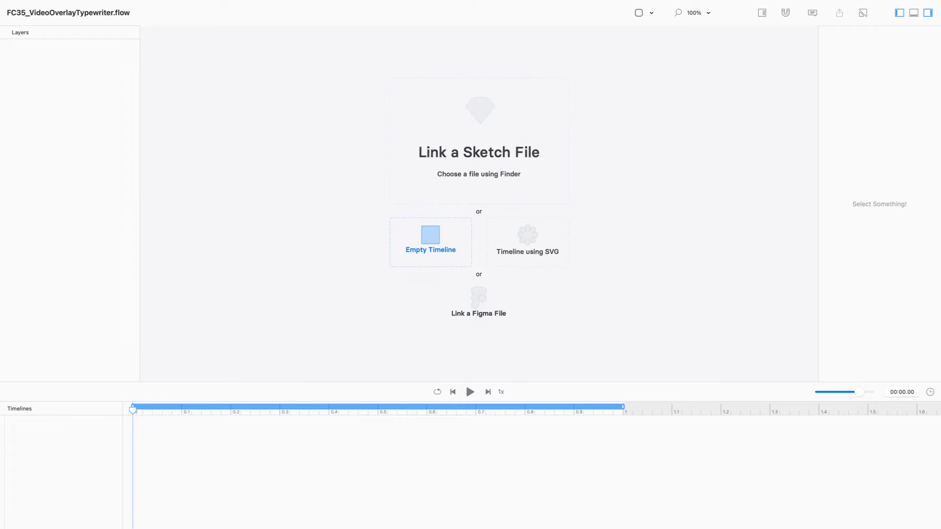
Create an empty timeline and set its scene size to 4096 by 2160.
left_click(430, 240)
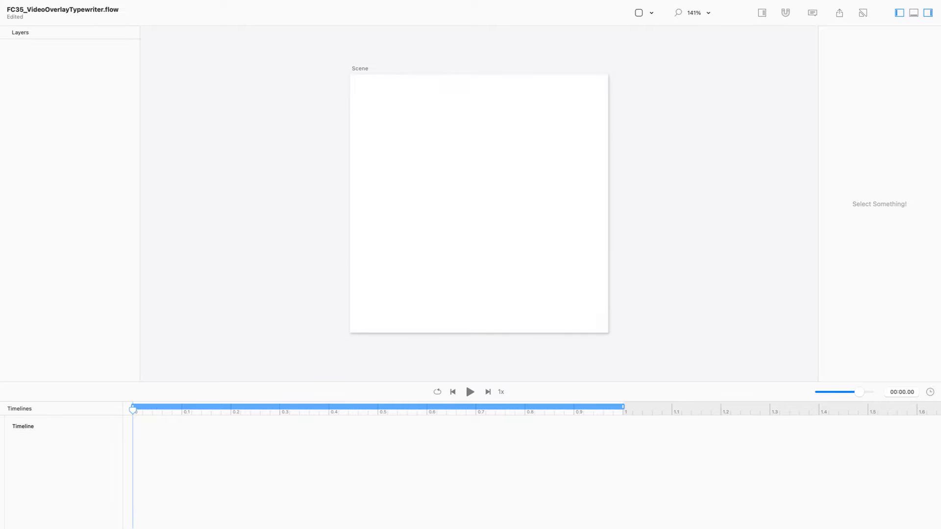
left_click(360, 68)
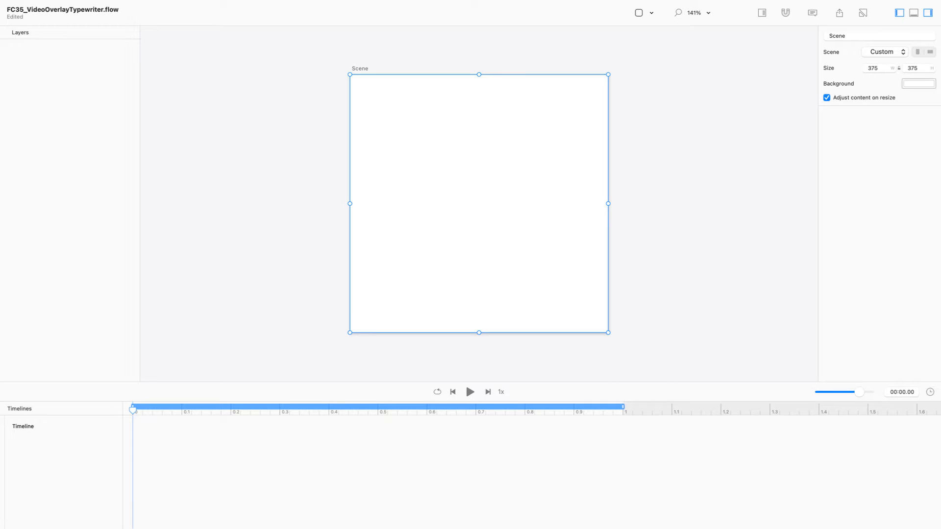
double_click(873, 68)
type("41")
key("BackSpace")
type("096")
key("Return")
key("Tab")
type("1080")
key("Return")
key("BackSpace")
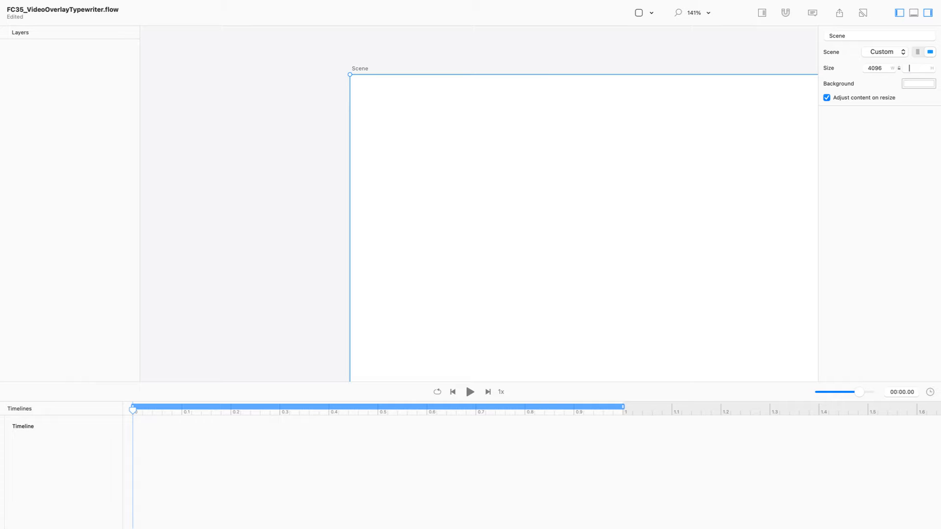
key("Escape")
left_click(63, 52)
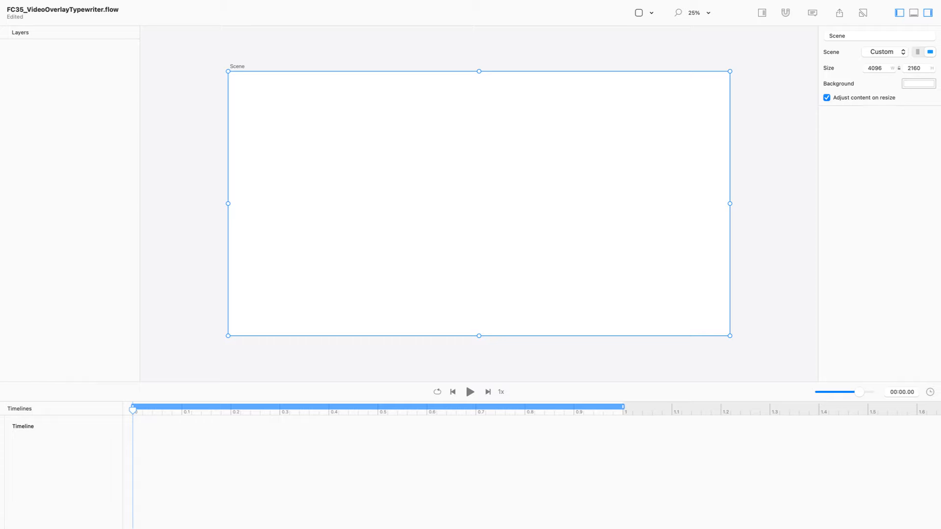
key("Escape")
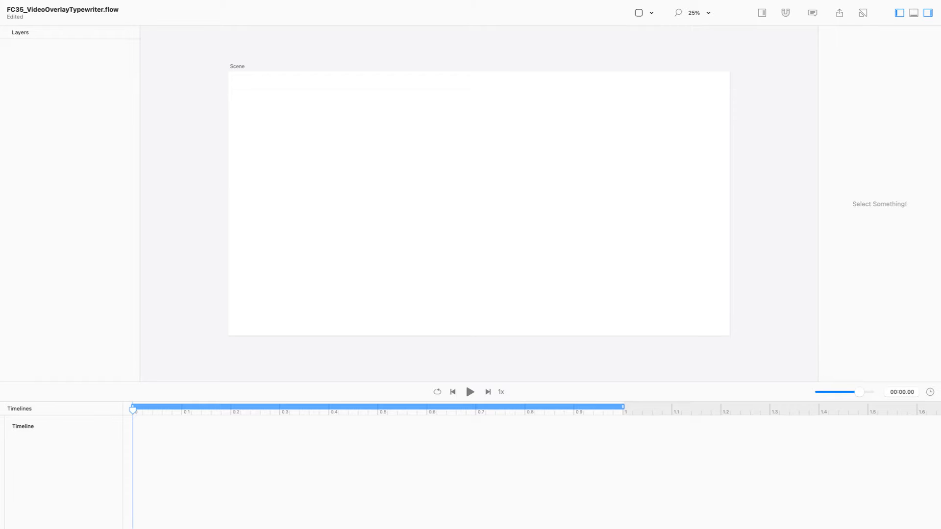
Check the scene's background colour and close the colour picker without changing it.
left_click(237, 66)
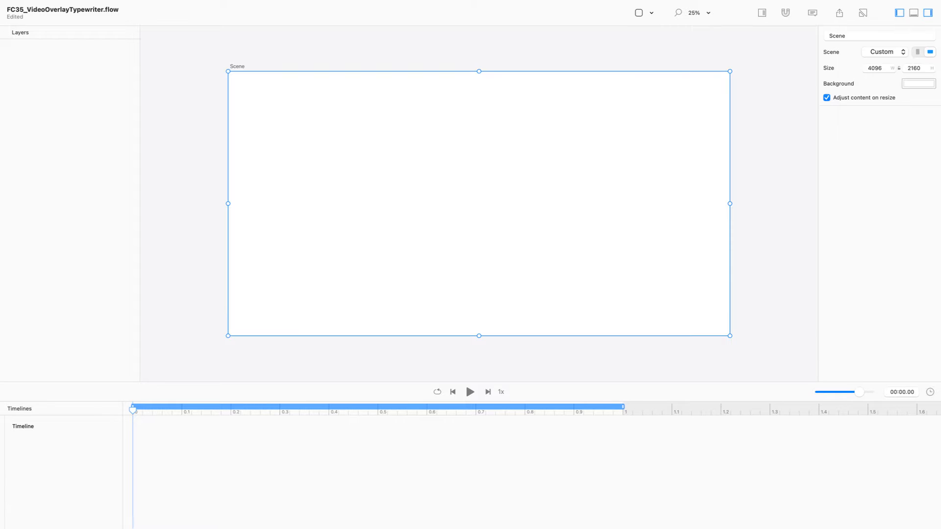
left_click(918, 84)
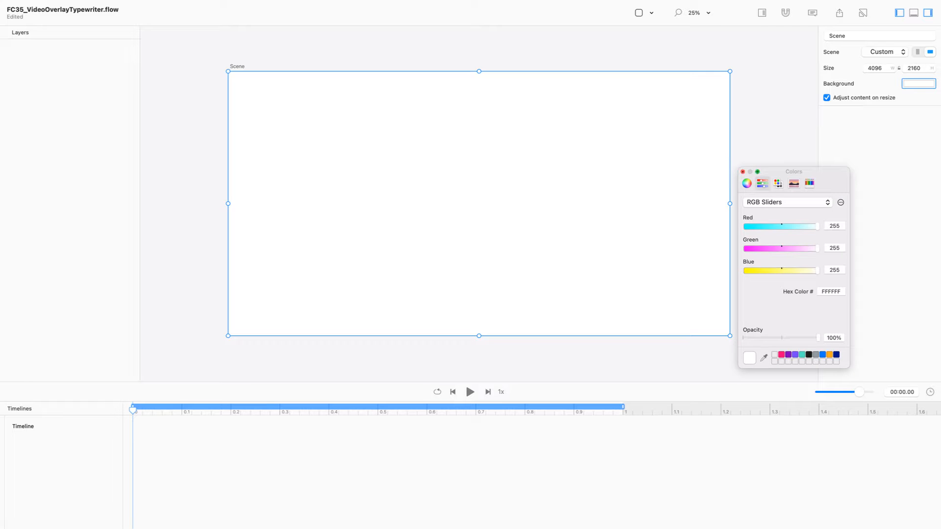
left_click(742, 172)
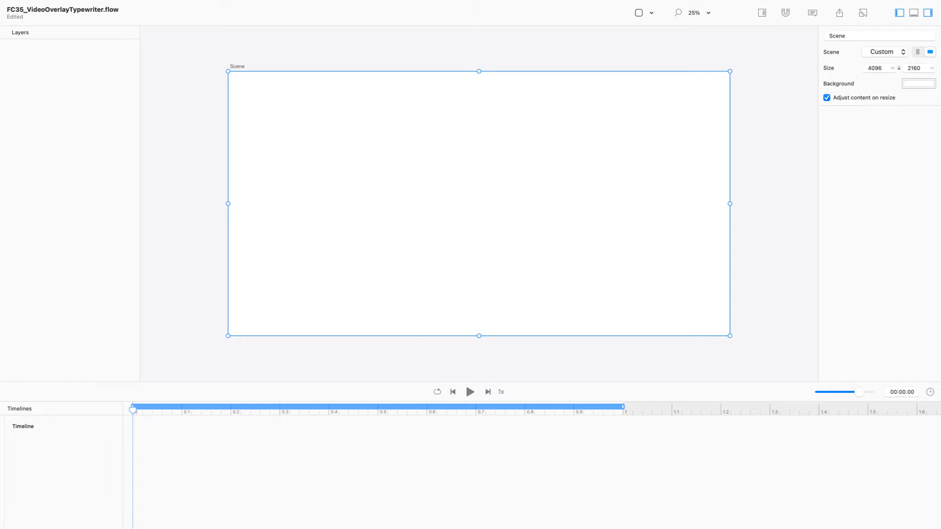
key("Escape")
Paste the copied "Scene" text as a layer and stretch its frame to about 1574 by 359.
left_click(478, 203)
key("Tab")
key("super+c")
key("Return")
key("super+v")
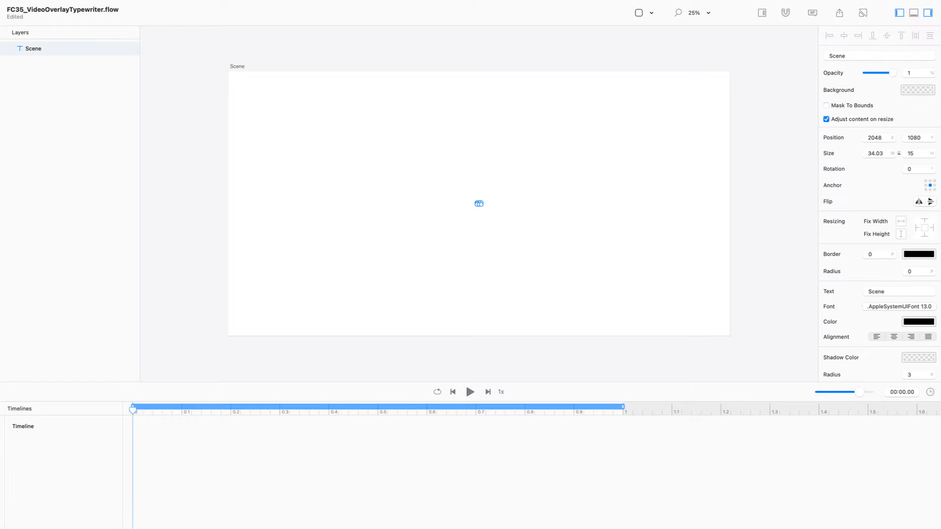
left_click_drag(480, 204, 669, 203)
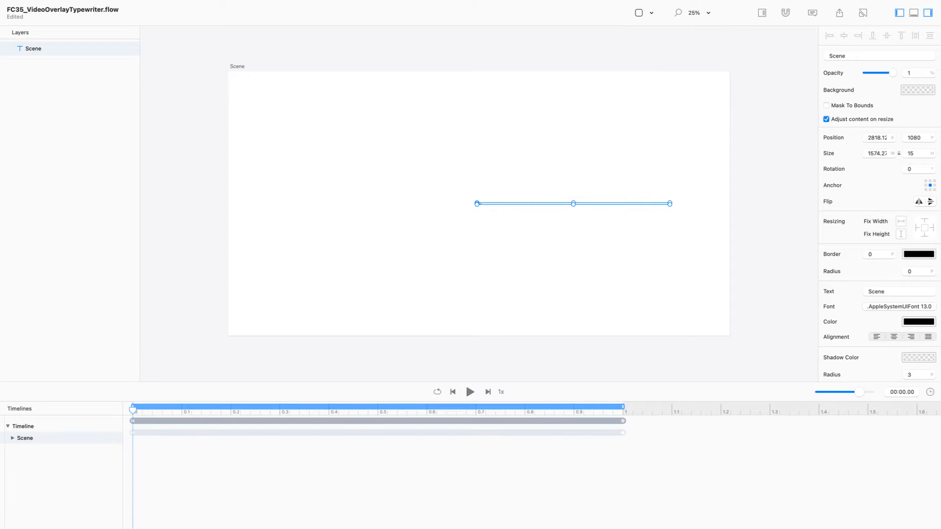
left_click_drag(573, 204, 573, 247)
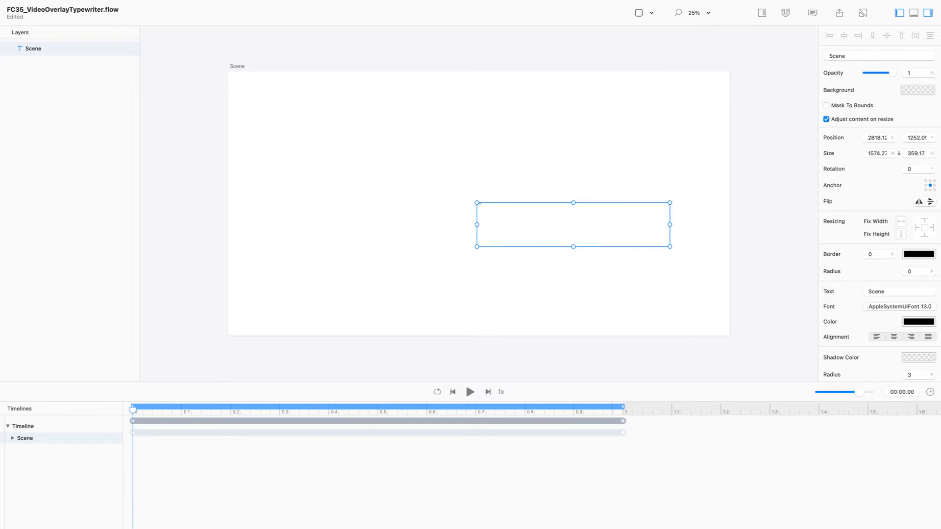
Delete the text layer's segment from the timeline and turn on Relative Mode with the layer selected.
left_click(378, 421)
key("Delete")
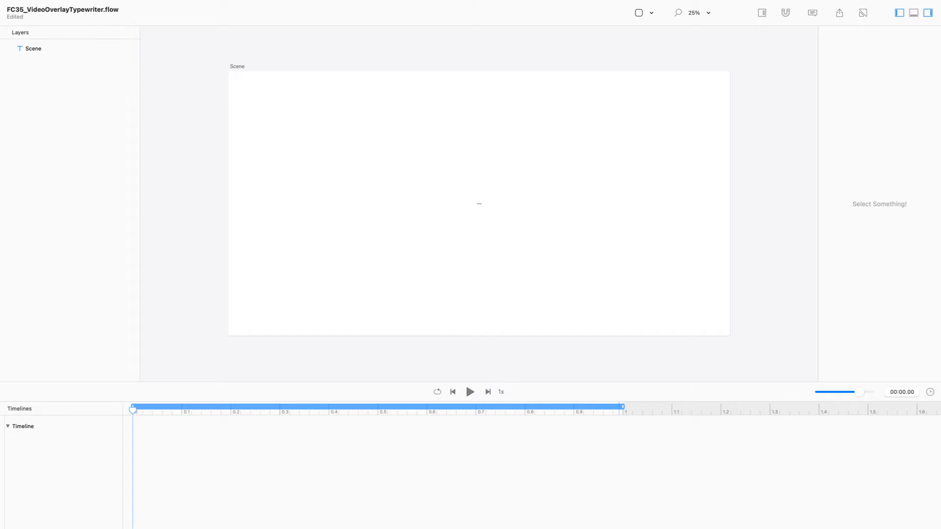
left_click(573, 224)
left_click(786, 13)
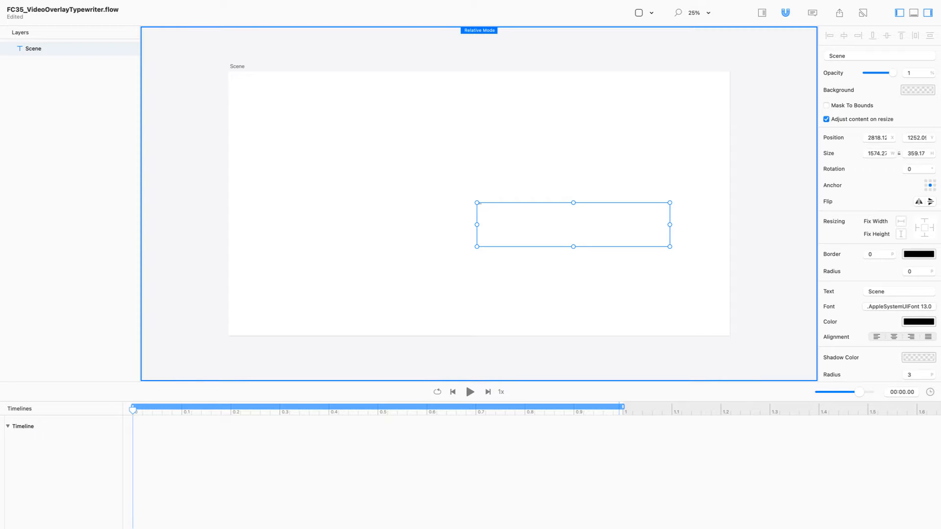
Try to set the text layer's font to Basier Circle at size 130.
left_click(899, 306)
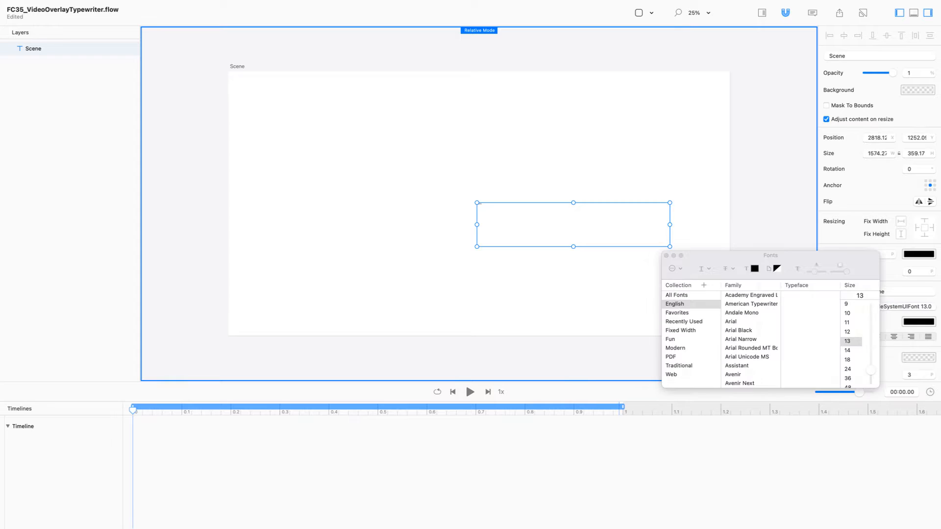
scroll(750, 338, "down", 4)
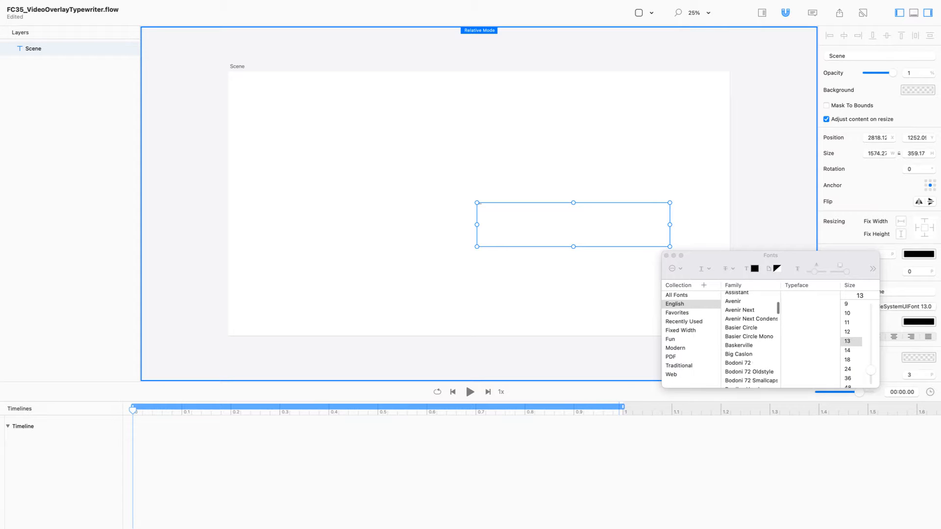
left_click(741, 327)
double_click(860, 296)
type("130")
key("Return")
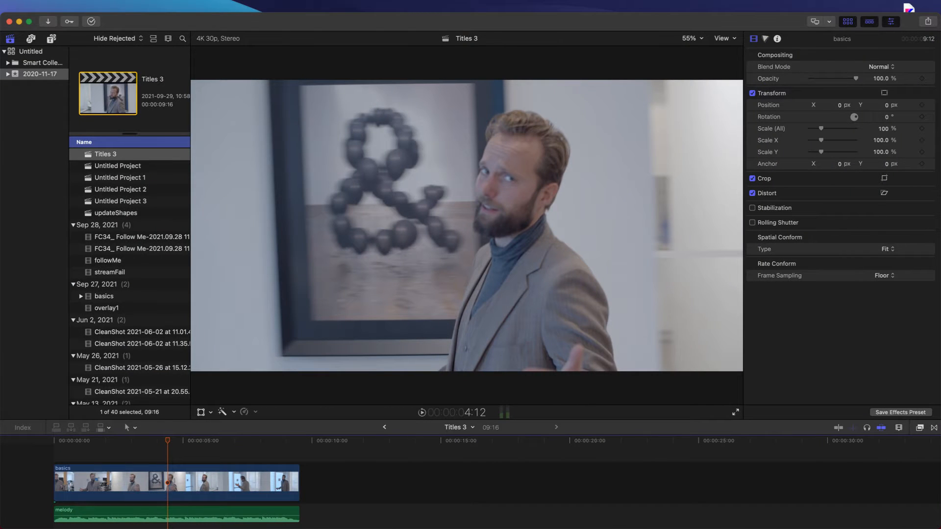
Relaunch the Flow app to return to the FC35_VideoOverlayTypewriter.flow document.
key("super+space")
type("flow")
key("Return")
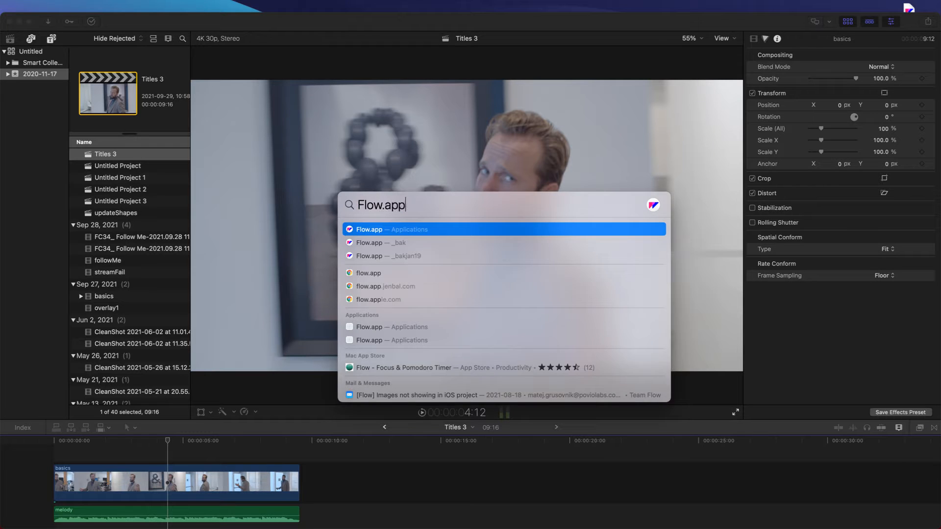
key("Return")
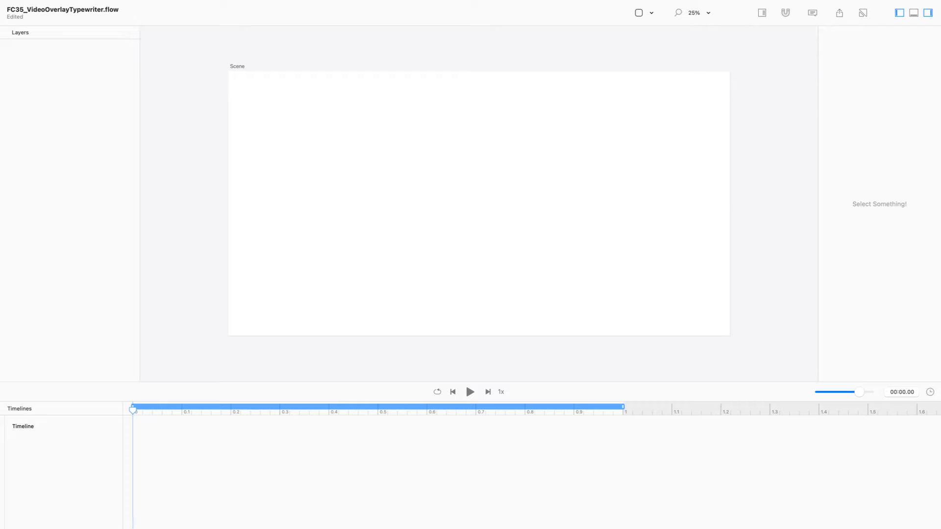
Paste the "Scene" text into the empty scene and enlarge its frame to about 874 by 477.
left_click(478, 204)
key("super+v")
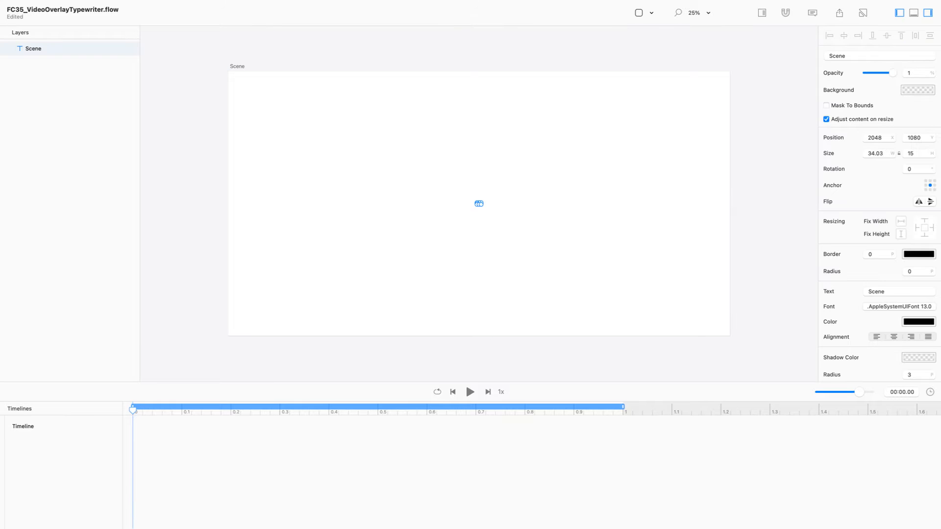
left_click_drag(481, 204, 584, 261)
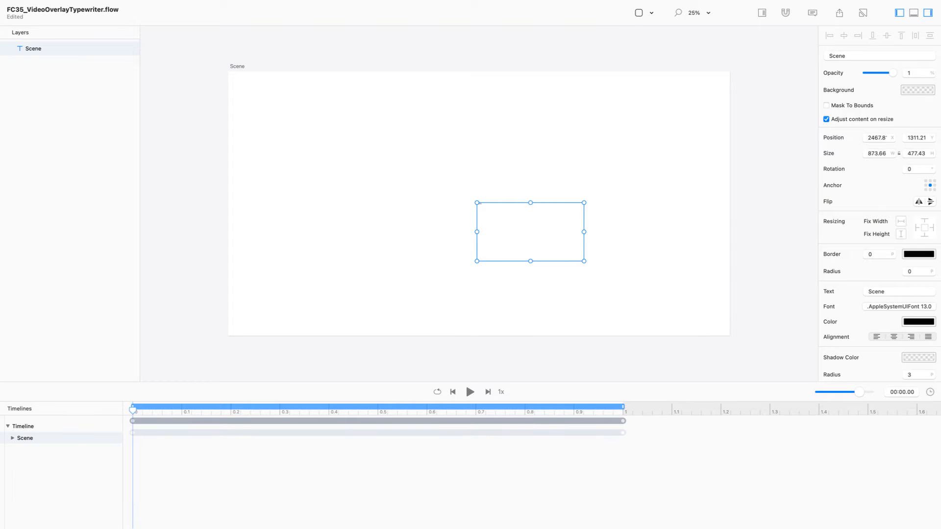
Set the text layer's font to Basier Circle Bold at size 240.
left_click(898, 306)
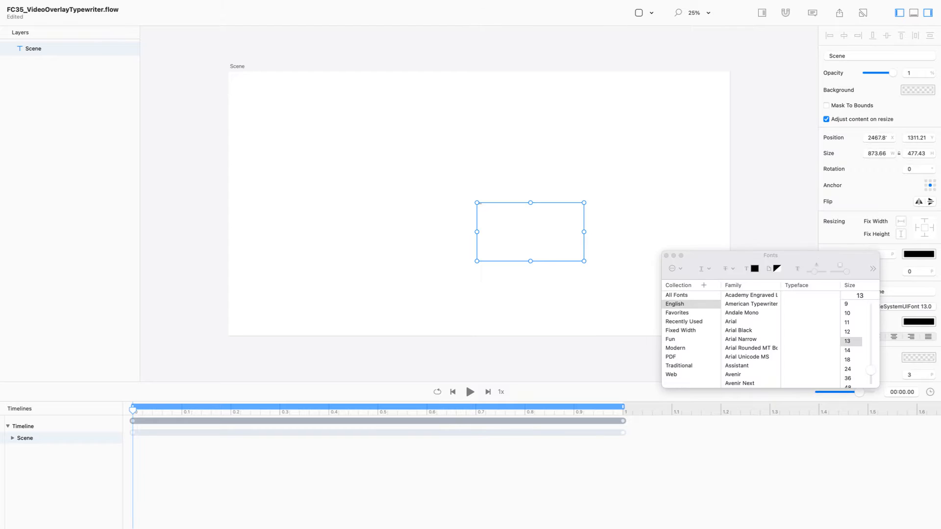
double_click(859, 296)
type("240")
key("Return")
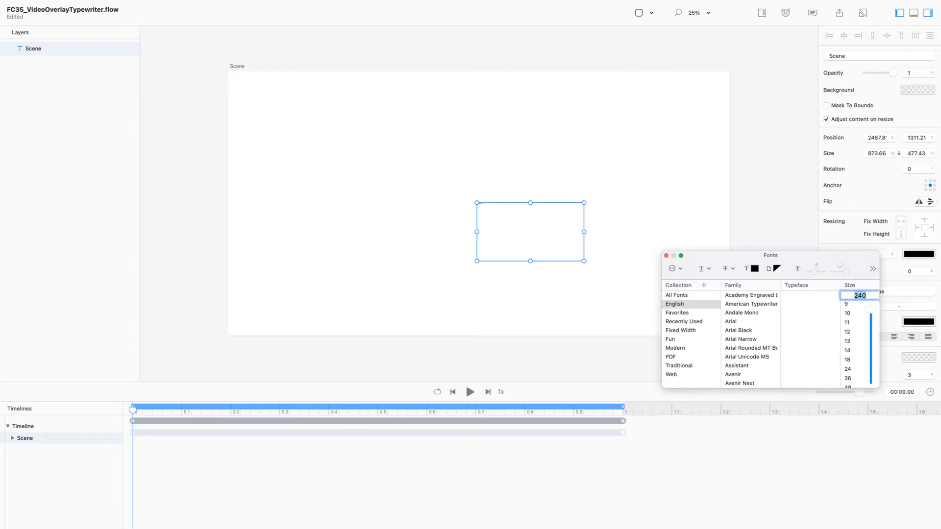
key("space")
scroll(751, 339, "down", 3)
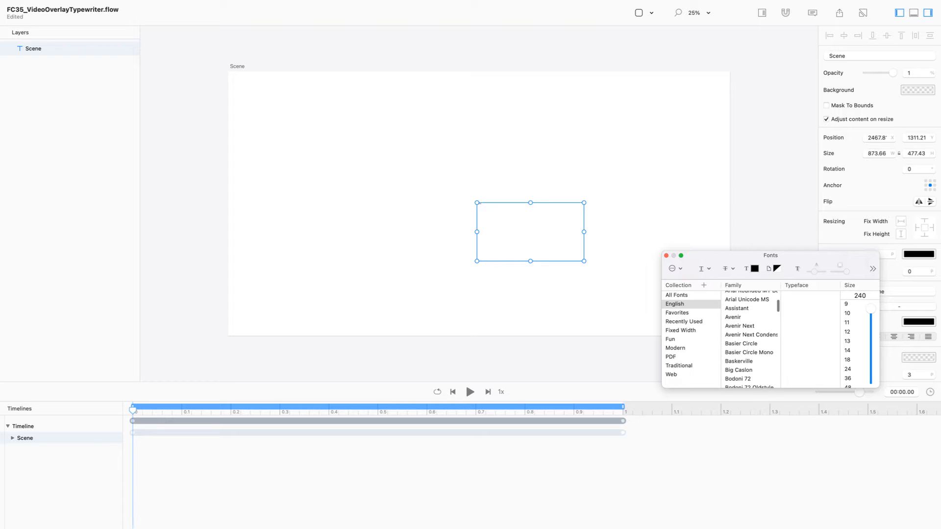
left_click(742, 344)
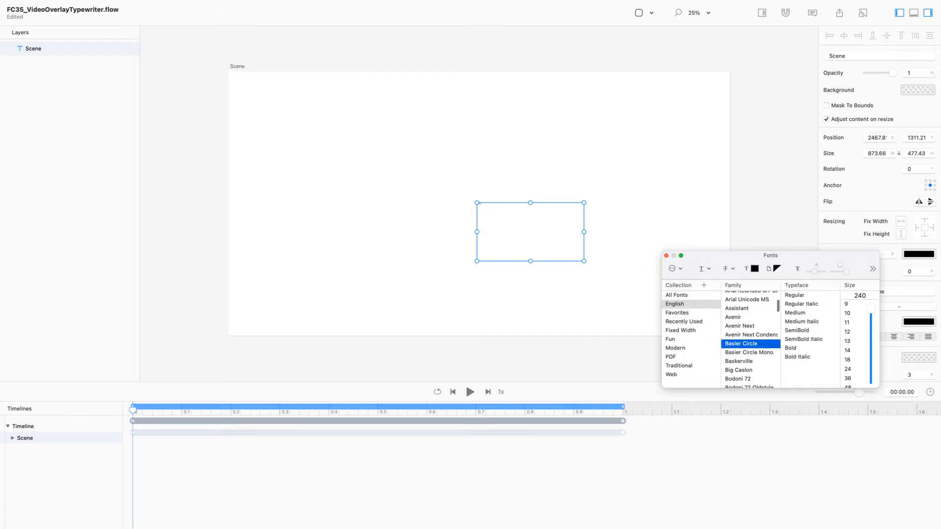
left_click(795, 313)
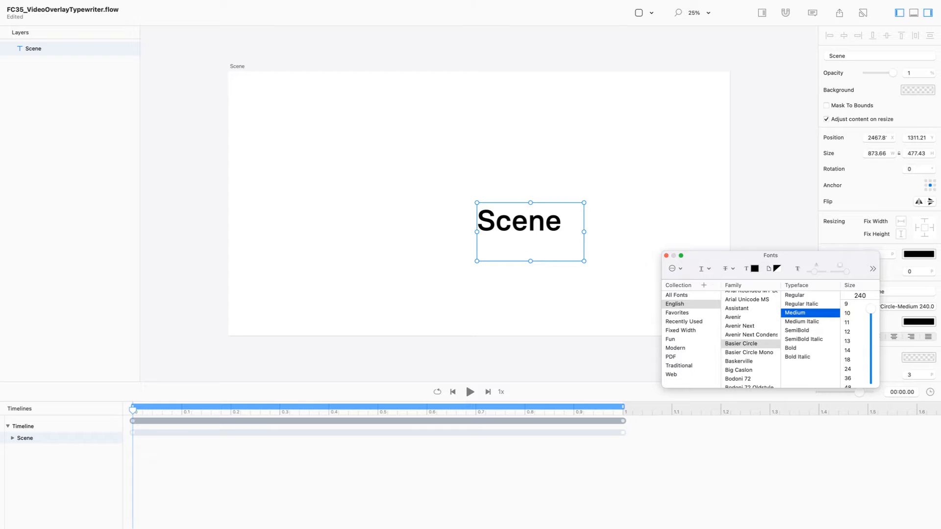
left_click(791, 348)
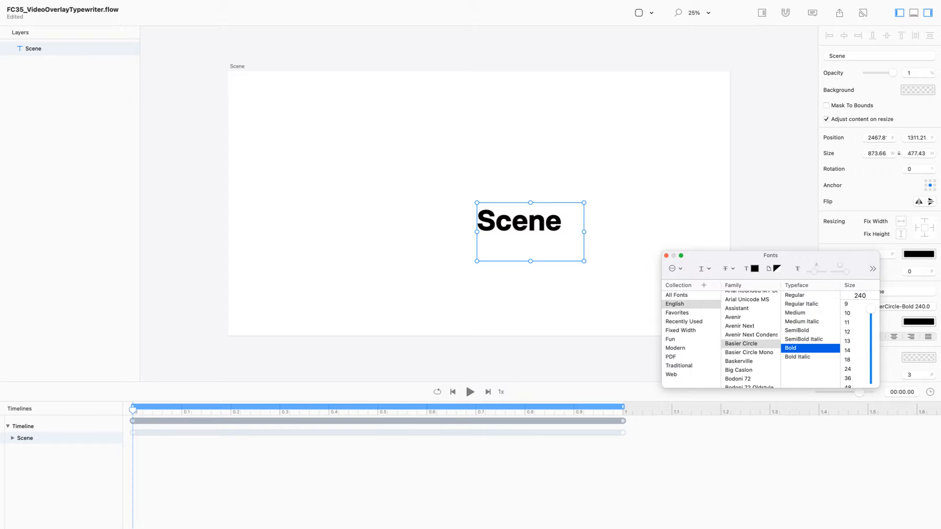
left_click(519, 222)
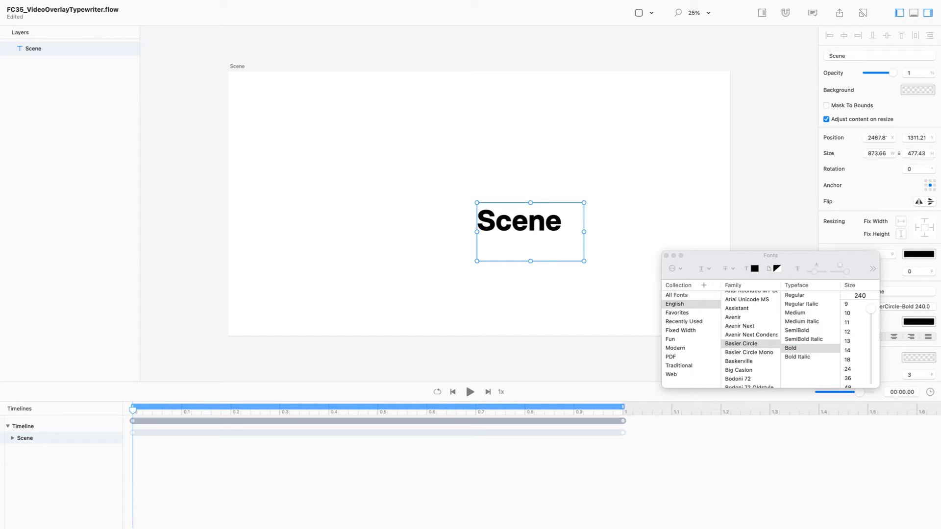
left_click(666, 255)
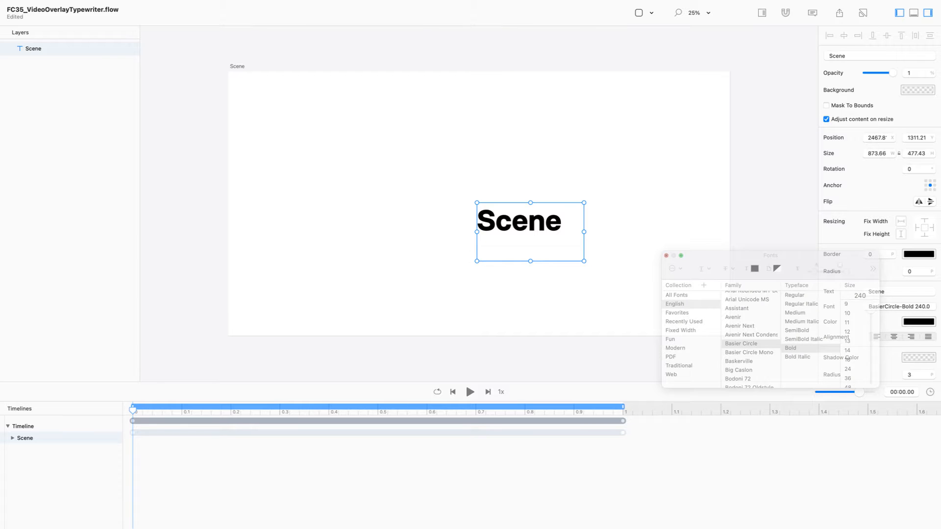
Change the layer's text to STREAM and resize its frame to about 1002 by 265 so the word fits.
double_click(876, 291)
type("STREAM")
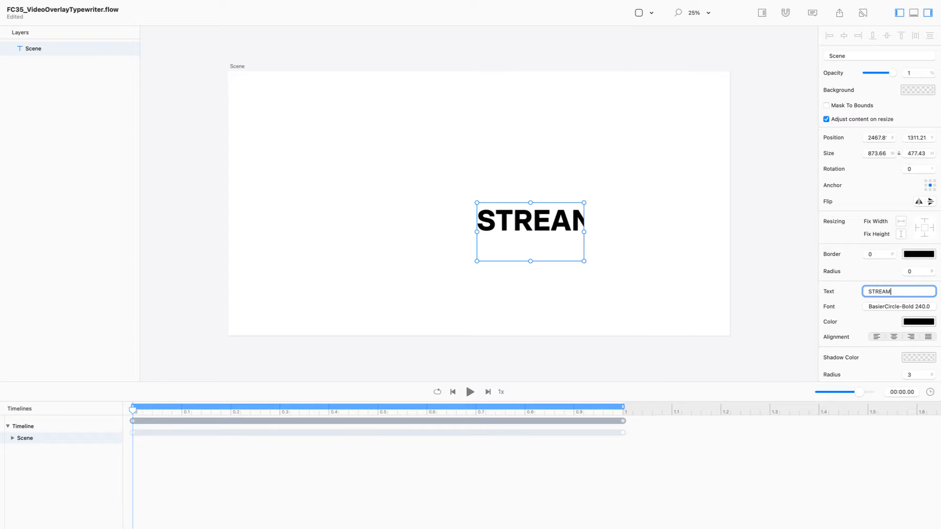
left_click_drag(584, 261, 600, 234)
Duplicate the STREAM text layer and place the copy directly beneath the original.
key("super+d")
left_click_drag(588, 218, 588, 250)
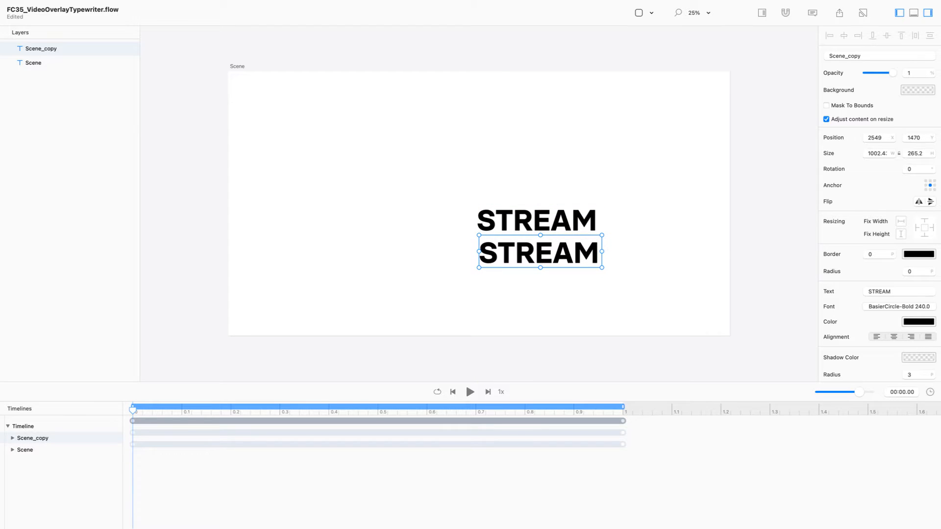
Change the lower STREAM copy's text to FLOWCAST and widen its frame to about 1334 by 265 so the word fits.
double_click(880, 292)
type("FLOWCAST")
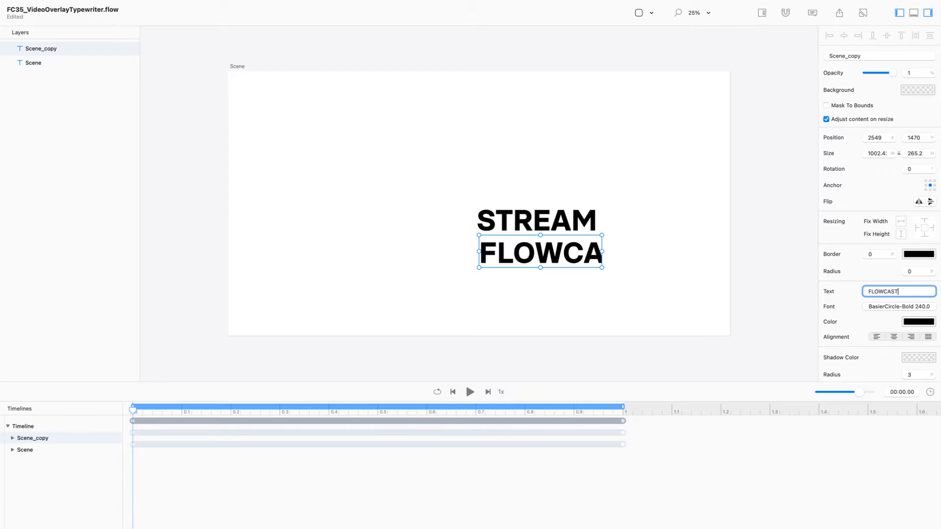
key("Return")
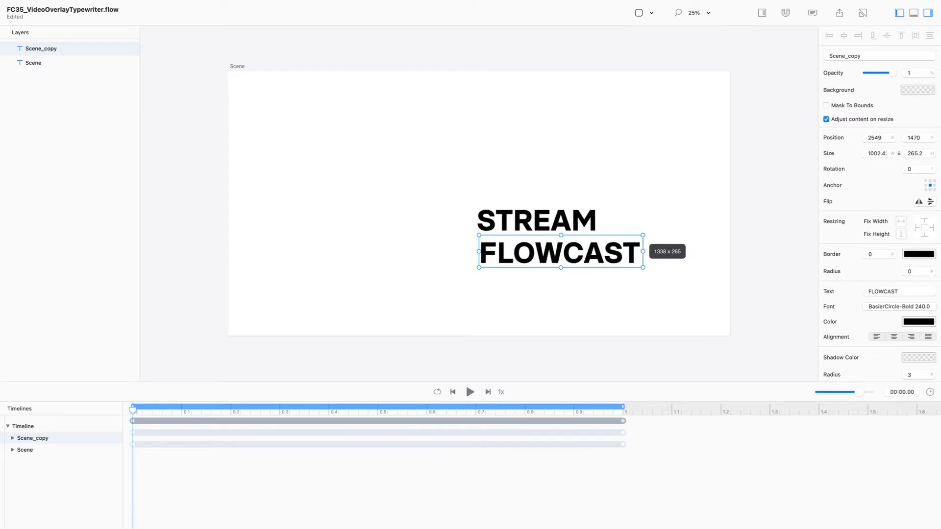
key("Escape")
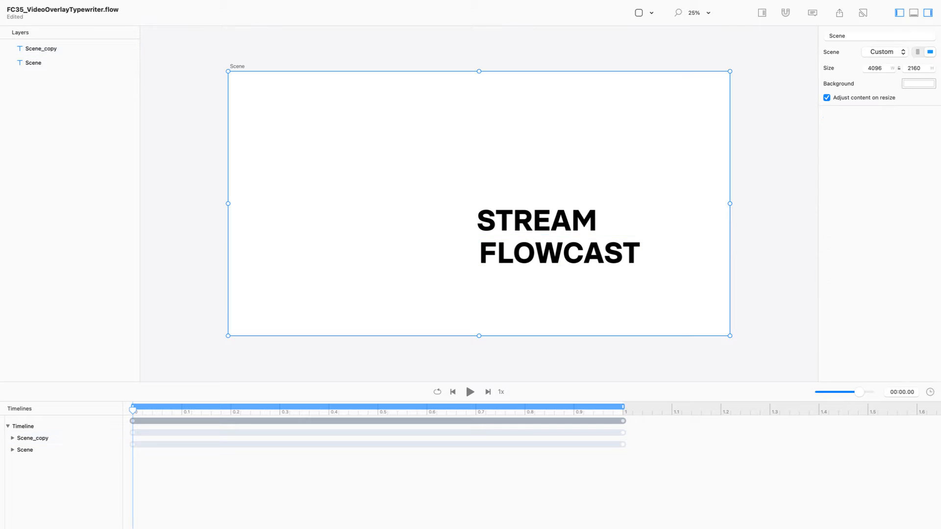
Duplicate the FLOWCAST text layer and place the copy below and slightly right of the original.
left_click(561, 253)
key("super+d")
left_click_drag(562, 253, 581, 278)
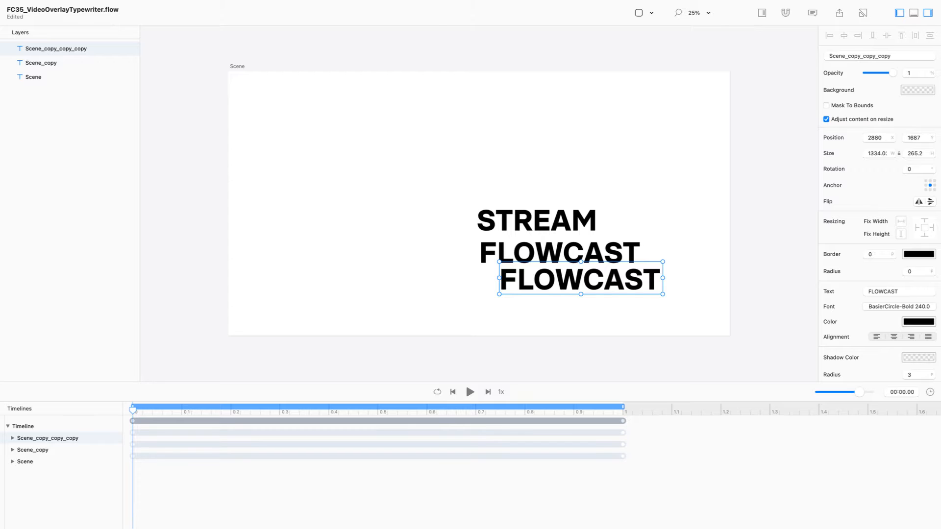
Change the lowest FLOWCAST copy's text to 29/09/21.
double_click(883, 291)
type("29/10")
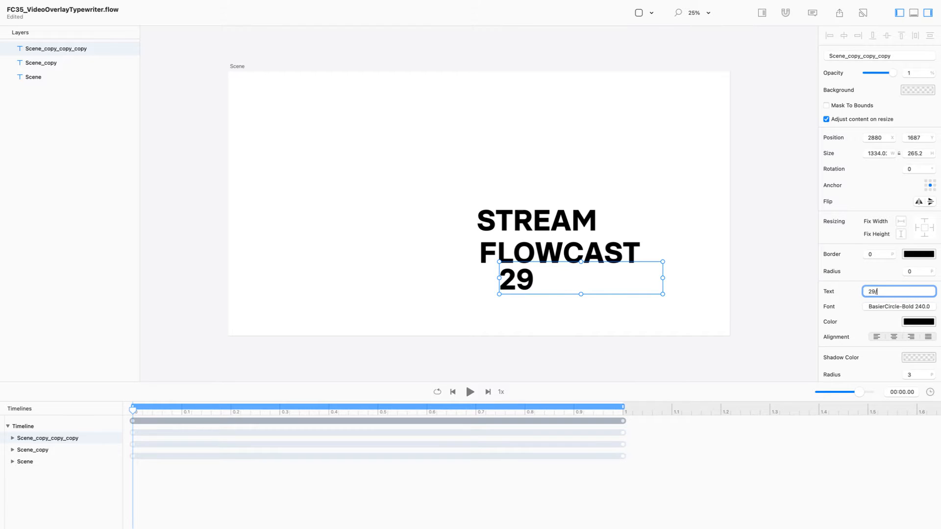
key("BackSpace")
key("BackSpace")
type("09")
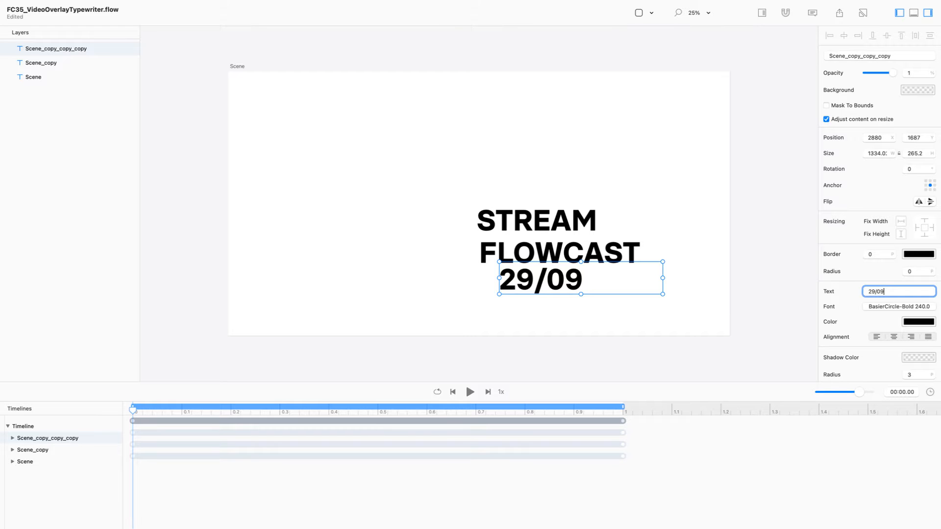
type("/21")
key("Return")
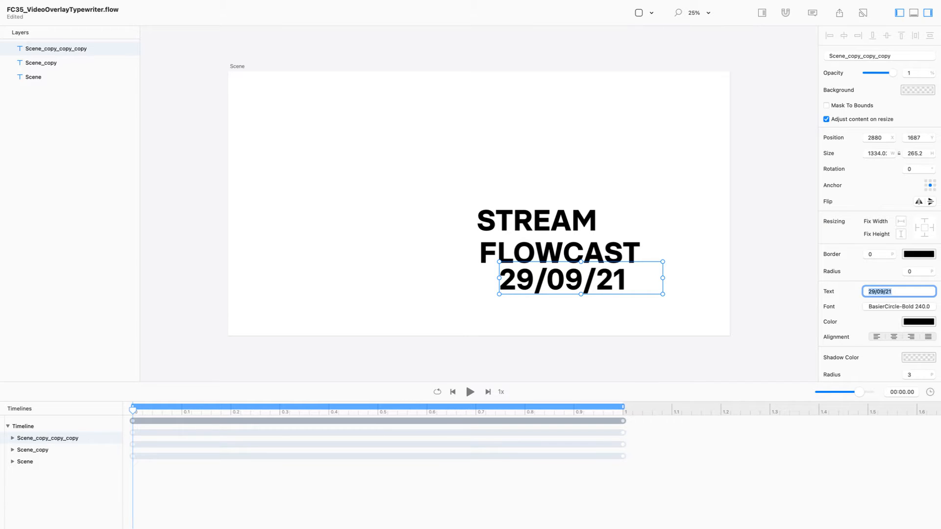
Set the date layer's font size to 72, keeping Basier Circle Bold.
key("super+t")
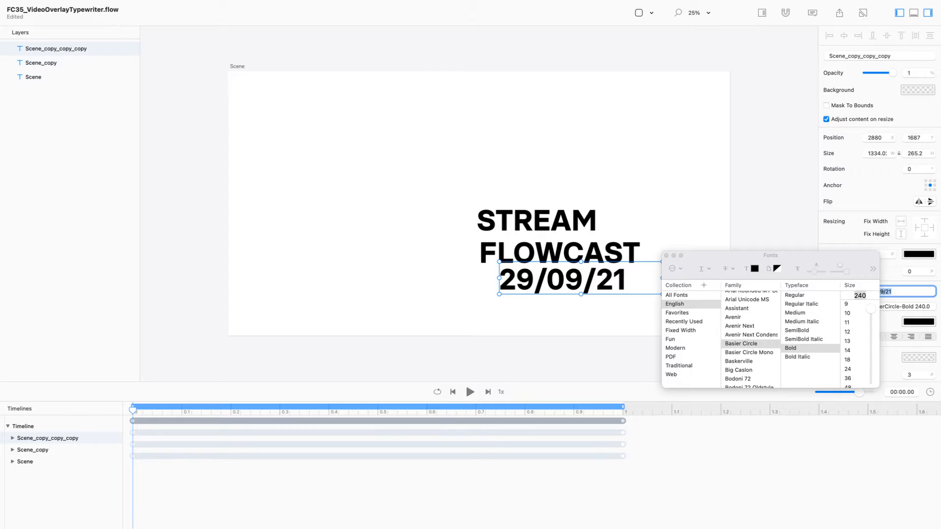
scroll(850, 343, "down", 3)
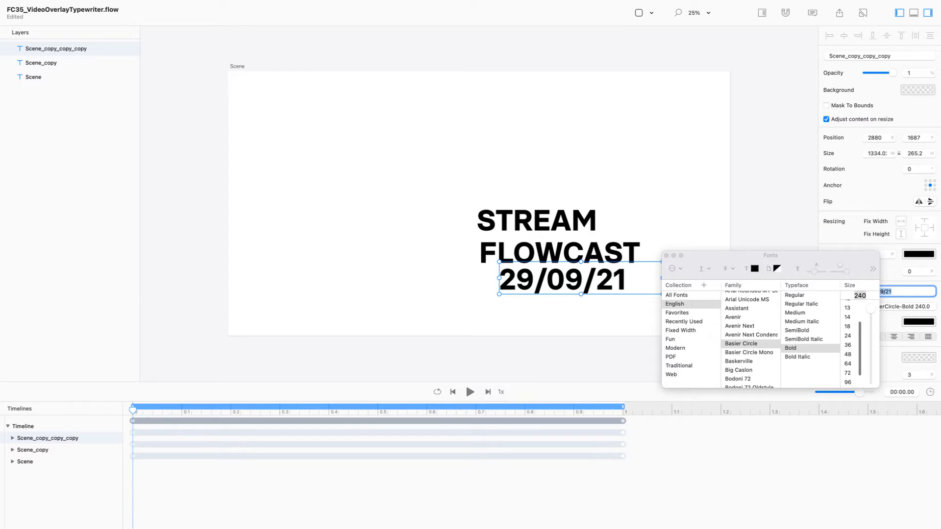
left_click(847, 373)
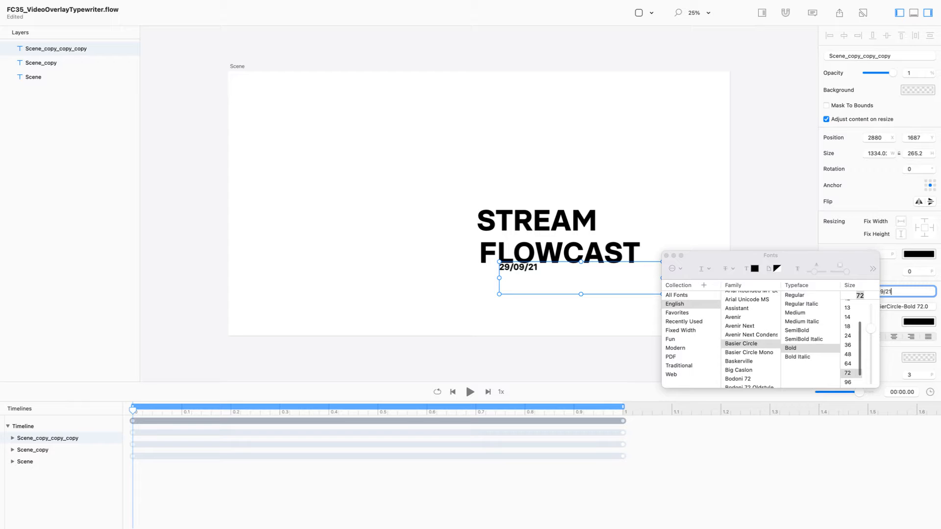
left_click(848, 382)
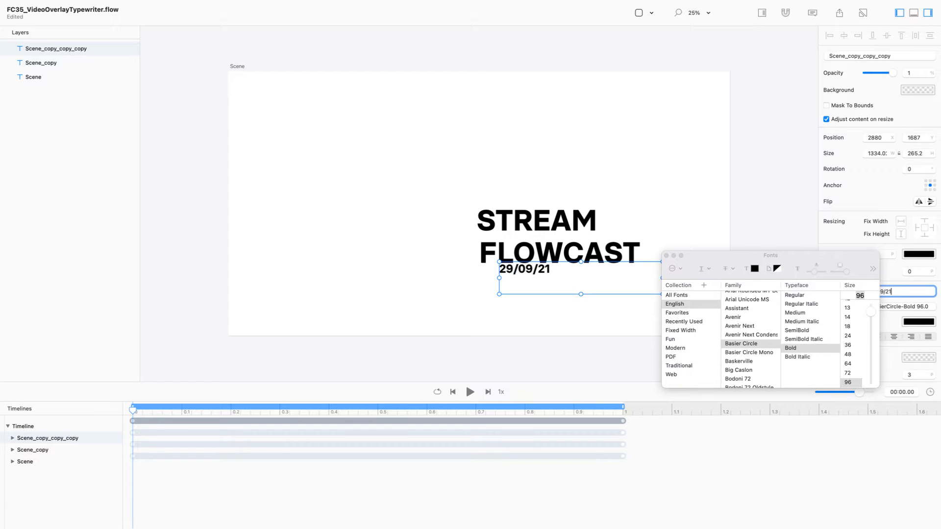
left_click(848, 372)
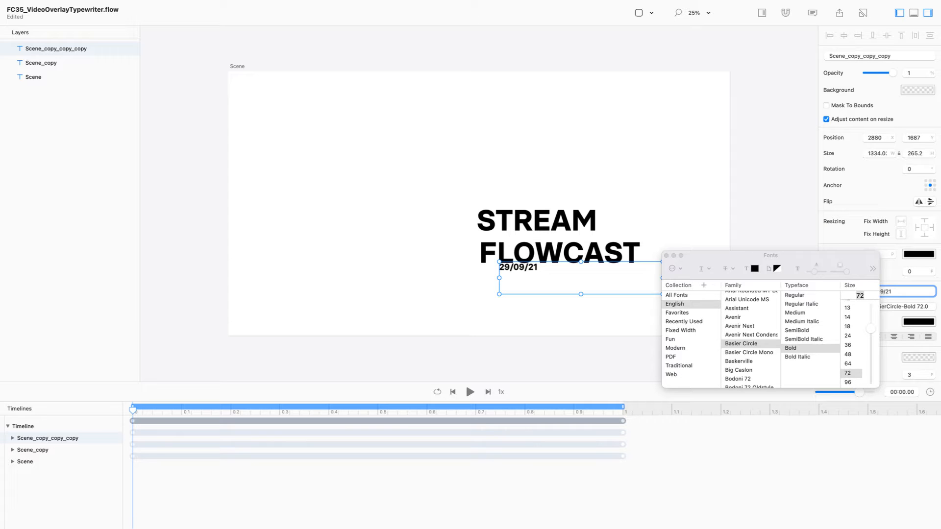
left_click(417, 196)
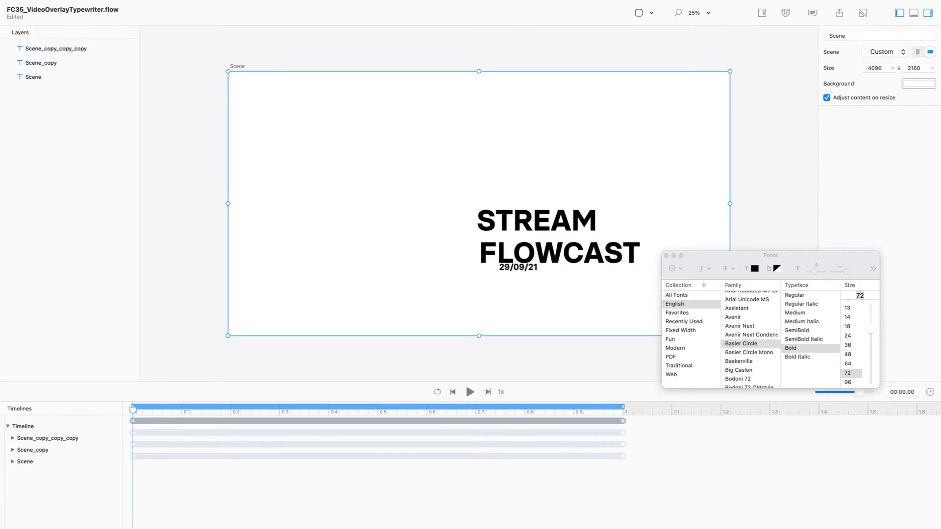
left_click(666, 255)
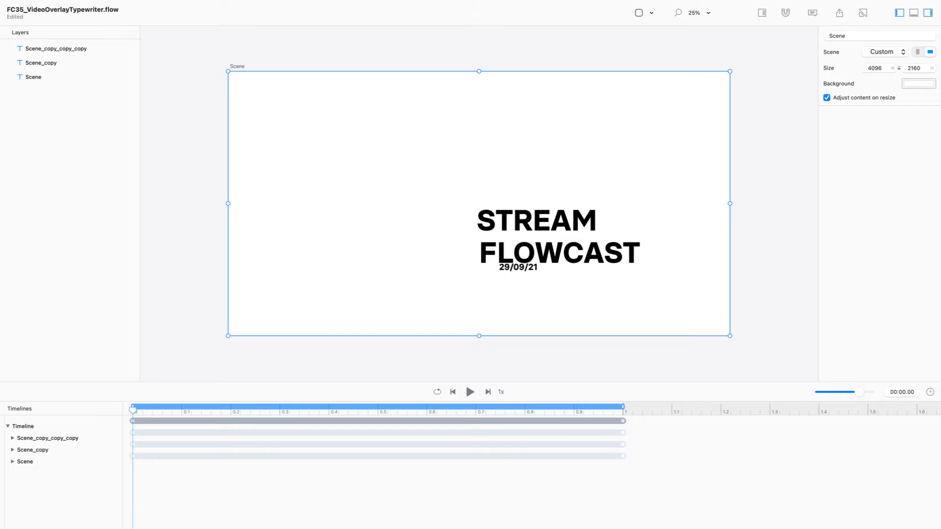
Expand all layers in the timeline and delete every keyframe at the 1-second mark.
left_click(7, 426, "alt")
left_click(622, 421)
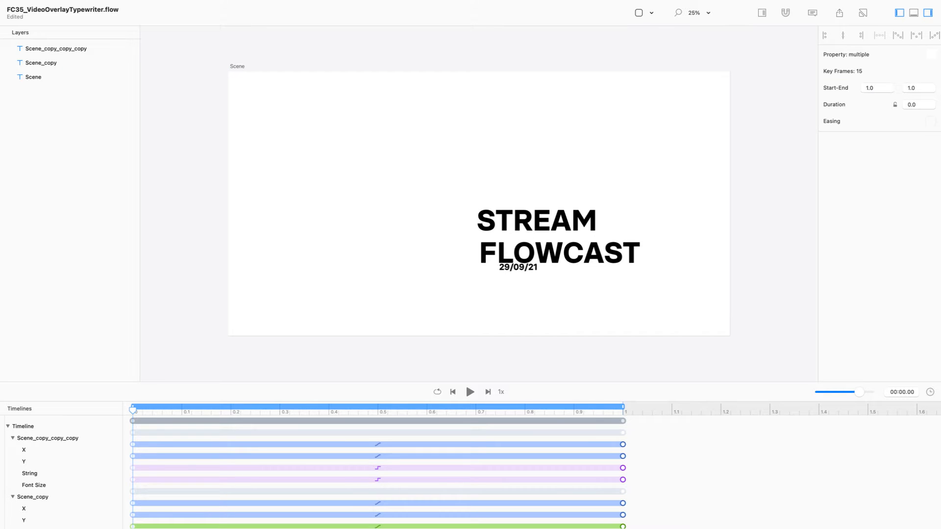
scroll(373, 473, "down", 5)
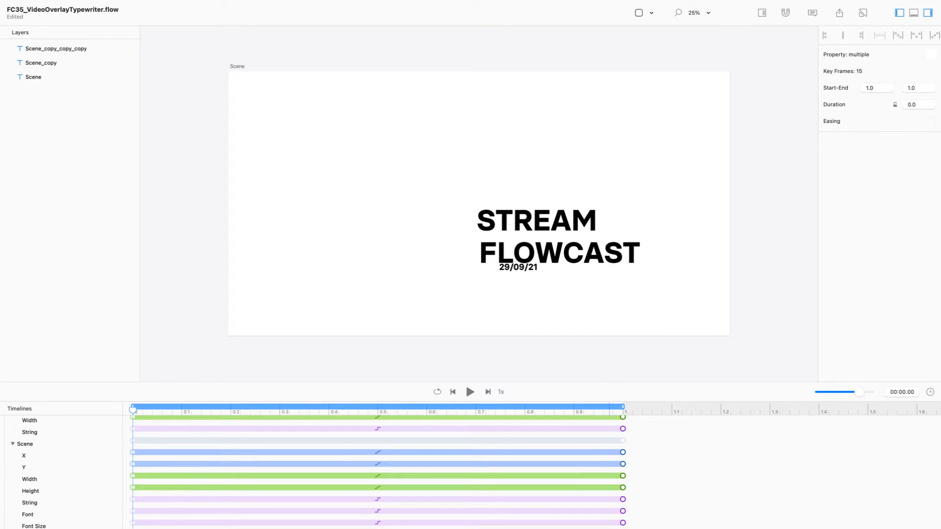
key("Delete")
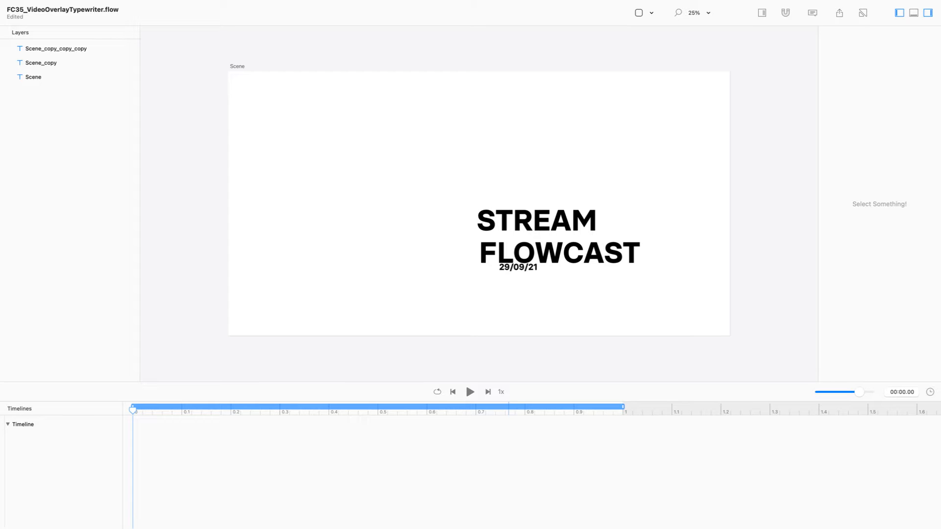
In Relative Mode, move STREAM and FLOWCAST into the scene's upper-right area and align their left edges.
key("r")
left_click(237, 66)
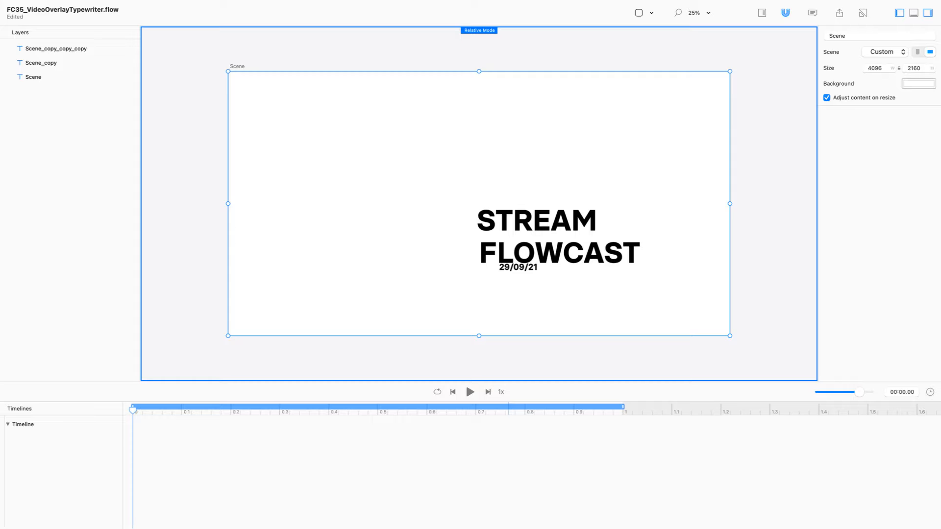
left_click_drag(536, 221, 581, 161)
left_click_drag(559, 252, 632, 196)
left_click(598, 161, "shift")
left_click(829, 36)
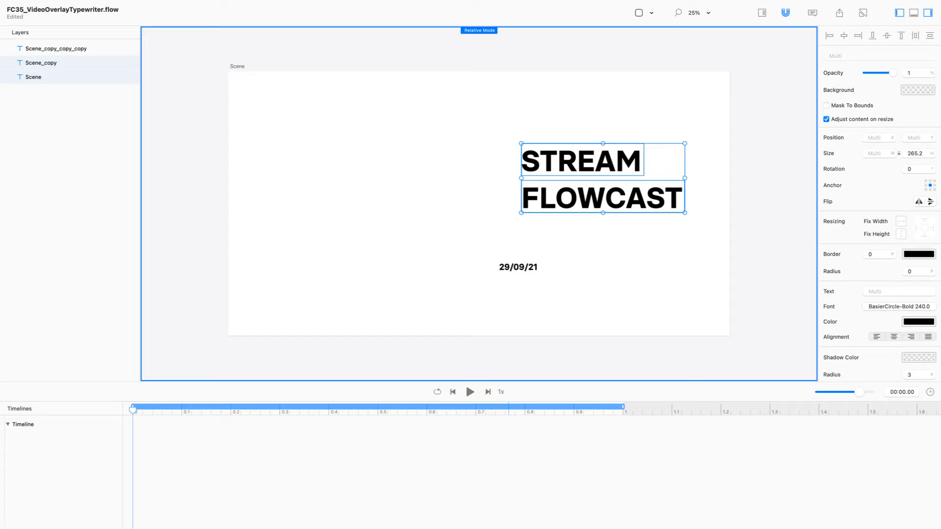
Move FLOWCAST straight up to about Y 1022 to tighten its spacing beneath STREAM.
left_click(607, 255)
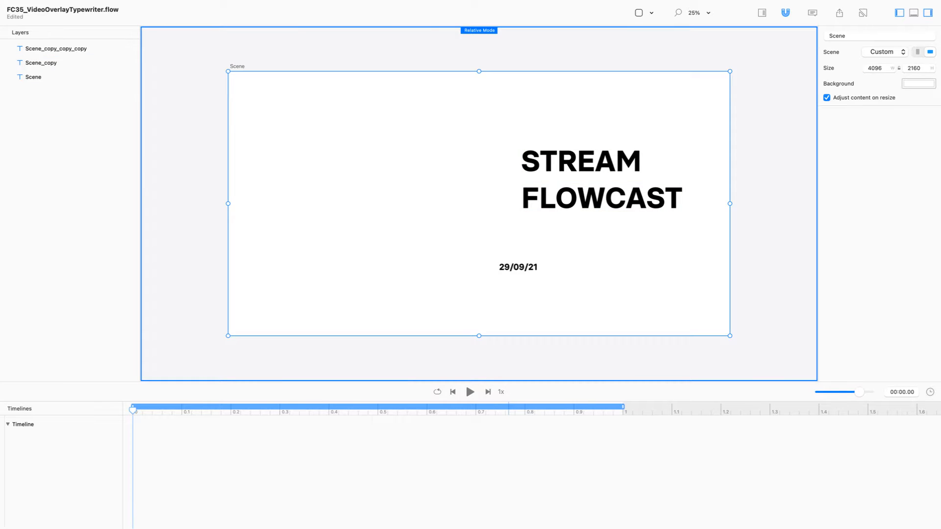
left_click(601, 197)
left_click_drag(602, 197, 602, 181)
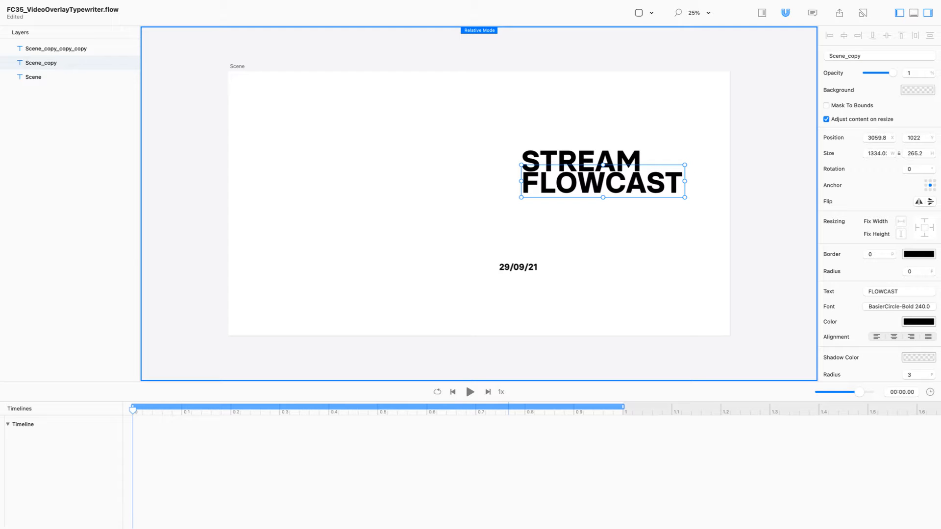
left_click(602, 231)
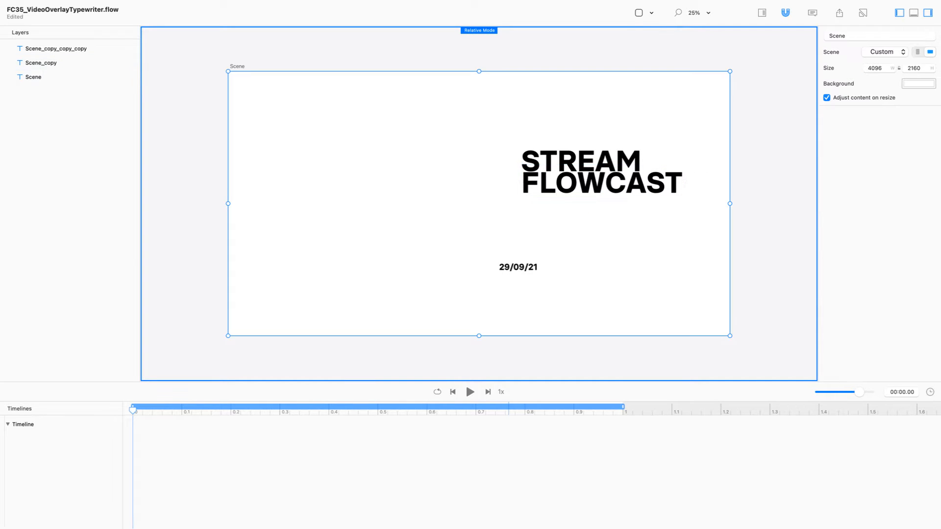
left_click_drag(760, 141, 627, 187)
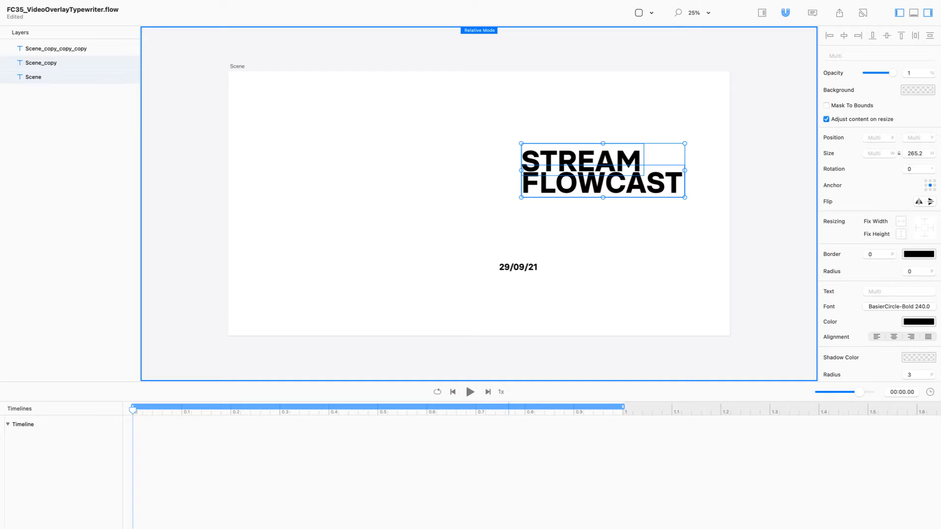
Move the date layer directly beneath FLOWCAST and align the left edges of all three text layers.
left_click_drag(534, 271, 589, 206)
left_click_drag(779, 115, 637, 208)
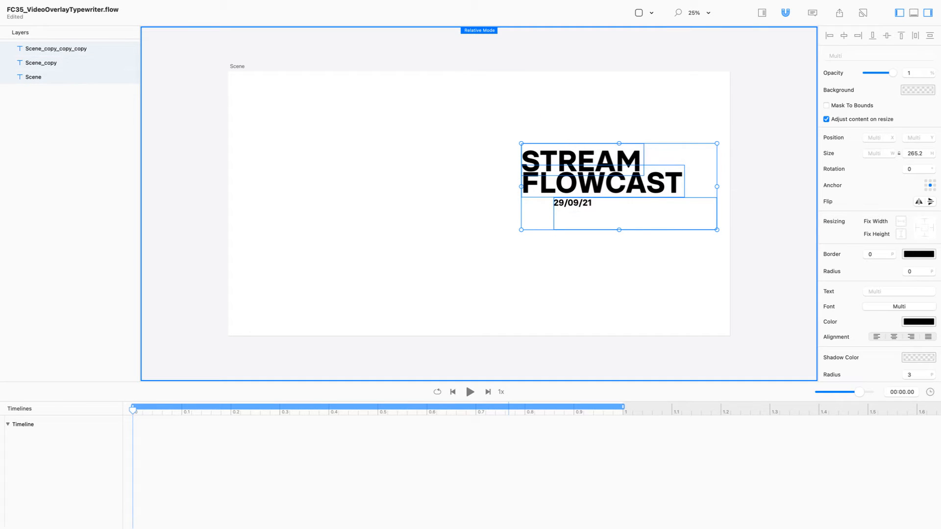
left_click(829, 35)
left_click(774, 113)
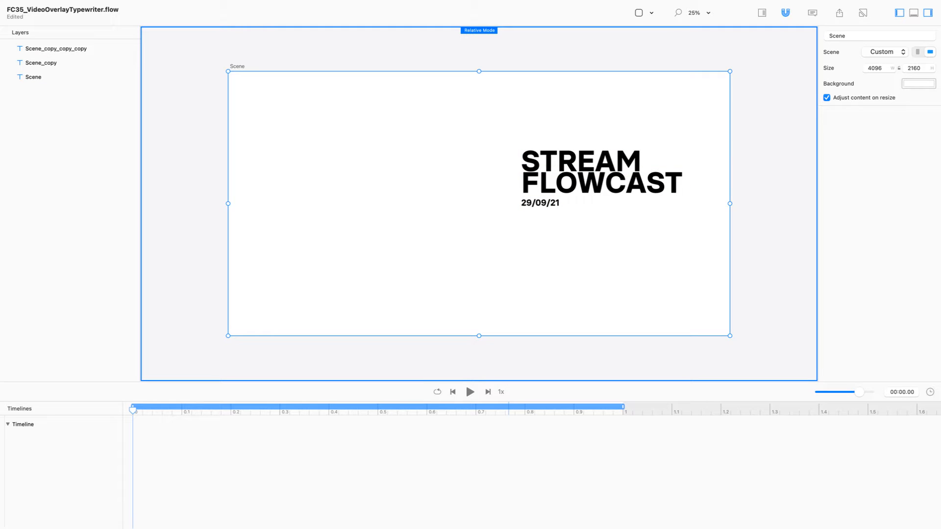
Move the date closer beneath FLOWCAST and nudge it slightly right, to position 3075, 1120.
left_click(545, 204)
left_click_drag(545, 204, 545, 200)
key("shift+Right")
key("shift+Right")
key("Left")
key("Left")
key("Left")
key("Left")
key("Left")
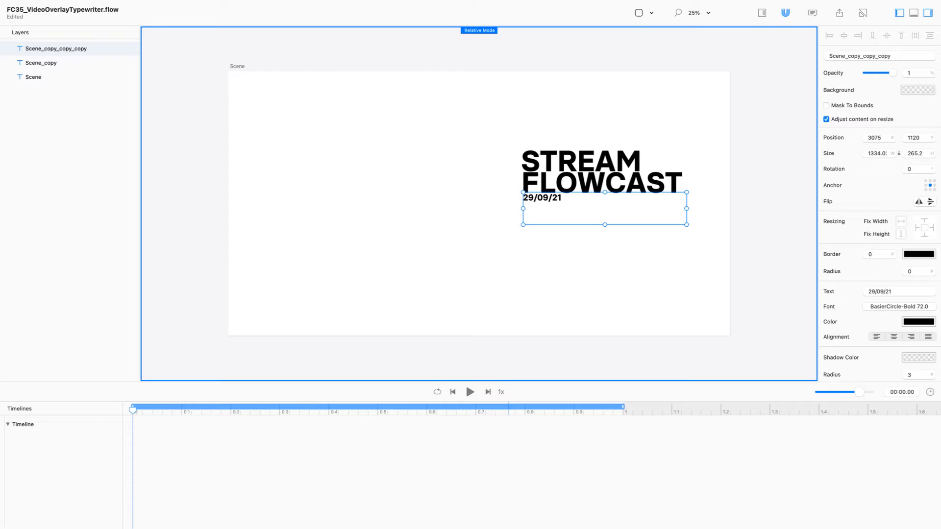
left_click(607, 274)
Nudge the STREAM layer a few pixels right so its first letter lines up optically with FLOWCAST.
left_click(769, 215)
left_click(602, 184)
left_click(582, 159)
key("Right")
key("Right")
key("Right")
key("Right")
key("Right")
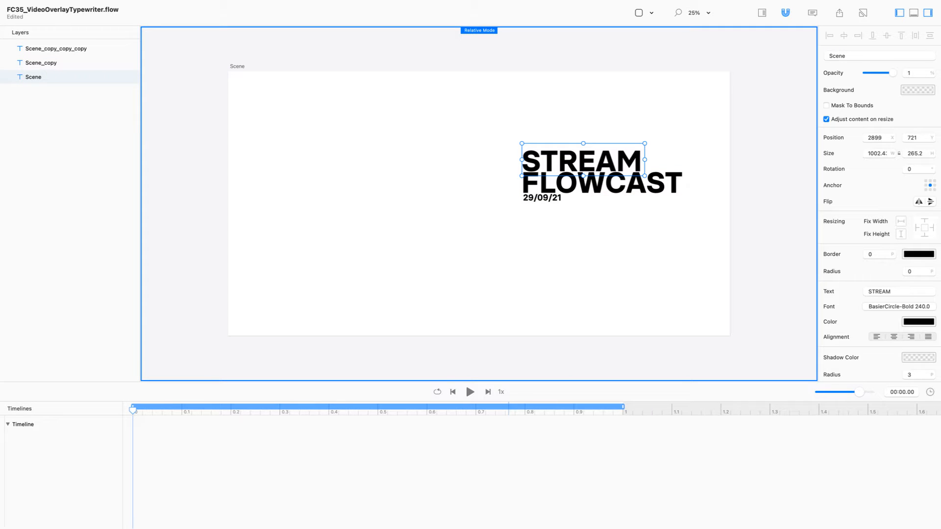
key("Left")
left_click(608, 265)
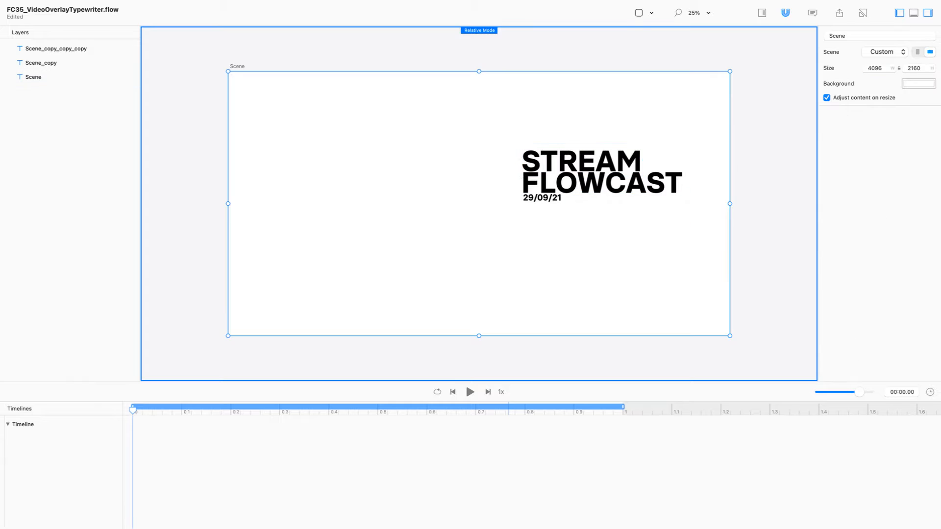
Nudge the date layer 2 pixels left to line it up with the words above.
left_click(604, 209)
key("Left")
key("Left")
key("Escape")
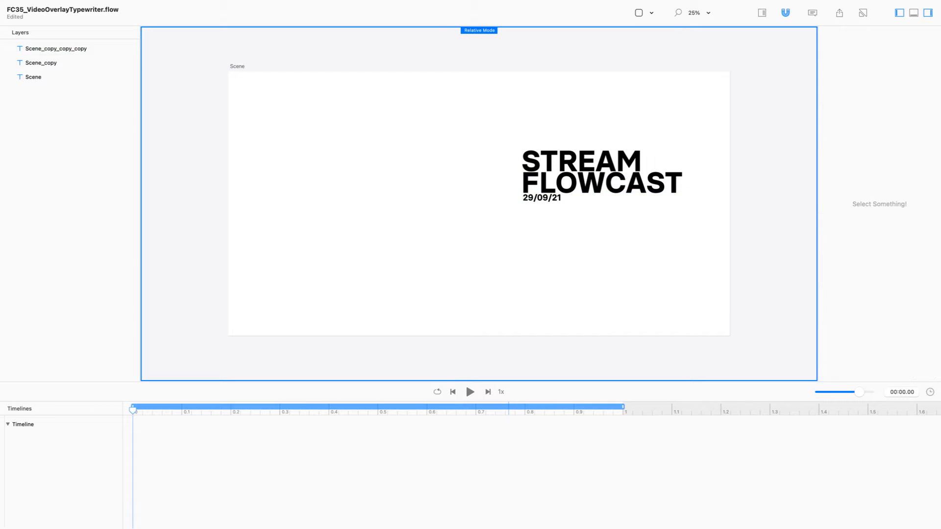
Move all three text layers together into the scene's upper-left corner.
left_click_drag(753, 271, 480, 97)
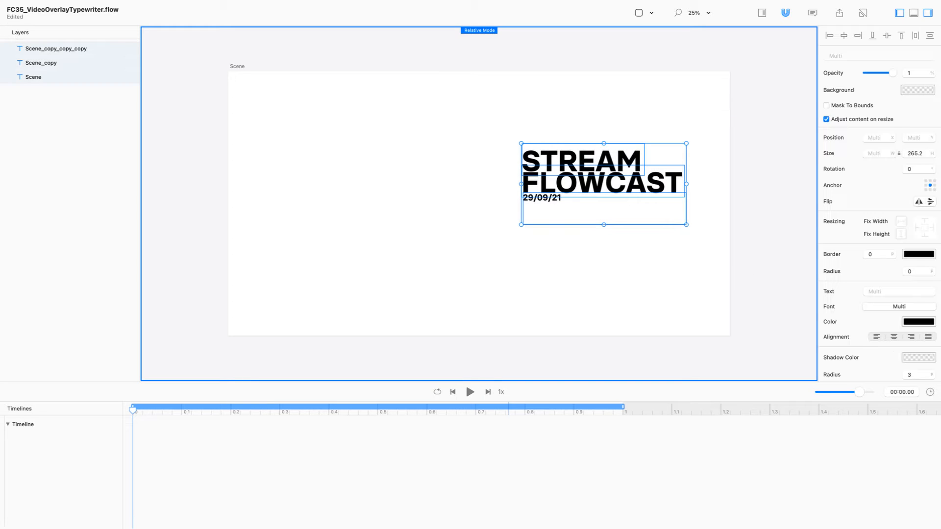
left_click_drag(672, 181, 379, 110)
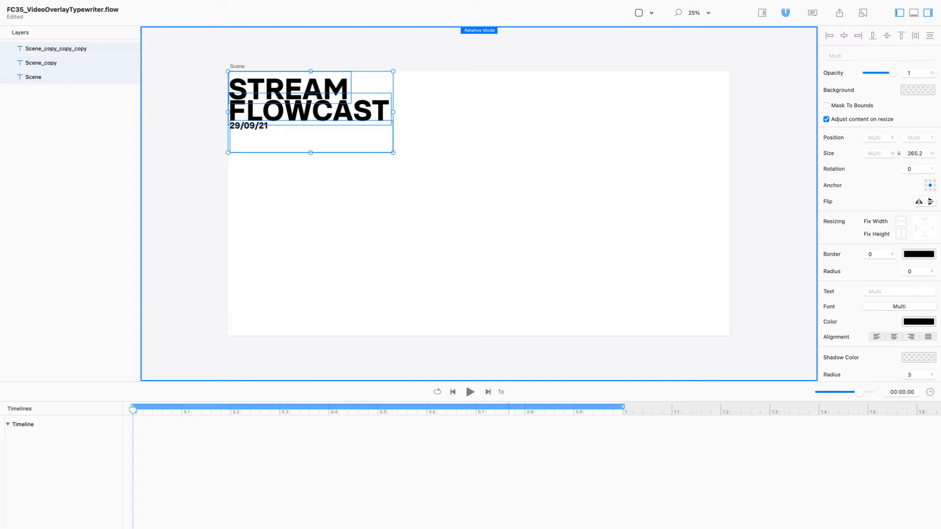
left_click(461, 196)
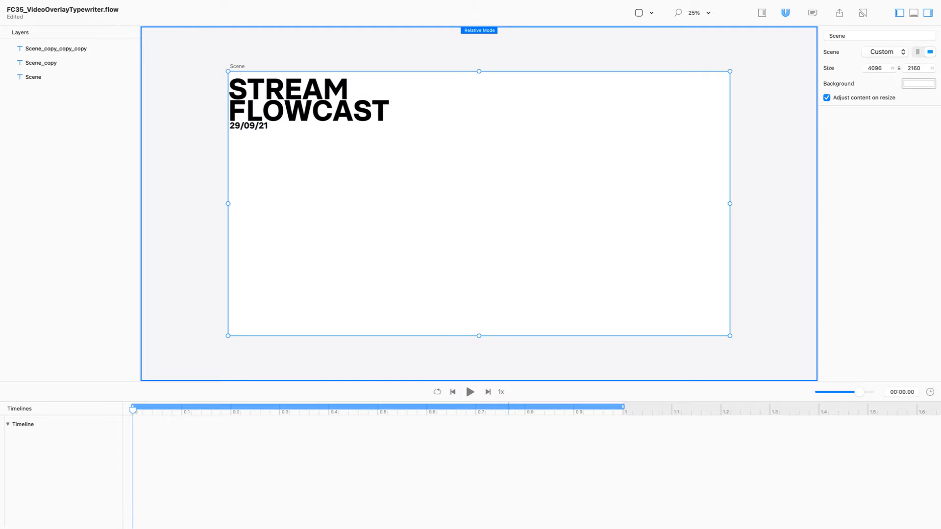
Turn off Adjust content on resize for the scene and shrink it to about 1338 by 488 around the text.
left_click_drag(730, 335, 384, 143)
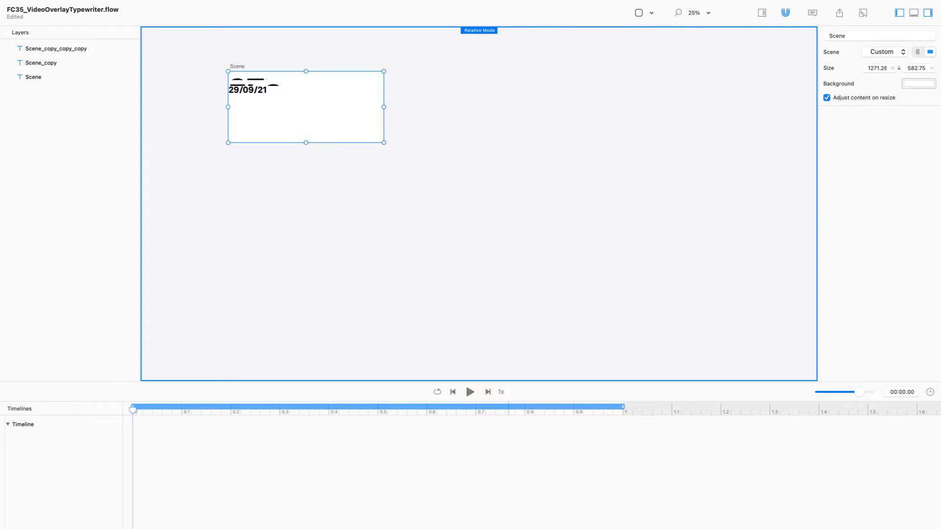
key("super+z")
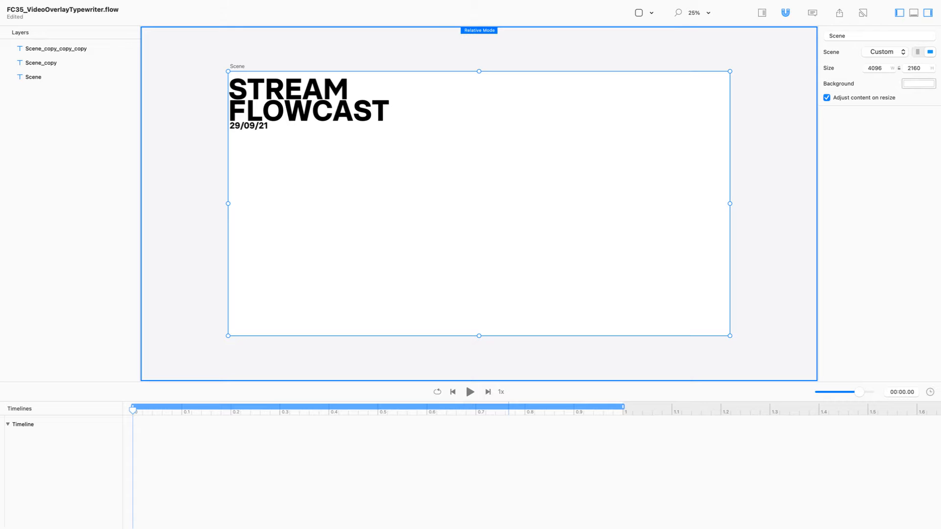
left_click(827, 98)
left_click_drag(730, 336, 392, 130)
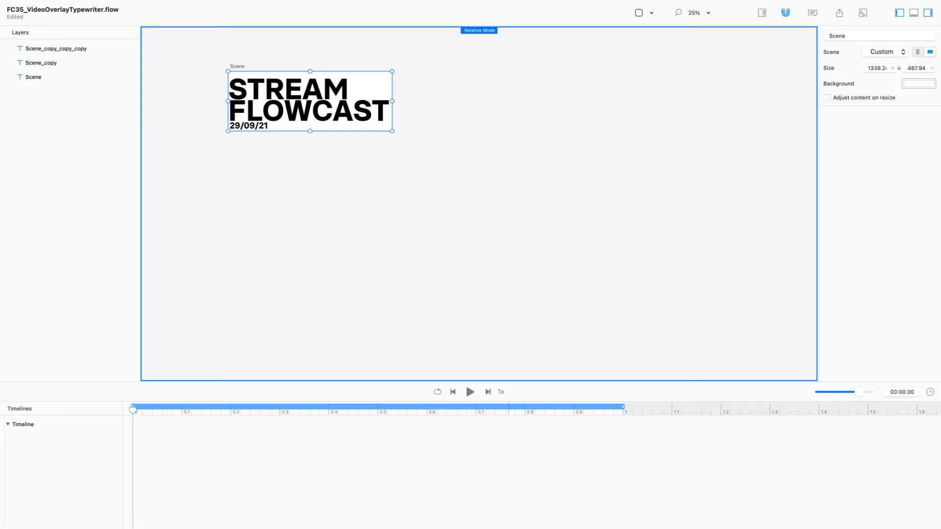
Set the scene's size to 1340 by 488.
double_click(877, 69)
type("1340")
key("Tab")
key("Tab")
type("488")
key("Return")
left_click(431, 162)
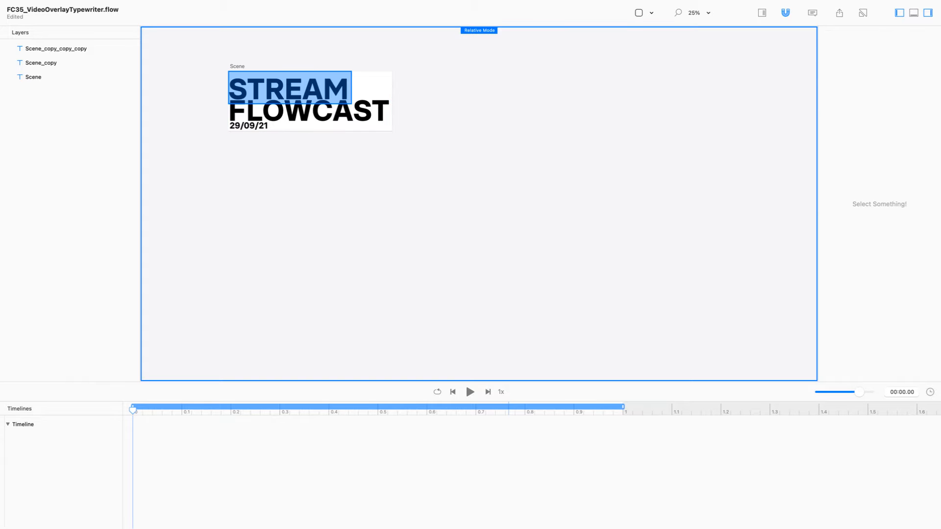
Nudge the STREAM, FLOWCAST and date layers together upward until STREAM sits just under the scene's upper edge.
left_click(289, 88)
left_click(308, 110, "shift")
left_click(250, 126, "shift")
key("shift+Up")
key("shift+Up")
key("shift+Up")
key("shift+Up")
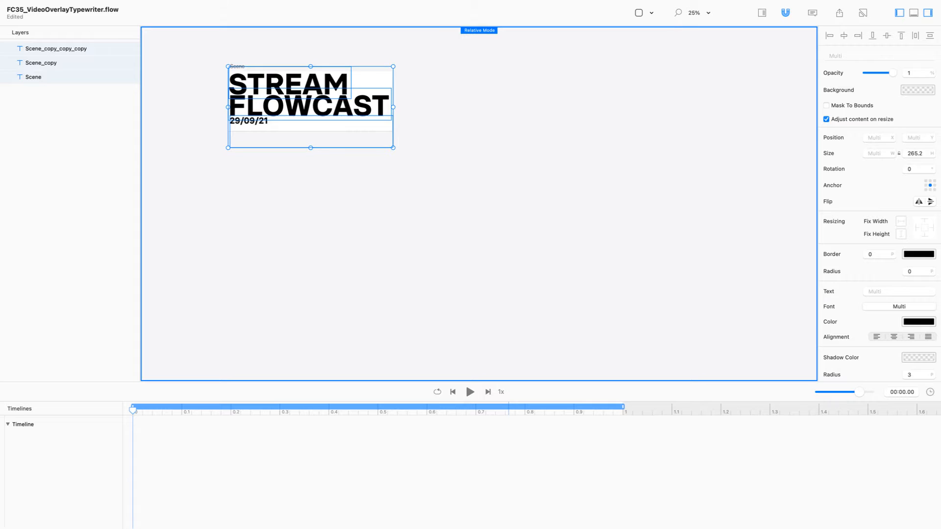
key("shift+Up")
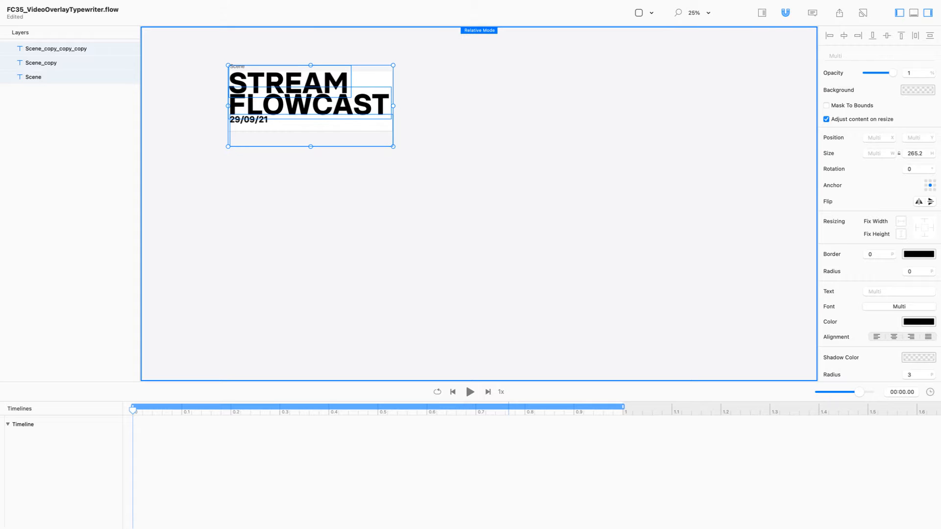
left_click(294, 181)
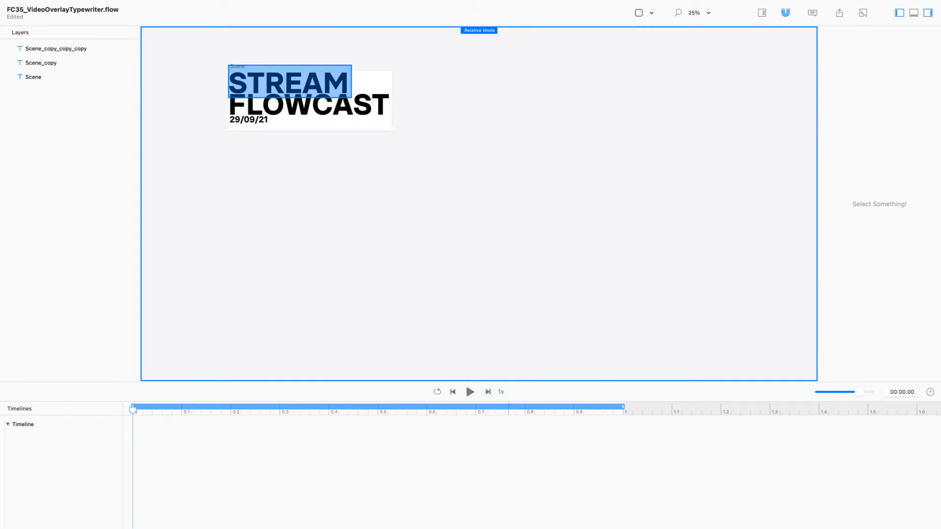
Shrink the scene from its lower edge to just below the date and set its height to 440.
left_click(237, 66)
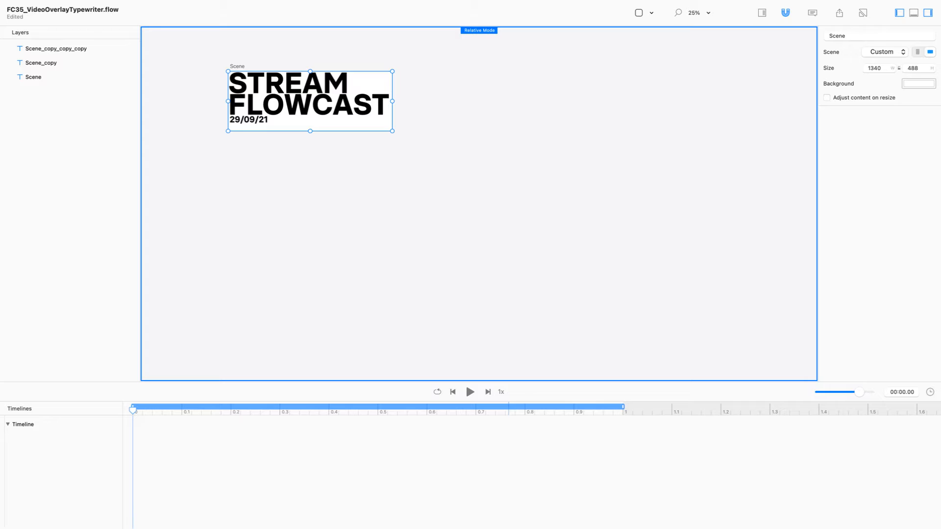
left_click_drag(310, 131, 310, 125)
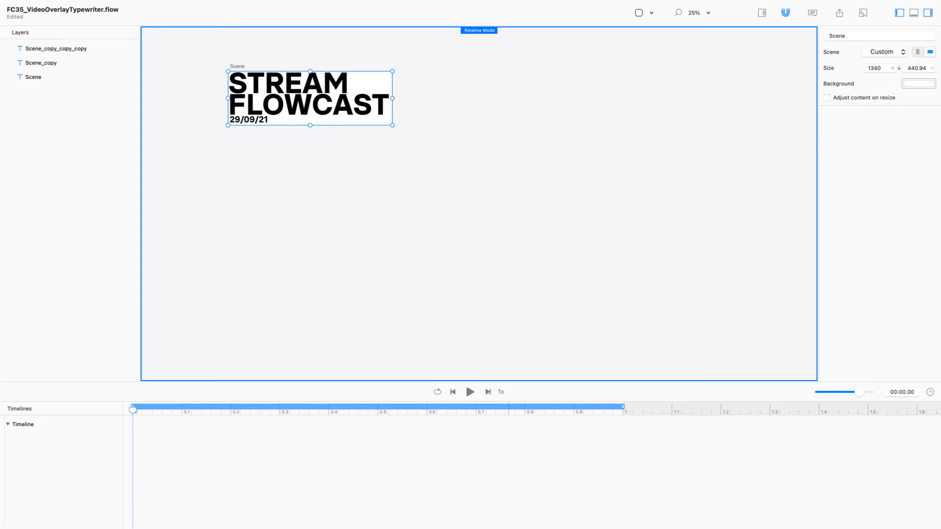
left_click_drag(926, 68, 918, 68)
key("BackSpace")
key("Return")
key("Escape")
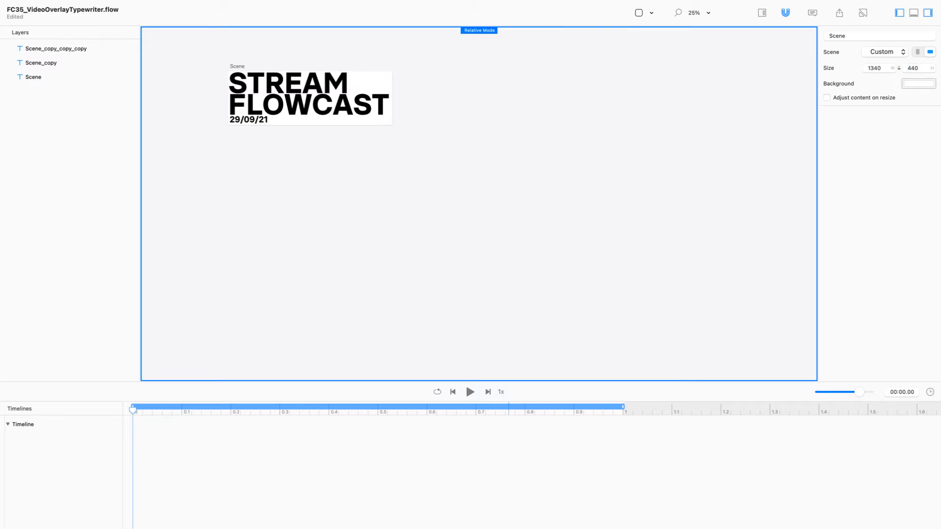
With the STREAM and date layers selected, rename the uppermost layer in the list streamLabel.
key("super+1")
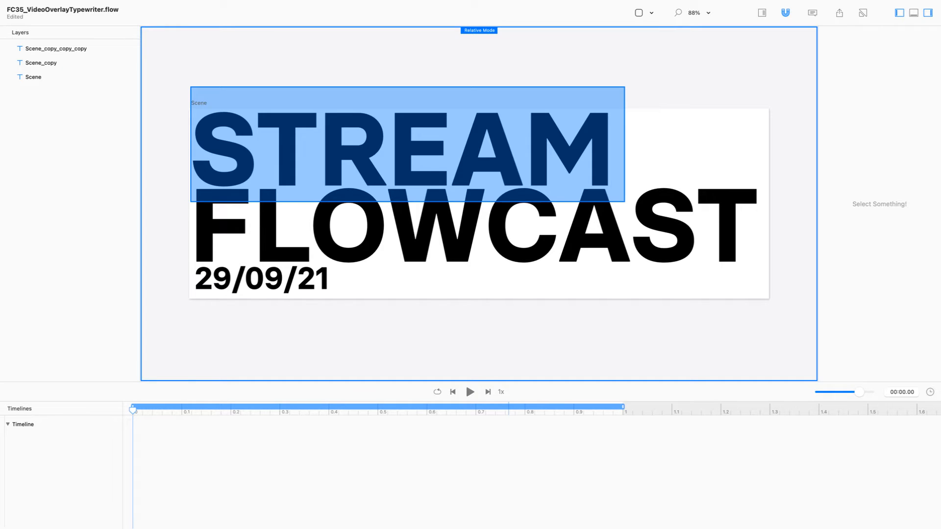
left_click(692, 139)
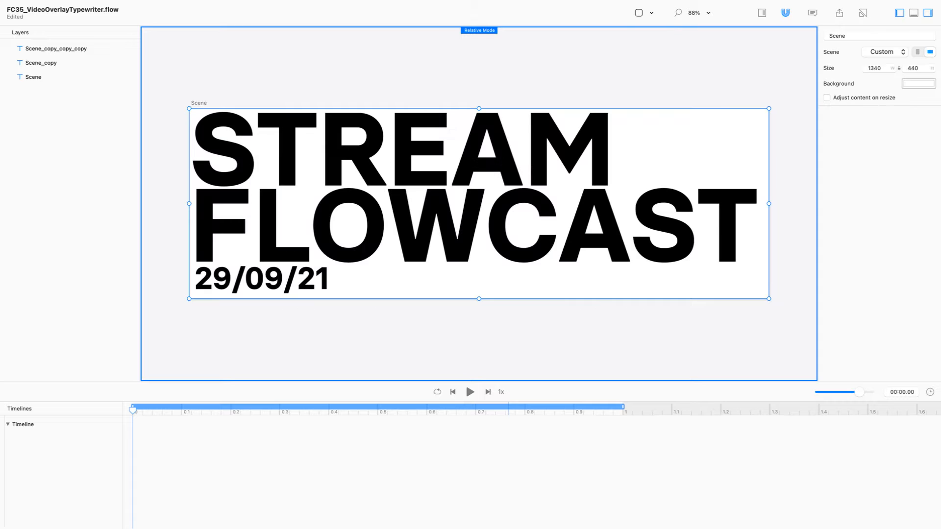
left_click(563, 144)
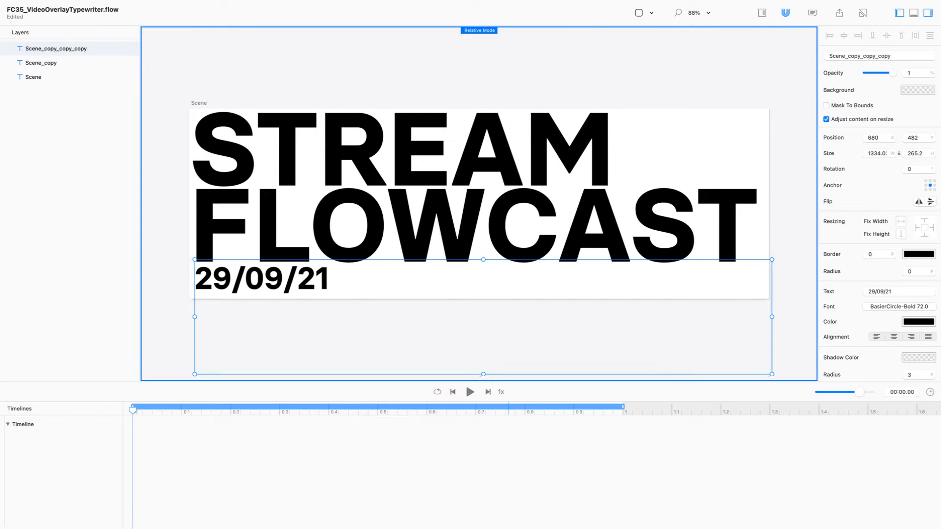
left_click(294, 280, "shift")
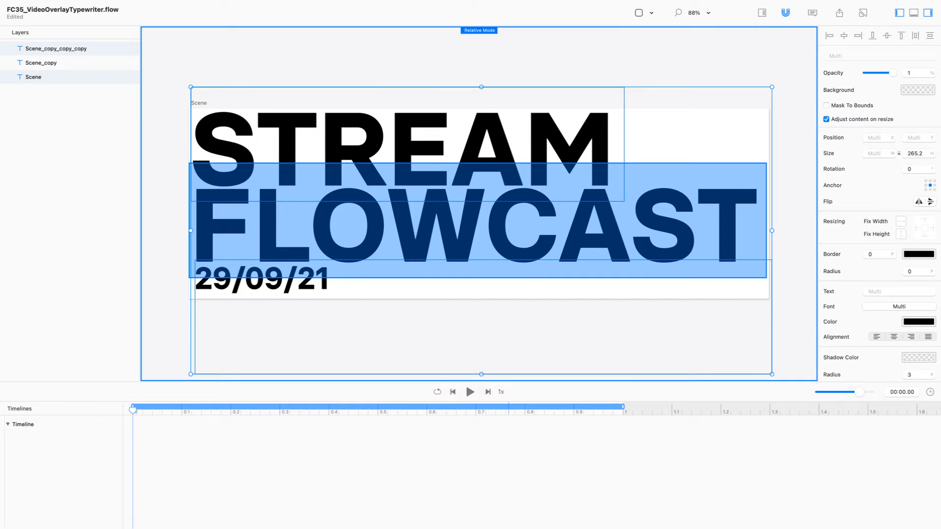
double_click(56, 48)
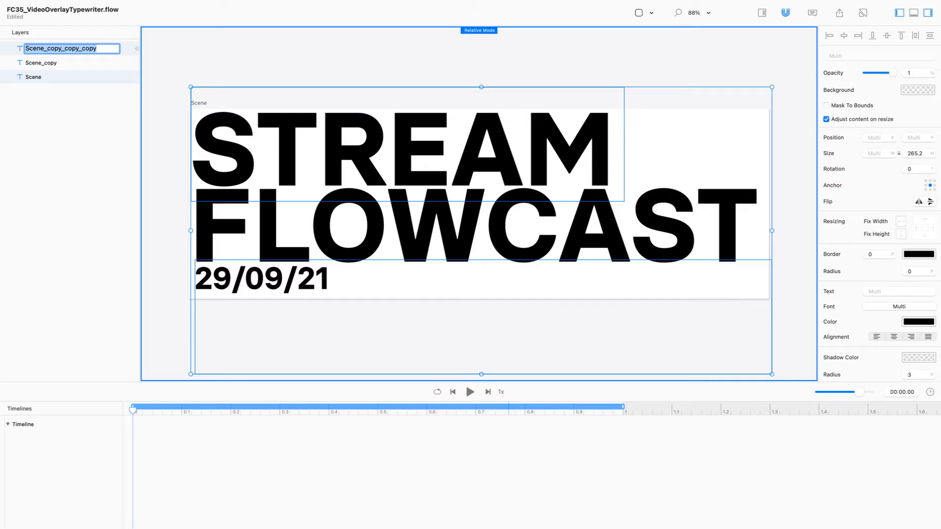
type("STREAM")
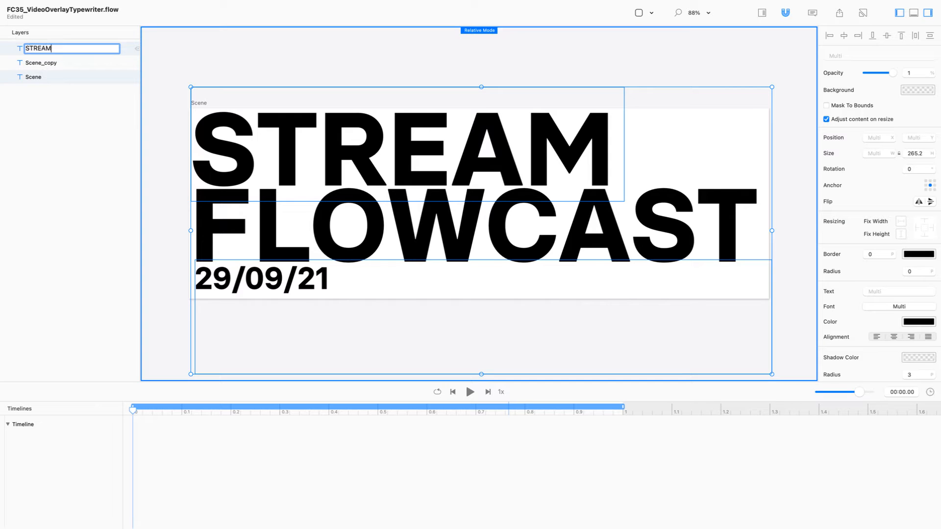
key("super+a")
type("streamLabel")
key("Return")
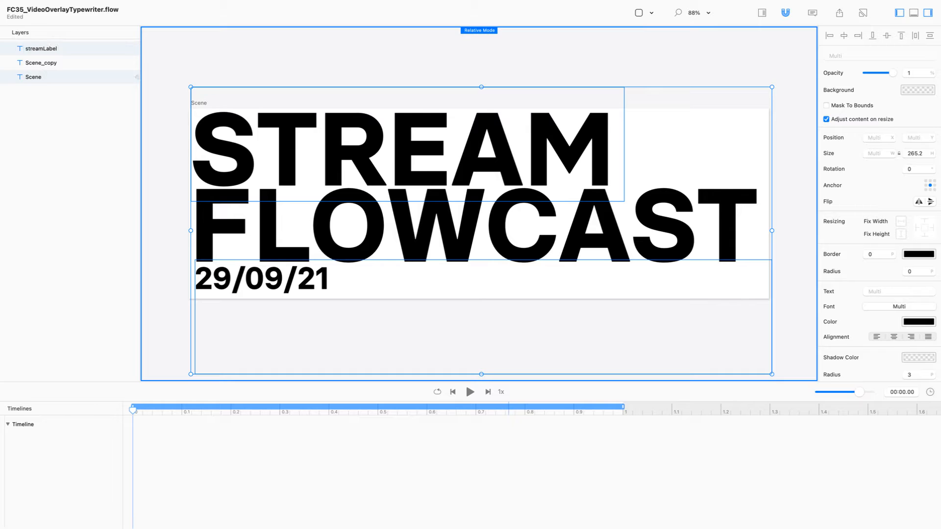
Rename the selected date and STREAM layers dateLabel, and undo the rename on the STREAM layer.
key("Return")
type("date")
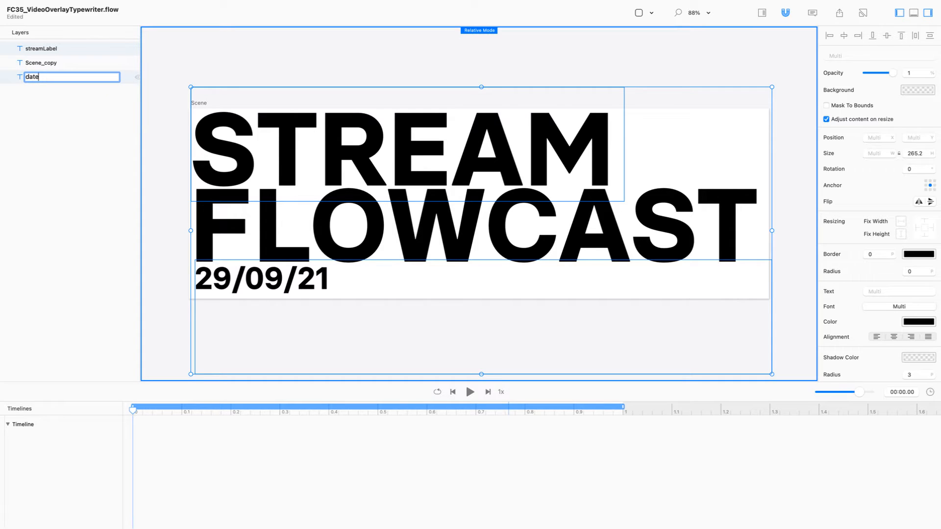
type("Label")
key("Return")
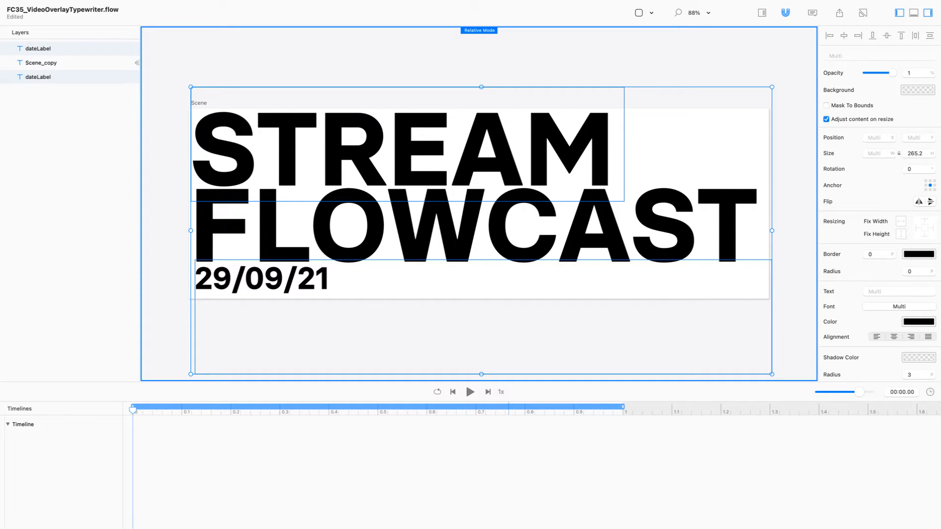
key("super+z")
Rename the STREAM text layer streamLabel.
left_click(69, 76)
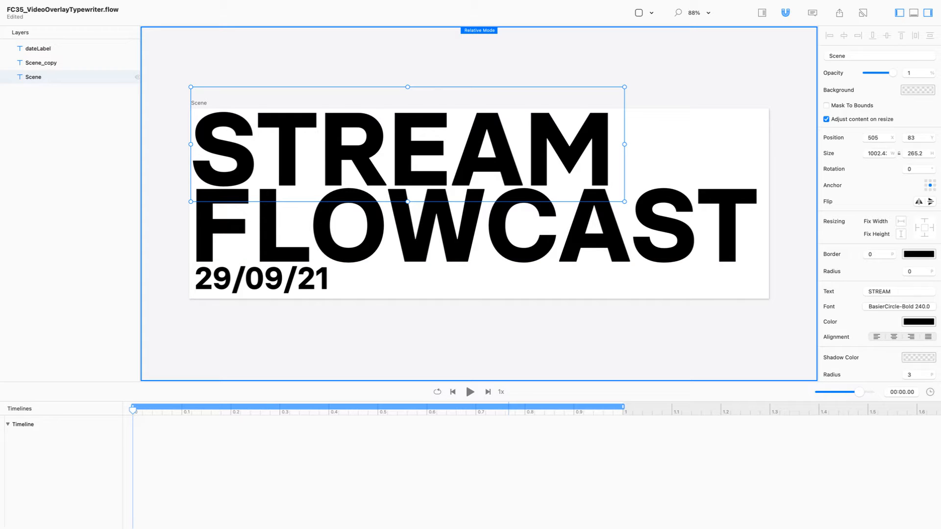
key("Return")
type("date")
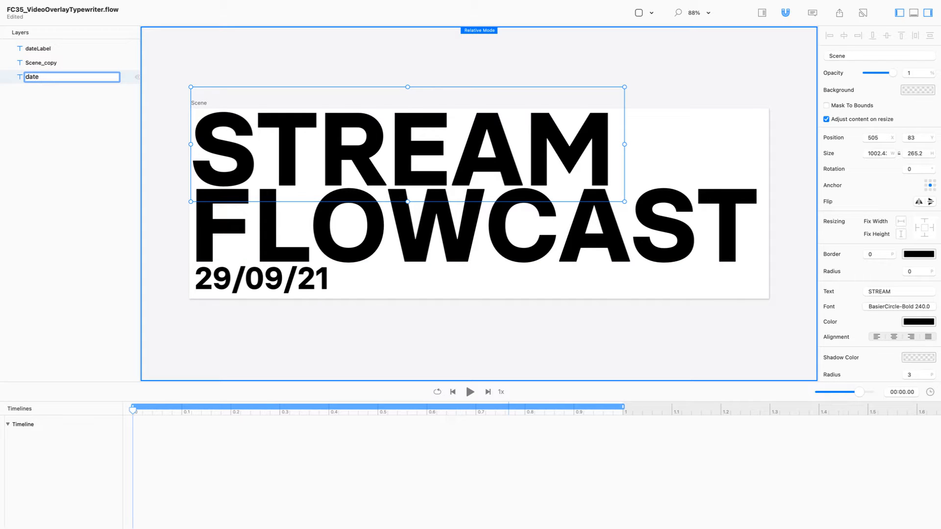
key("BackSpace")
key("BackSpace")
key("BackSpace")
key("BackSpace")
type("streamLabel")
key("Return")
Rename the FLOWCAST text layer titleLabel.
left_click(38, 49)
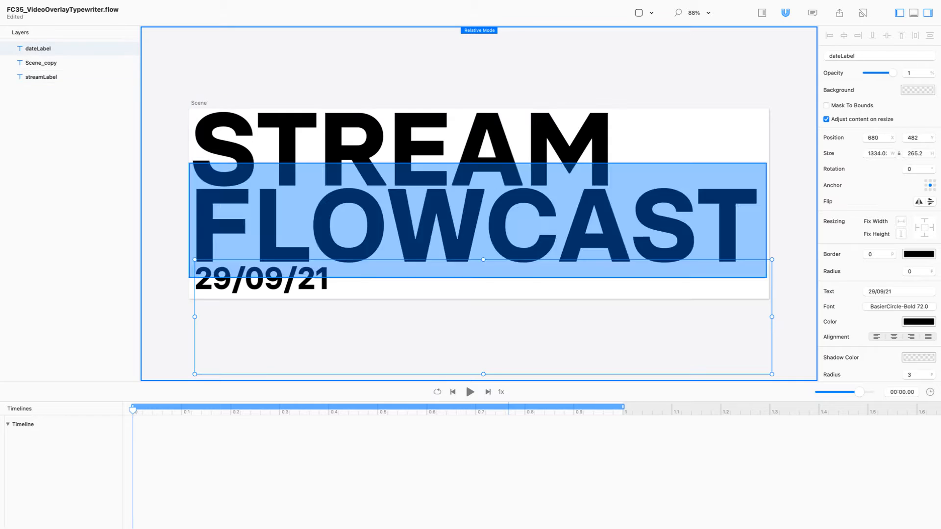
double_click(41, 62)
type("titleLabel")
key("Return")
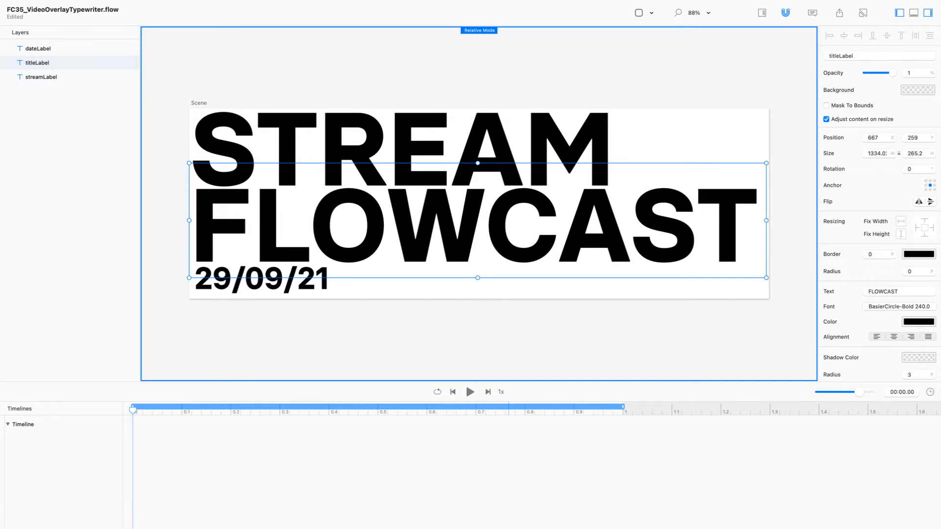
Set the text color of streamLabel and dateLabel together to white, FFFFFF.
left_click(41, 77)
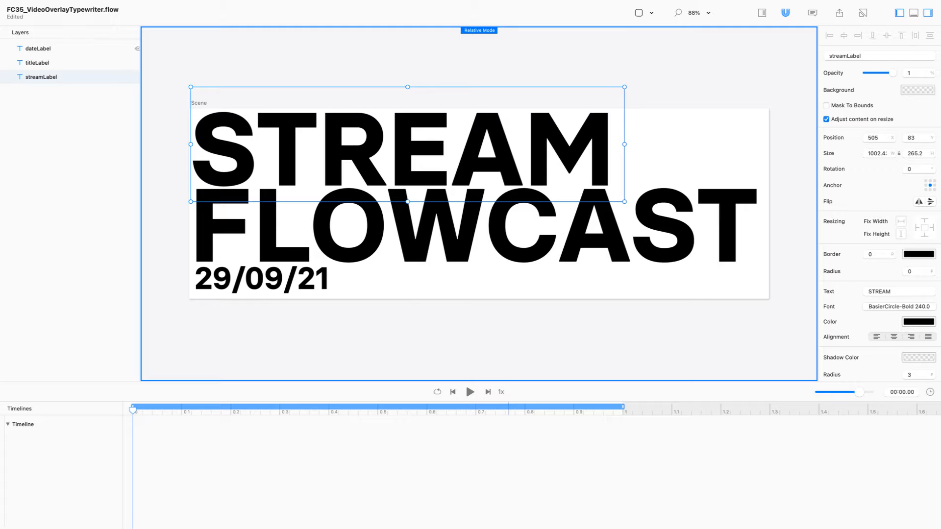
left_click(136, 49, "super")
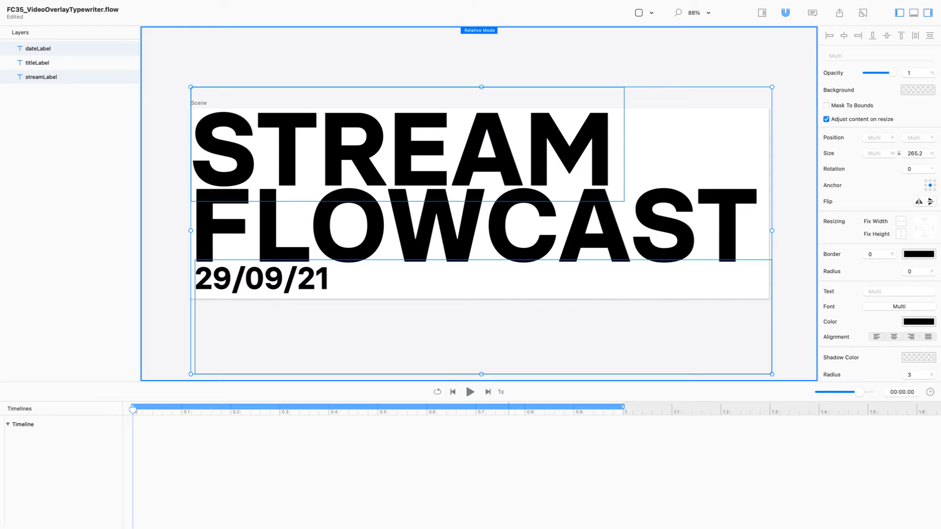
left_click(918, 322)
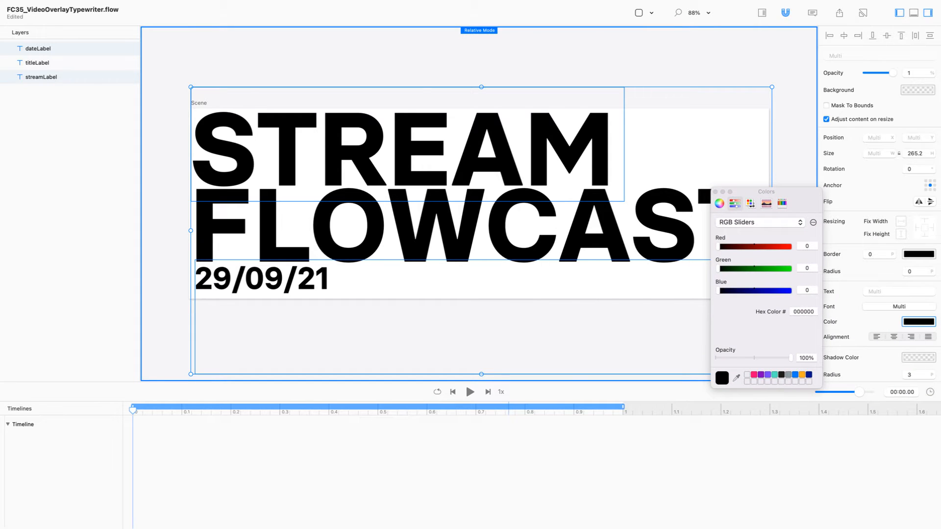
left_click(753, 375)
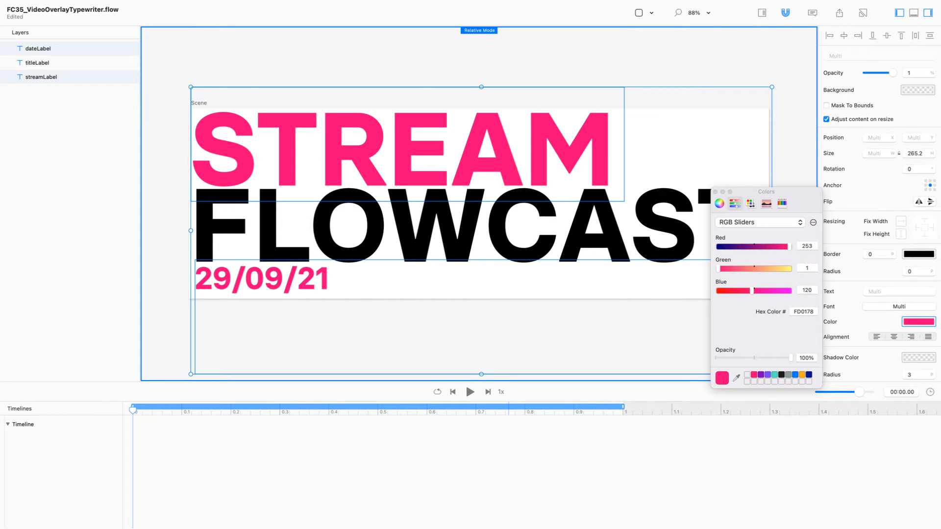
double_click(803, 312)
type("f")
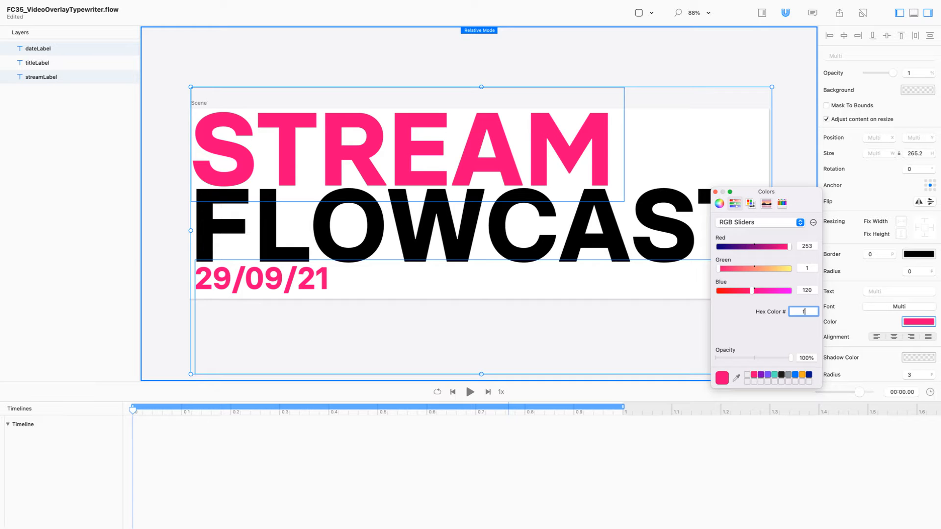
type("fffff")
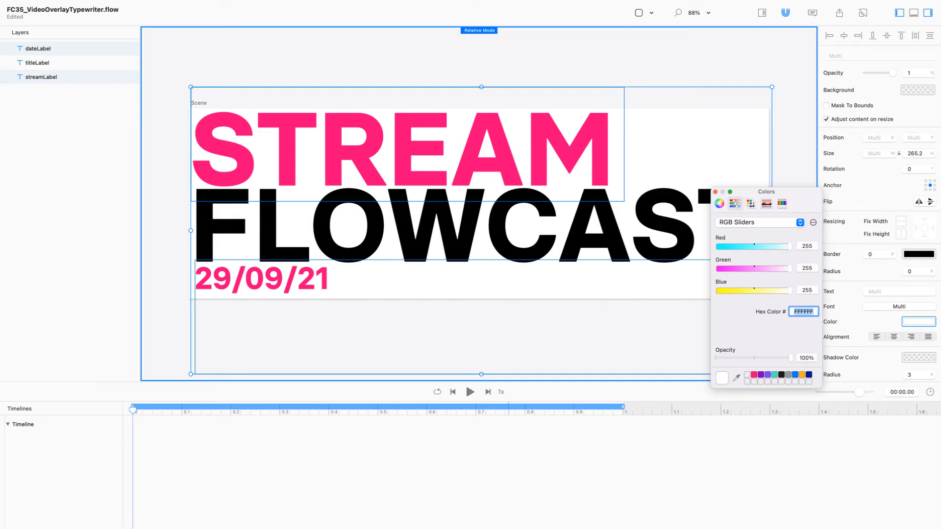
key("Return")
Set the FLOWCAST title's text color to the saved pink, FD0178, and close the color picker.
left_click(594, 225)
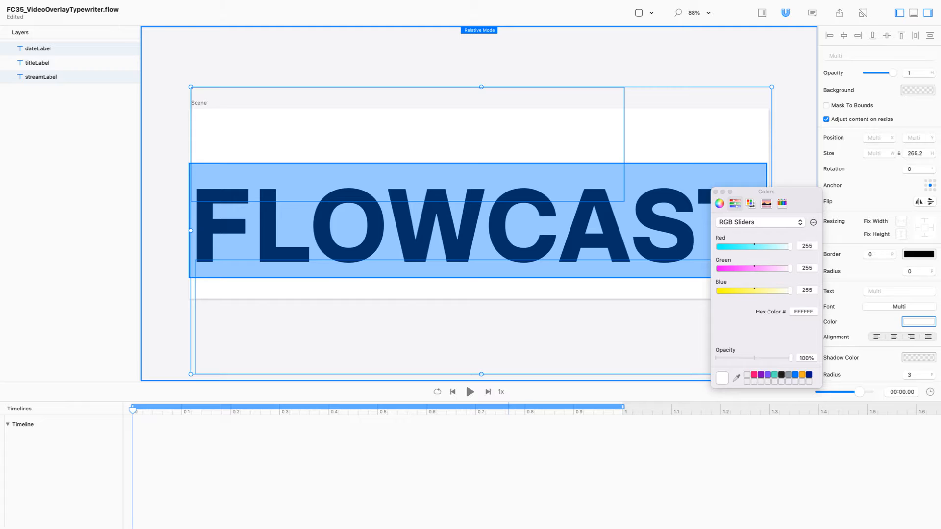
left_click(594, 226)
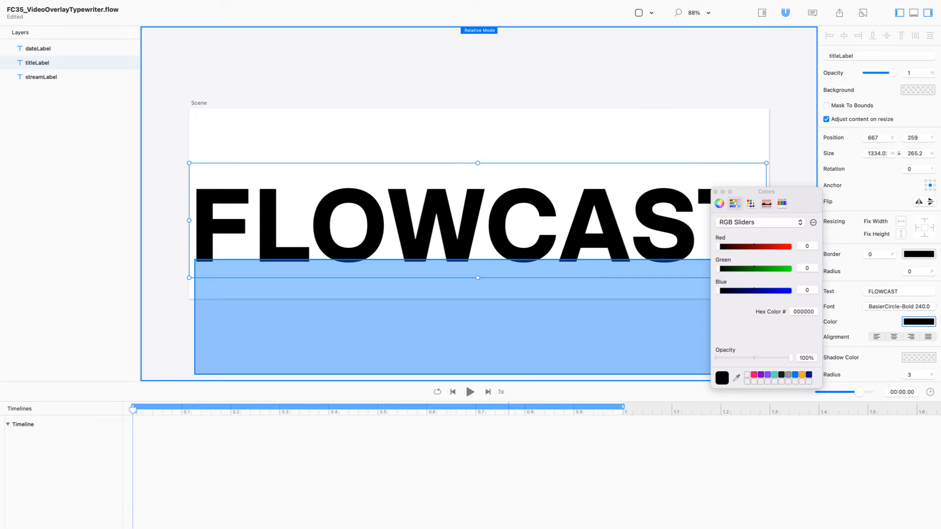
left_click(753, 375)
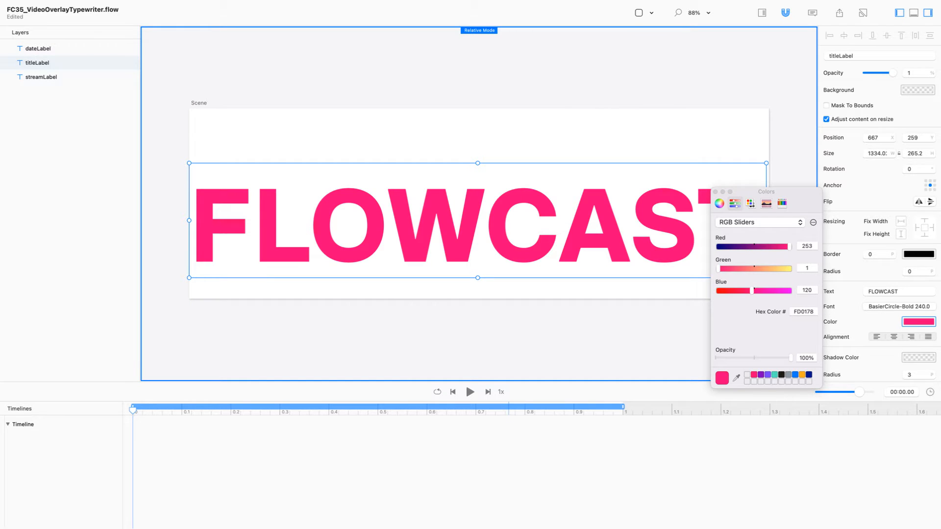
left_click(714, 192)
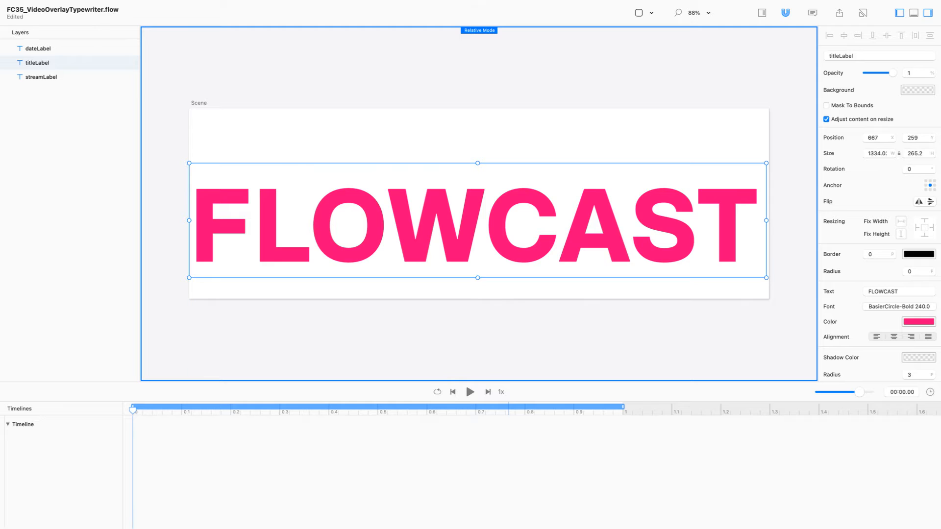
key("Escape")
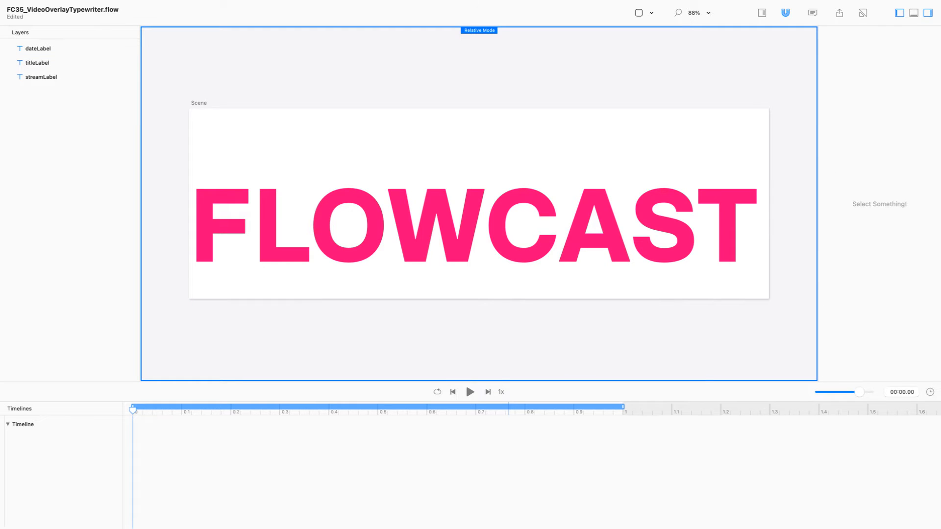
Set the scene's background to the saved near-black 1D1D16 and unhide the streamLabel layer.
left_click(41, 77)
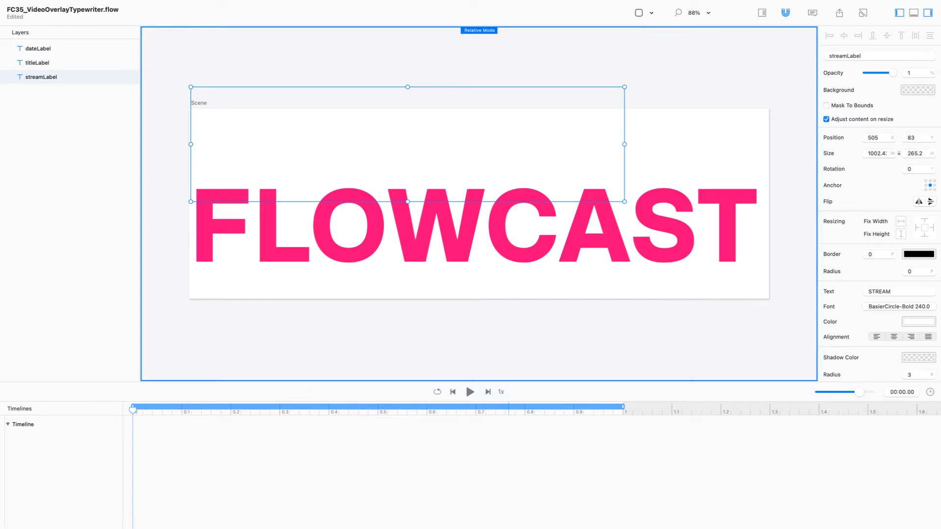
key("Escape")
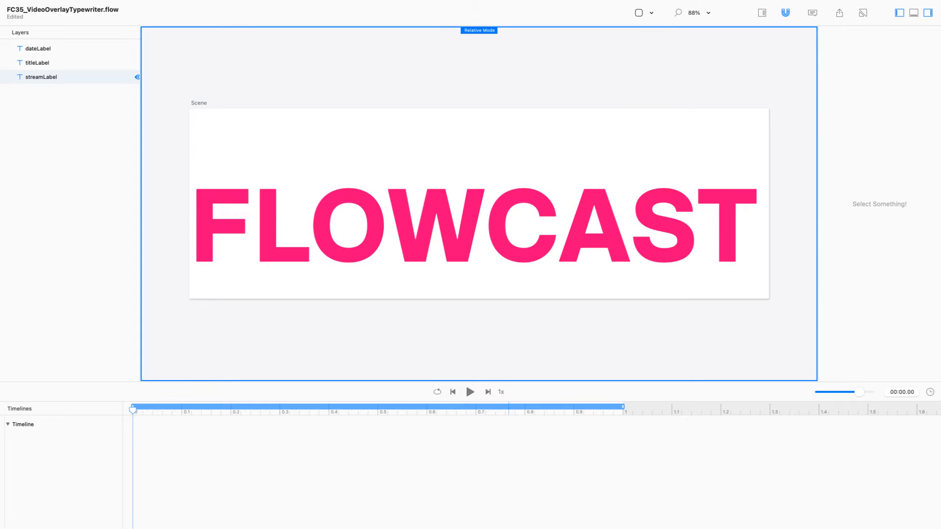
left_click(198, 103)
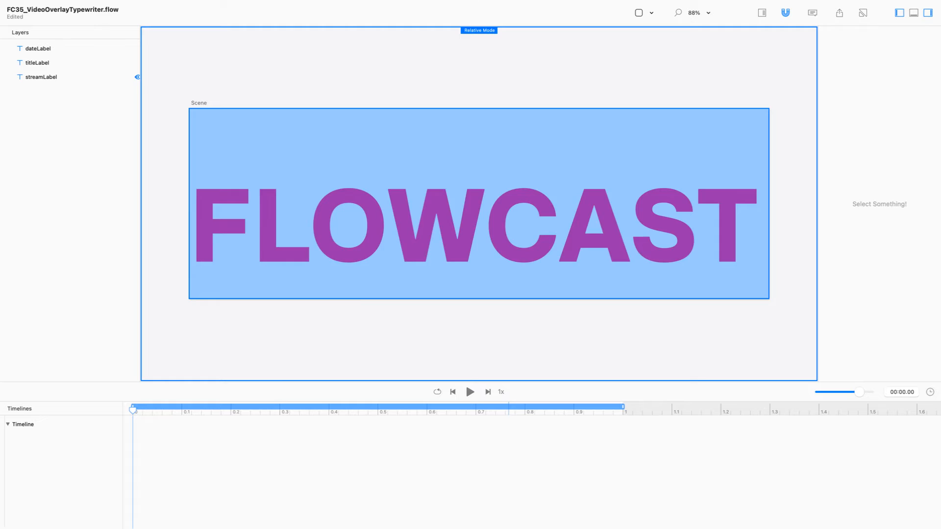
left_click(479, 152)
left_click(919, 84)
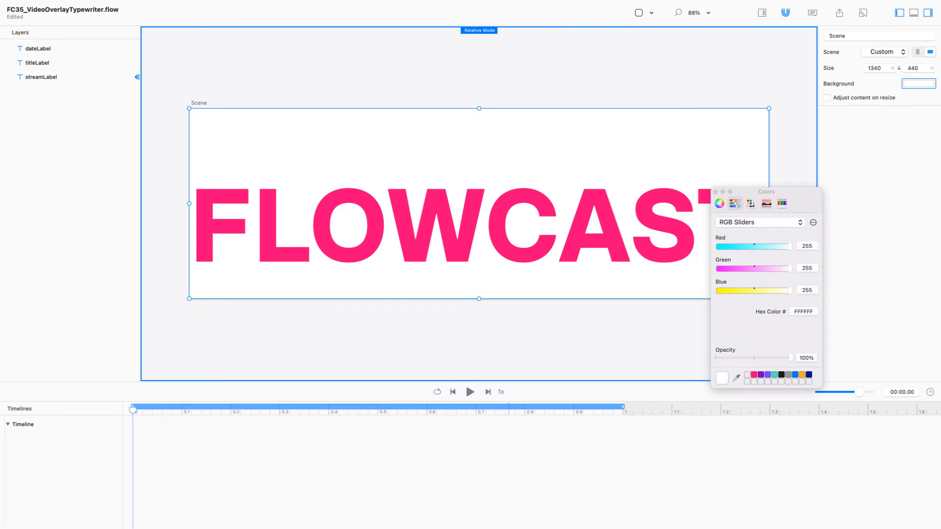
left_click(781, 375)
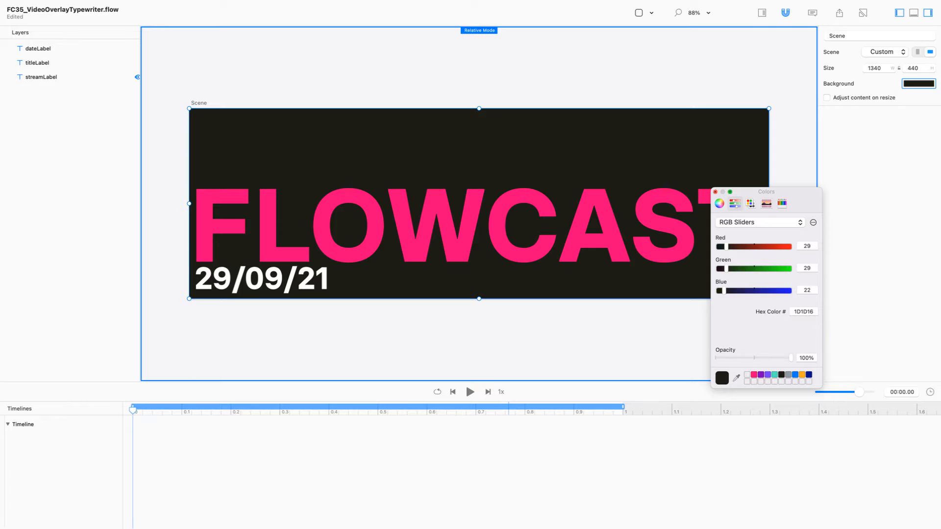
left_click(715, 192)
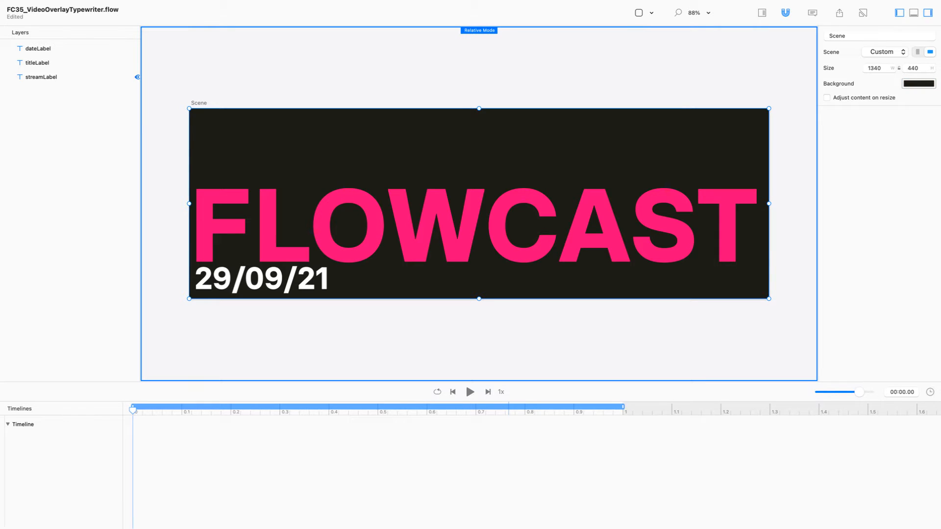
left_click(137, 76)
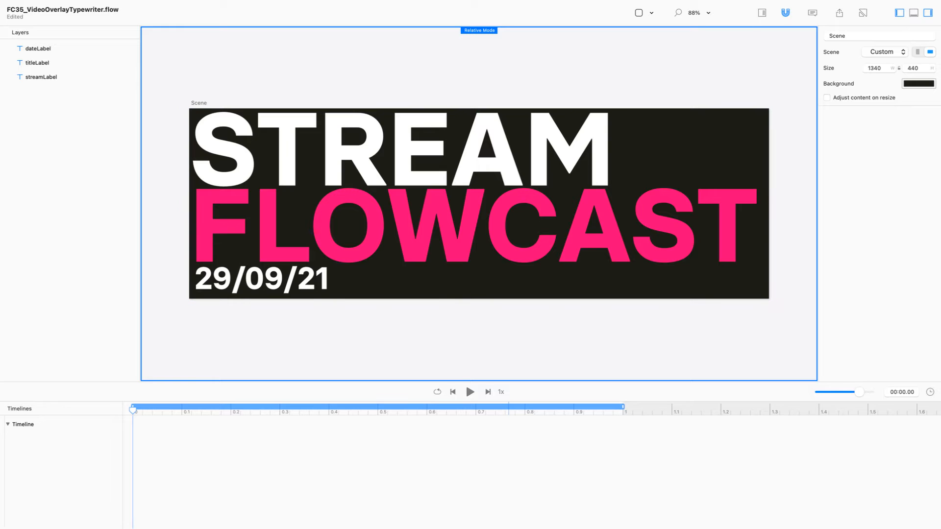
key("Escape")
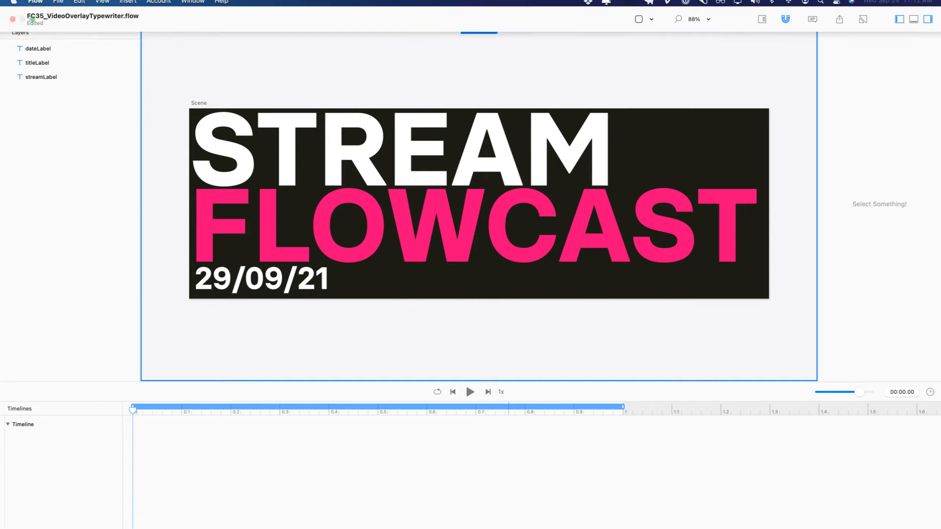
Insert a plain layer and fit it tightly around the STREAM text, about 967 by 175 at position 489, 94.
left_click(102, 5)
mouse_move(128, 6)
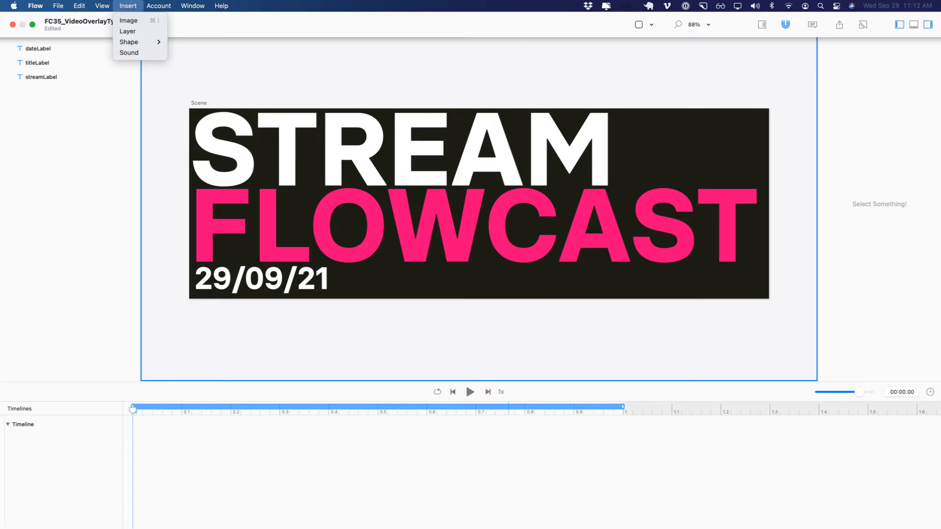
left_click(127, 31)
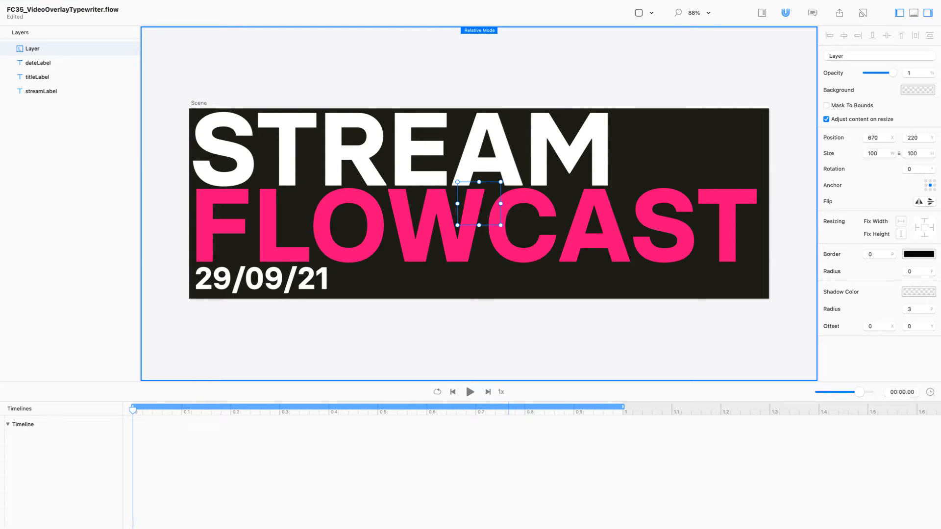
left_click_drag(478, 203, 610, 186)
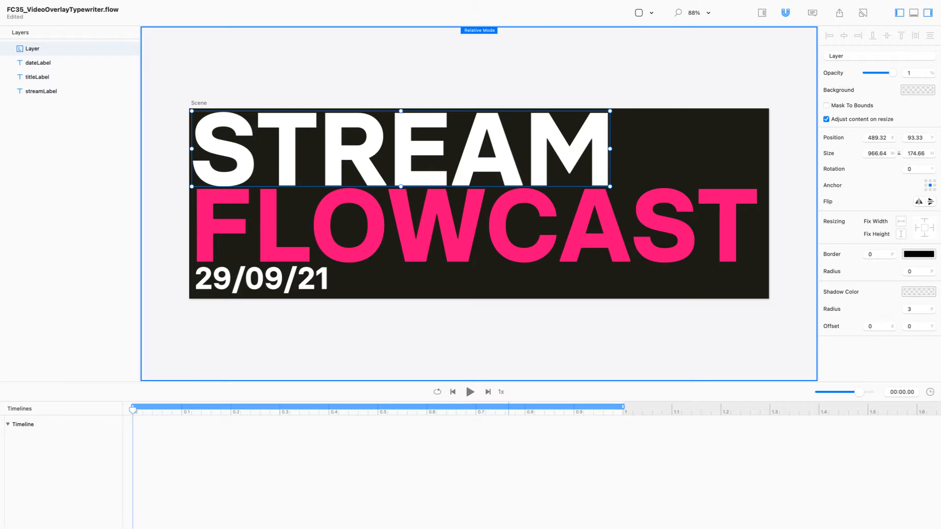
key("Down")
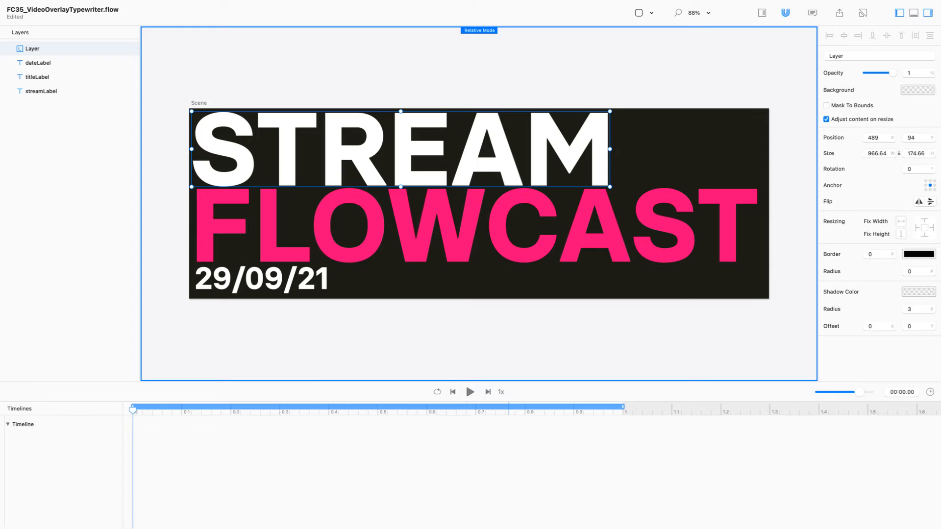
Duplicate the layer around STREAM, move the copy over the FLOWCAST text, and widen it to about 1300 to cover the word.
key("super+d")
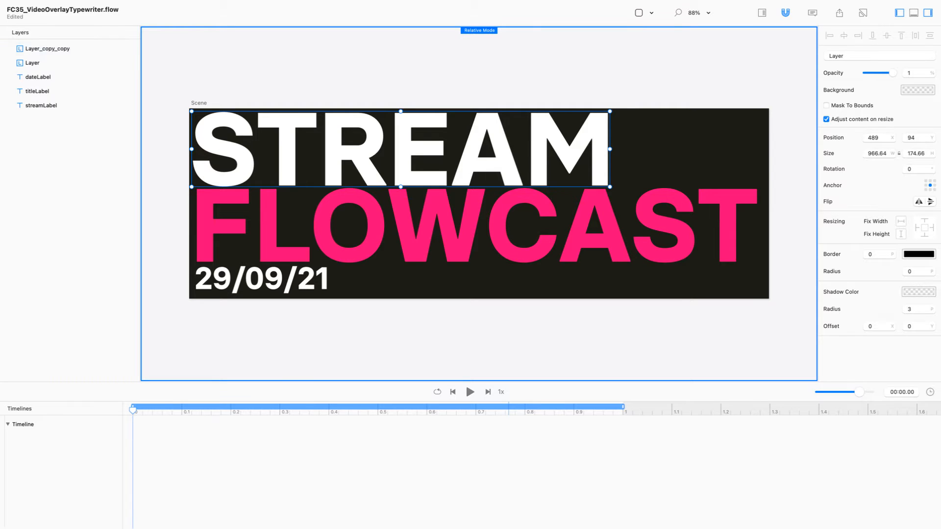
left_click_drag(405, 153, 404, 225)
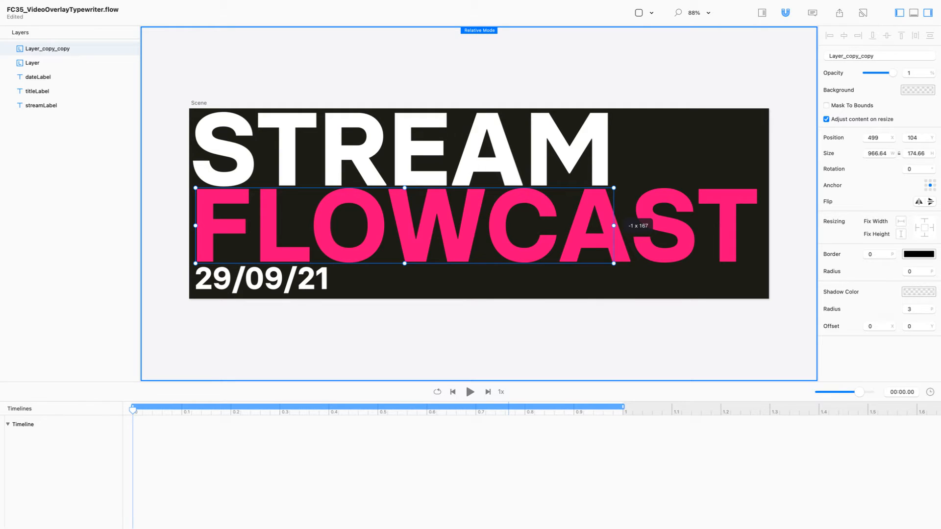
left_click_drag(404, 226, 404, 225)
left_click_drag(613, 225, 757, 225)
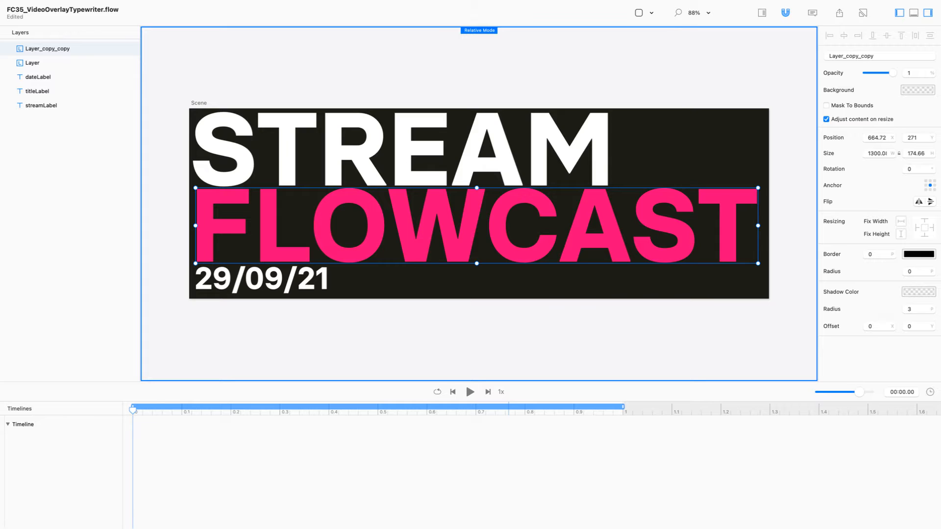
left_click(538, 450)
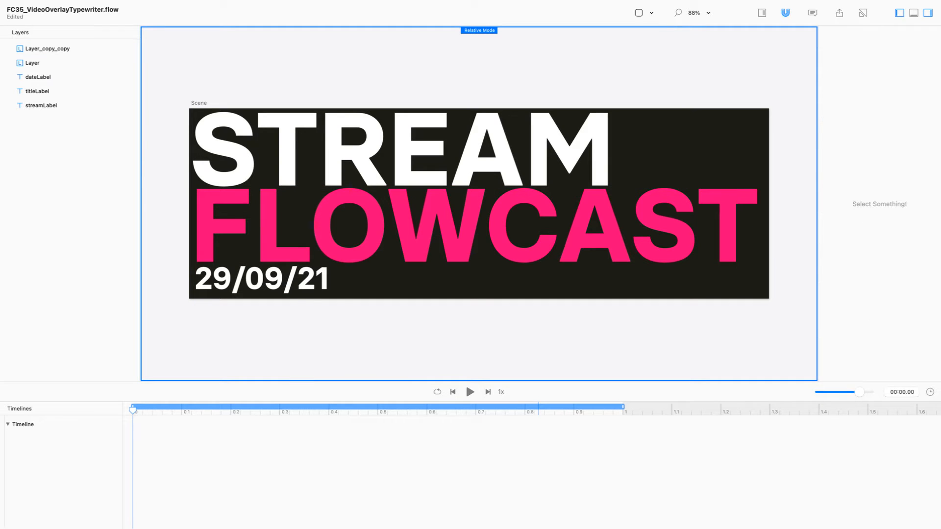
left_click(47, 49)
key("Return")
type("flowc")
key("Escape")
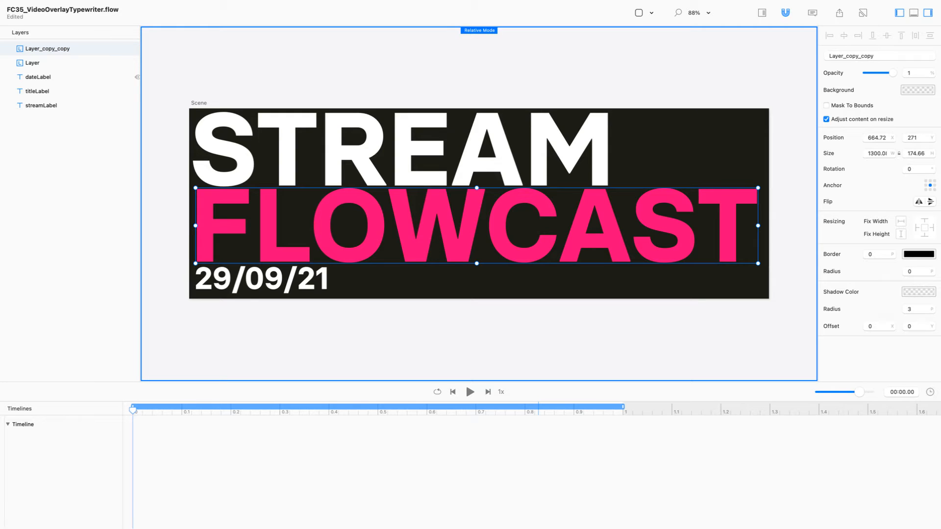
Nest titleLabel inside the layer copy that frames FLOWCAST and rename that layer titleGroup.
left_click_drag(37, 91, 38, 49)
left_click(48, 49)
double_click(47, 49)
type("titleGroup")
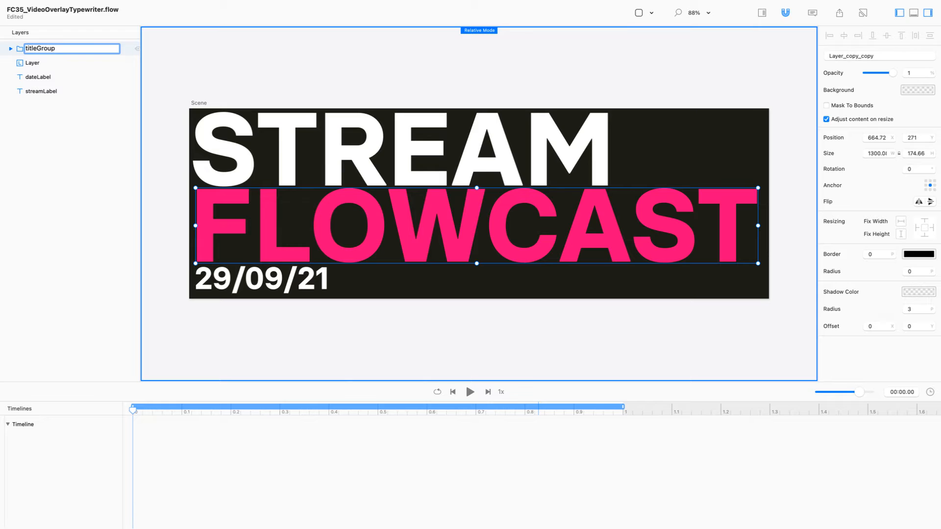
key("Return")
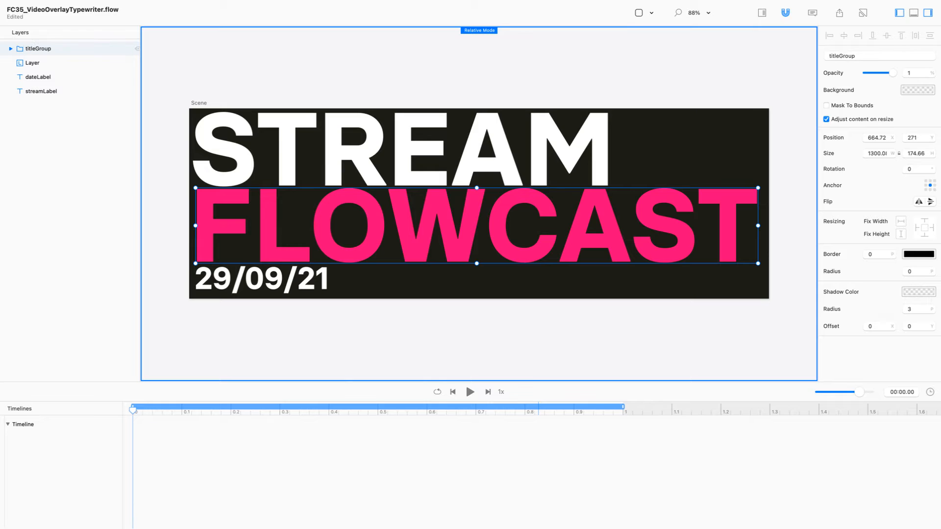
Nest streamLabel inside the layer that frames STREAM and rename the resulting group streamGroup.
left_click(39, 77)
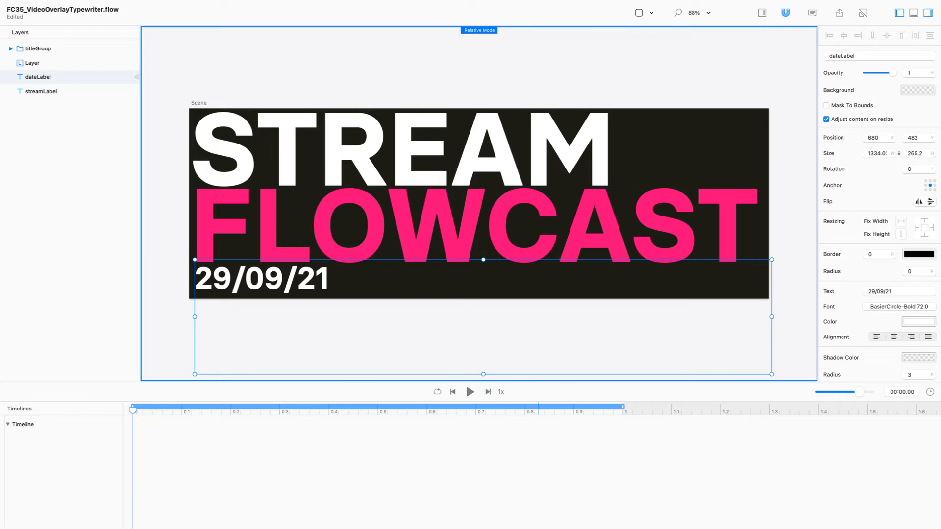
left_click(41, 91)
left_click_drag(42, 91, 24, 64)
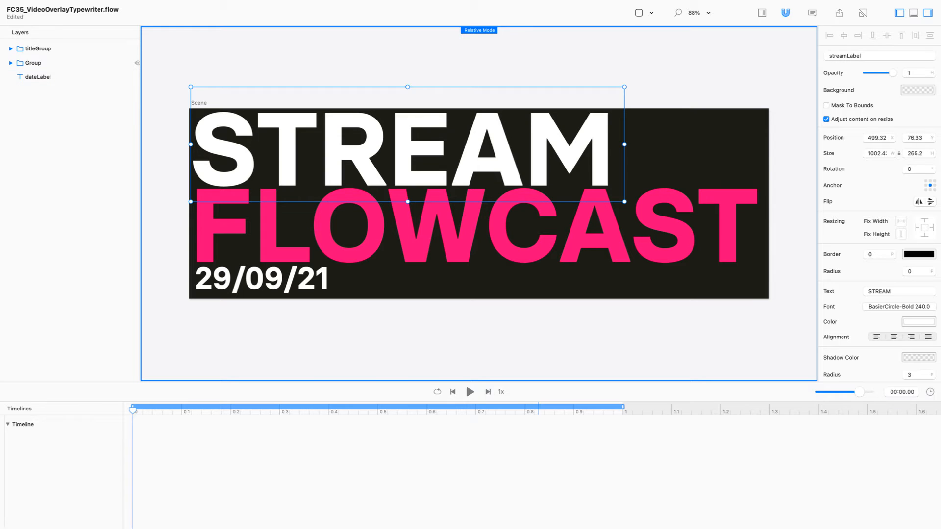
double_click(33, 63)
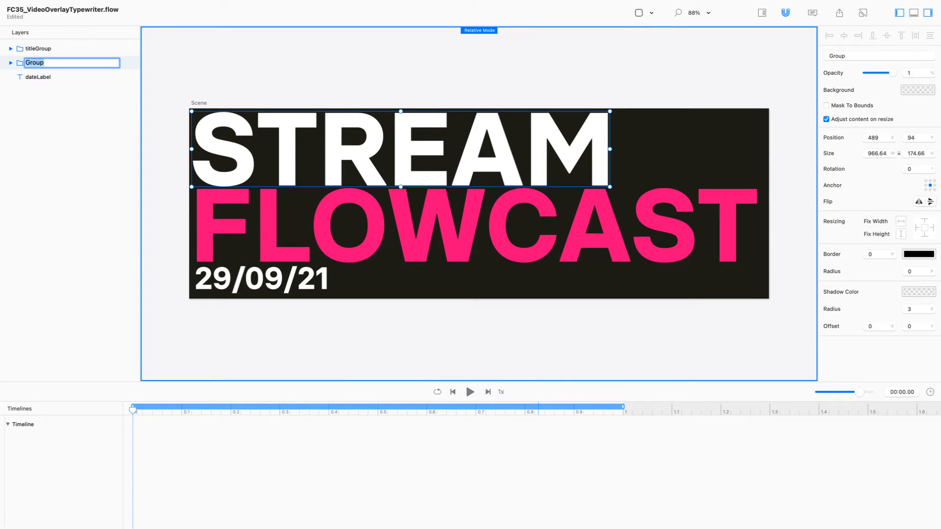
type("streamGroup")
key("Return")
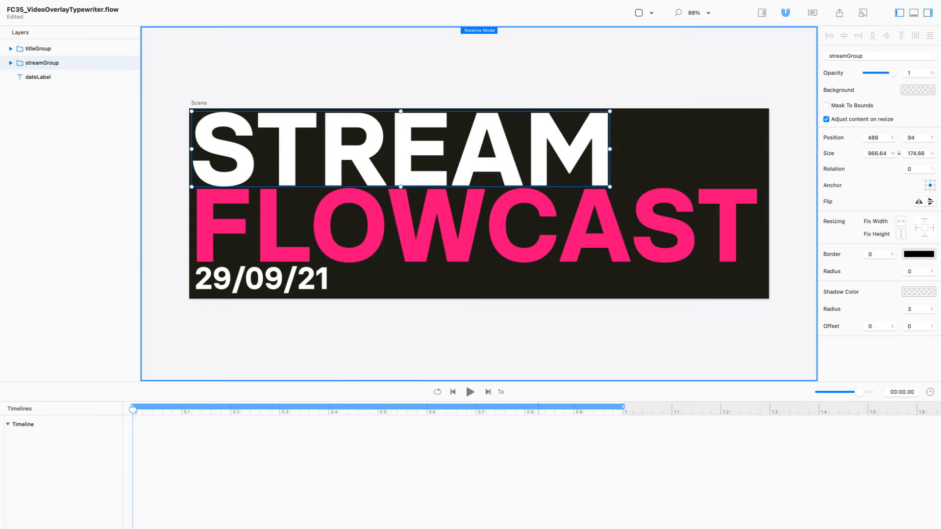
Expand titleGroup and streamGroup and check the label nested in each.
left_click(38, 48)
left_click(10, 49)
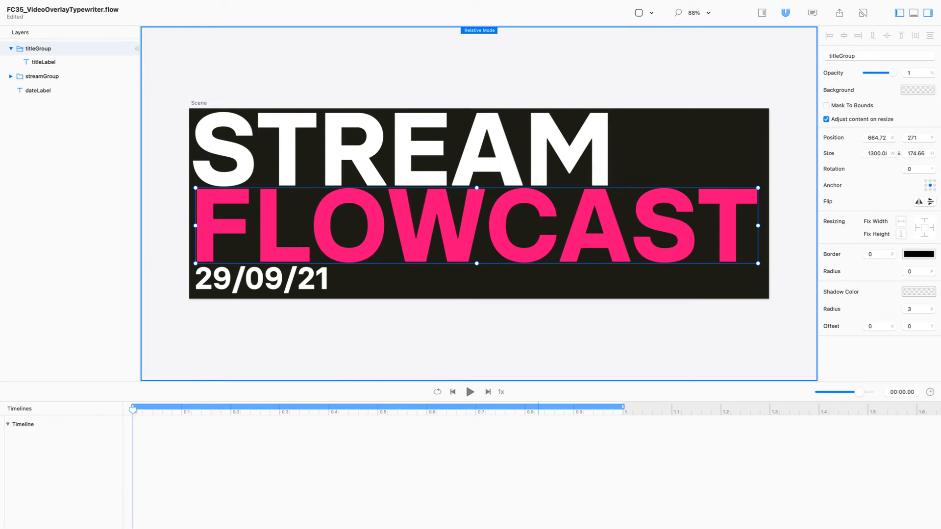
left_click(44, 62)
left_click(11, 76)
left_click(42, 77)
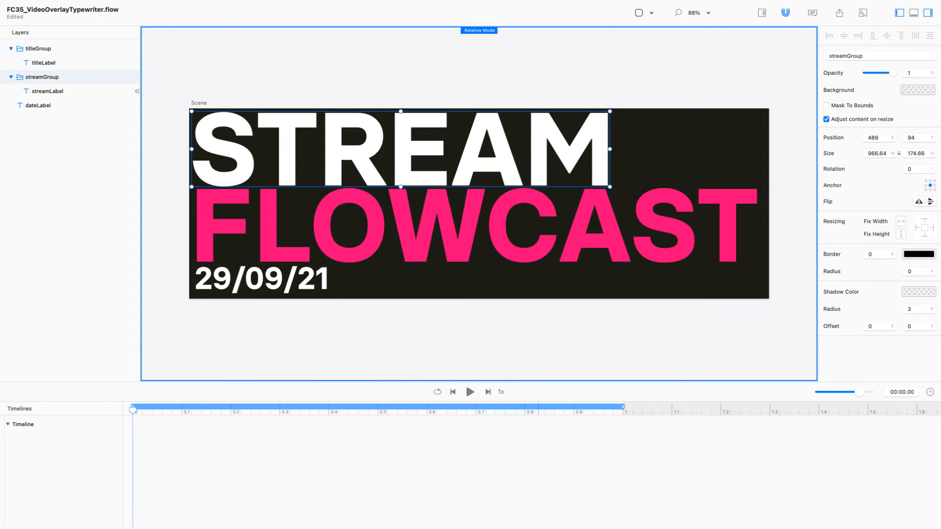
left_click(48, 91)
Shrink the dateLabel text box to fit the date, about 326 by 79.
left_click(37, 106)
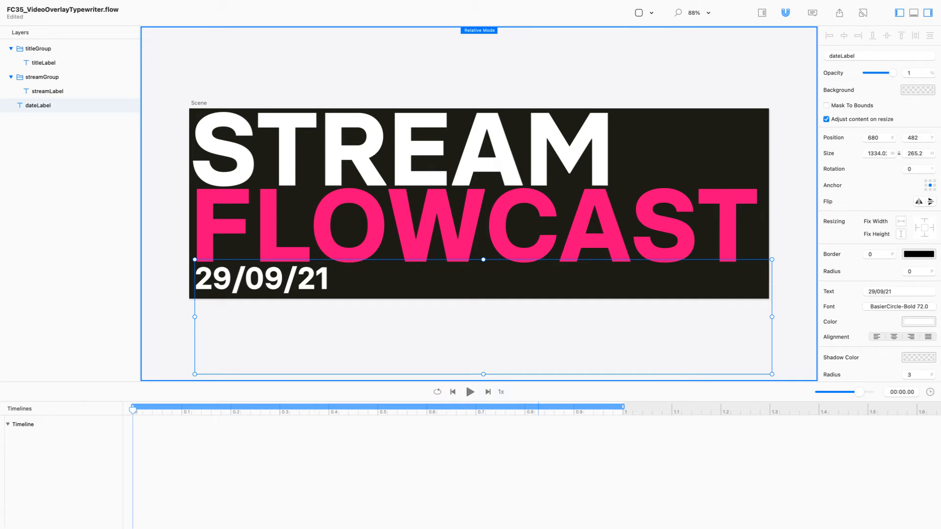
left_click_drag(771, 374, 335, 293)
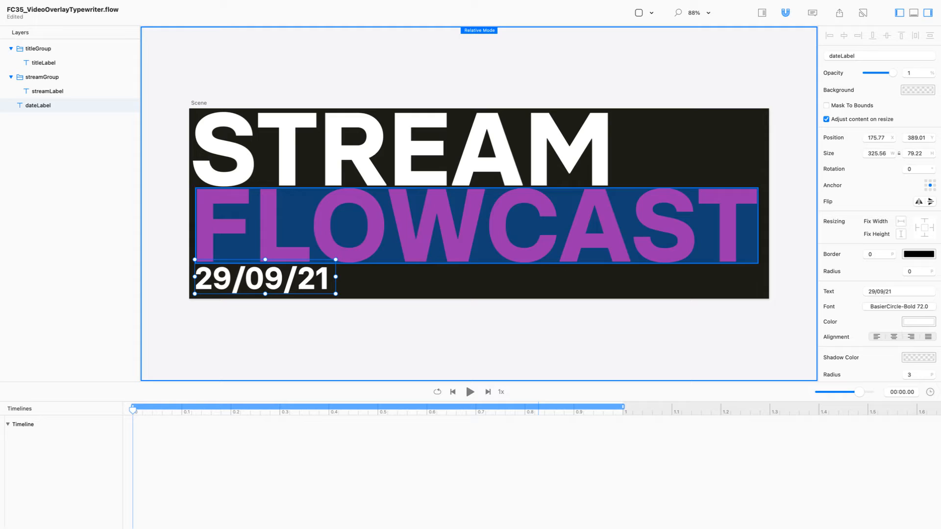
Enable Mask To Bounds on streamGroup and titleGroup together, and turn off Relative Mode.
left_click(401, 149)
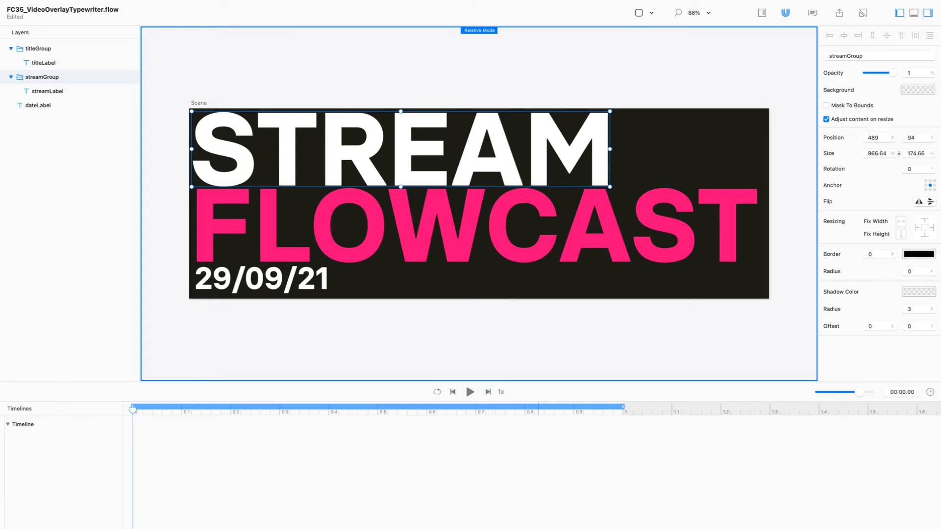
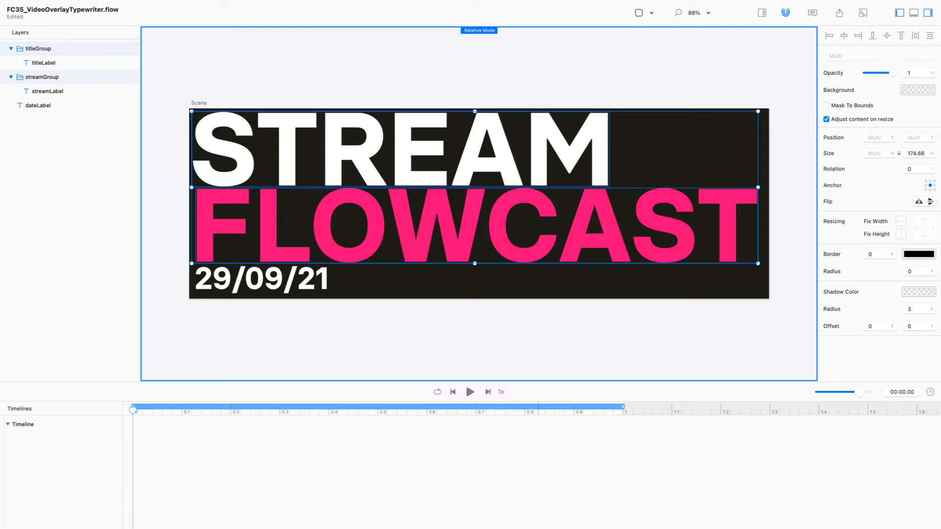
left_click(826, 105)
key("super+r")
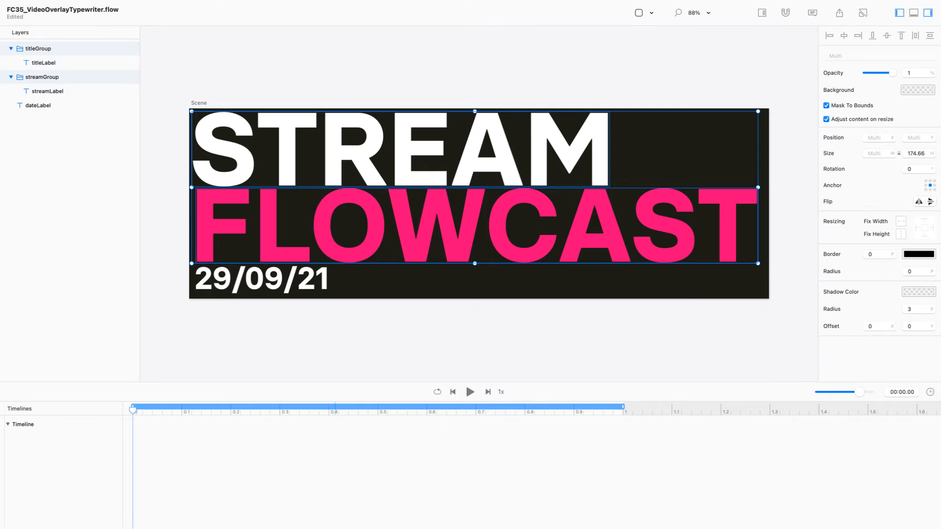
key("Escape")
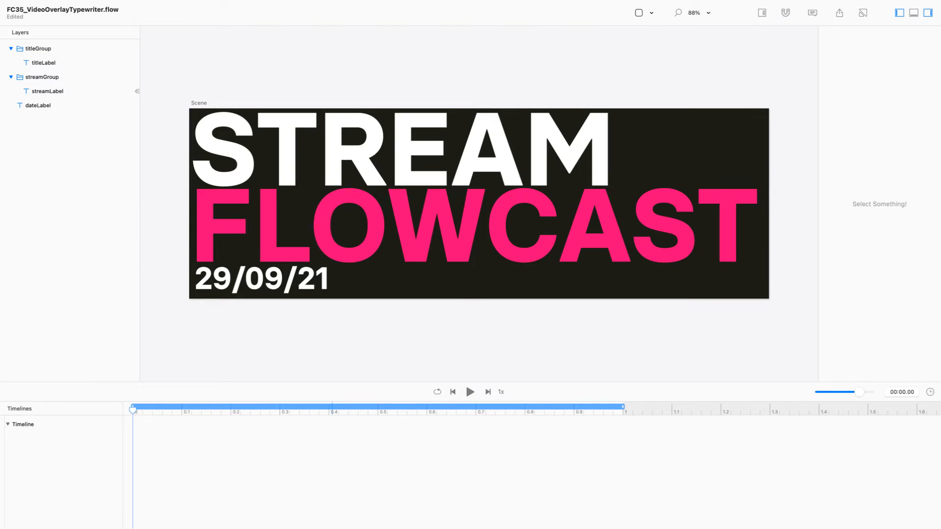
Move titleLabel straight up at time 0 until its Y position is -105, so FLOWCAST is hidden by its group's mask.
left_click(43, 63)
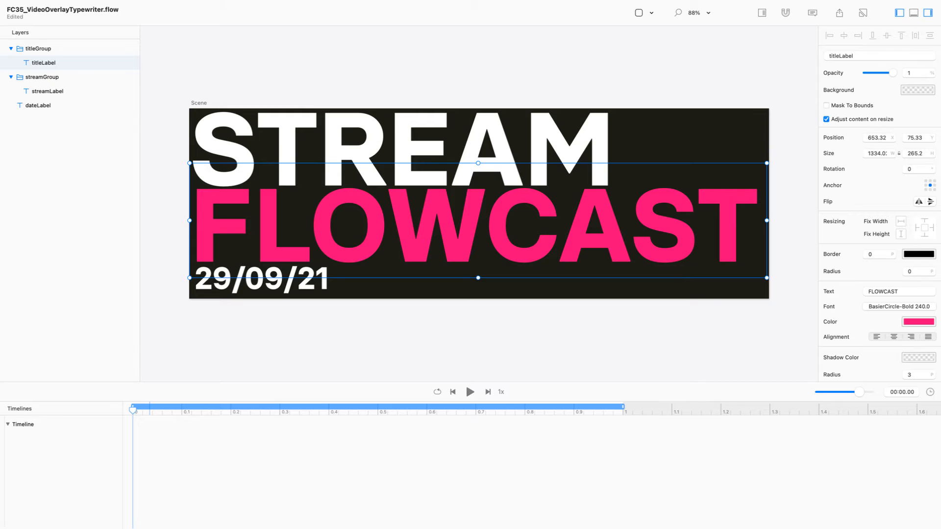
key("Right")
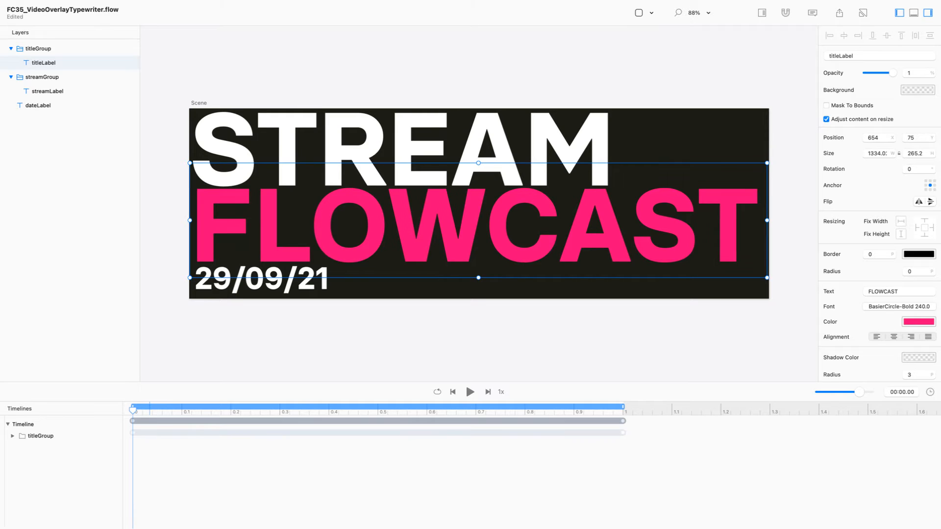
key("super+z")
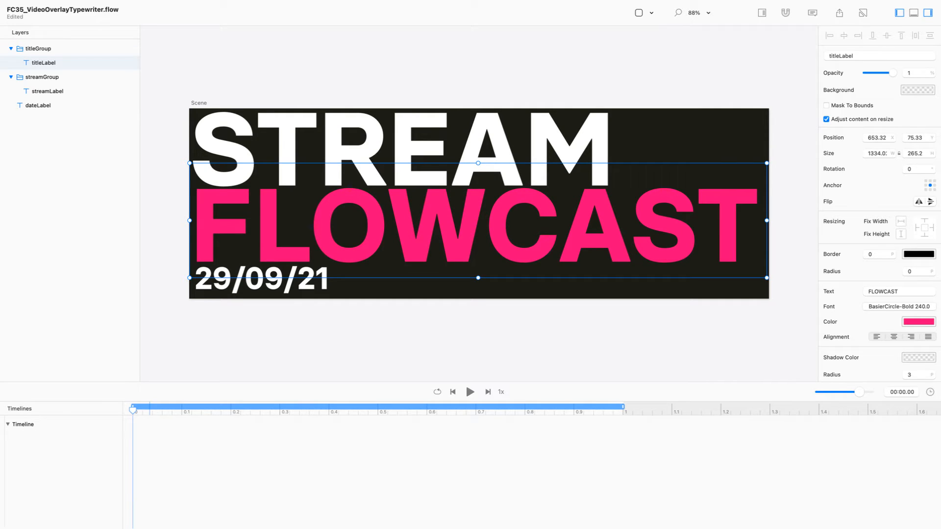
key("shift+Up")
key("shift+Up")
key("shift+Up")
key("shift+Up")
key("shift+Up")
key("shift+Up")
key("shift+Up")
key("shift+Up")
key("shift+Up")
key("shift+Up")
key("shift+Up")
key("shift+Up")
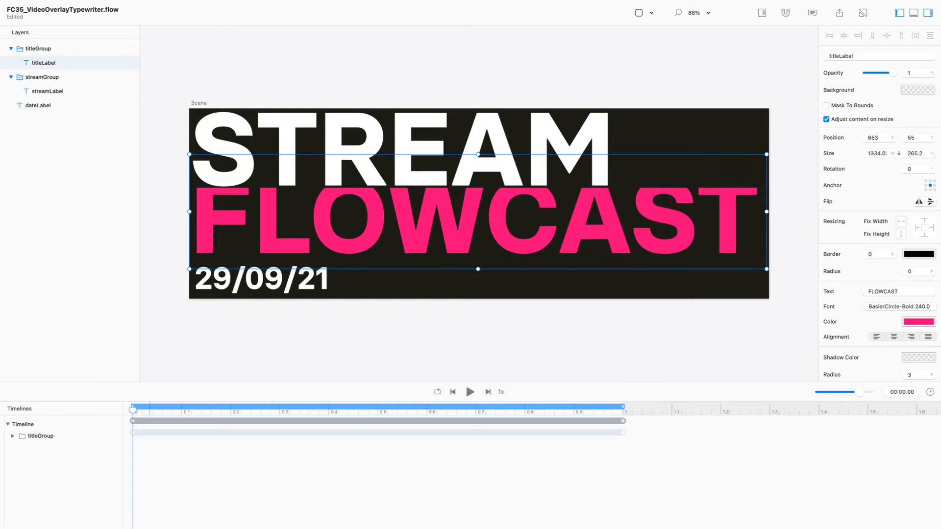
key("shift+Up")
key("shift+Up")
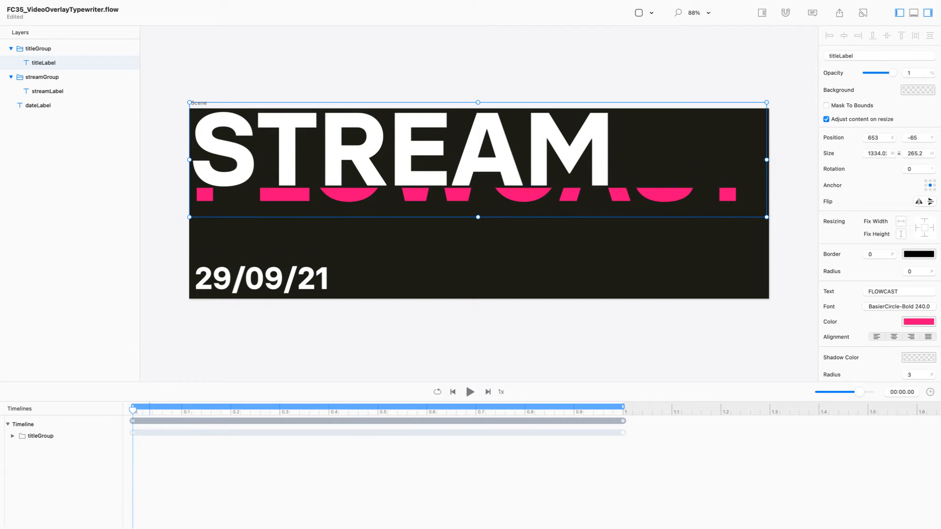
key("shift+Up")
key("shift+Up")
key("shift+Up")
key("shift+Up")
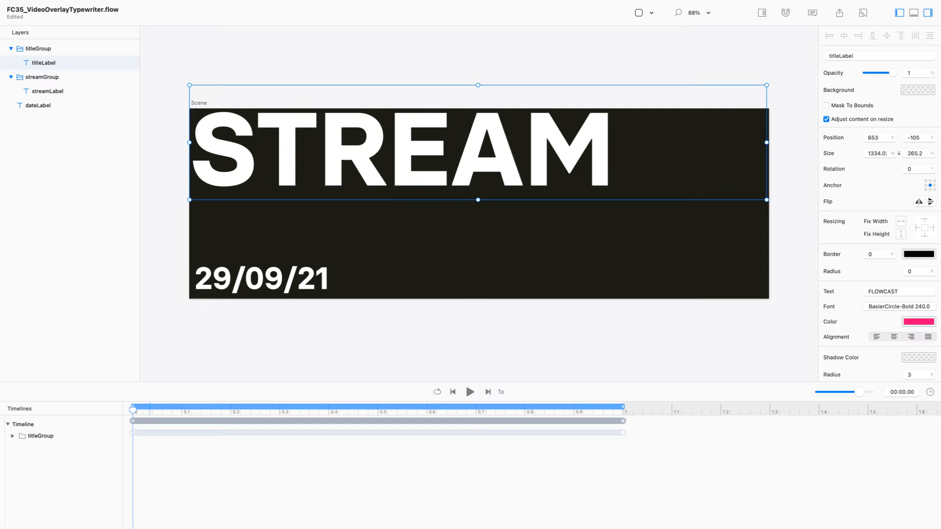
Expand titleGroup and titleLabel in the timeline and check the X value of titleLabel's starting keyframe.
left_click(913, 137)
left_click(12, 436)
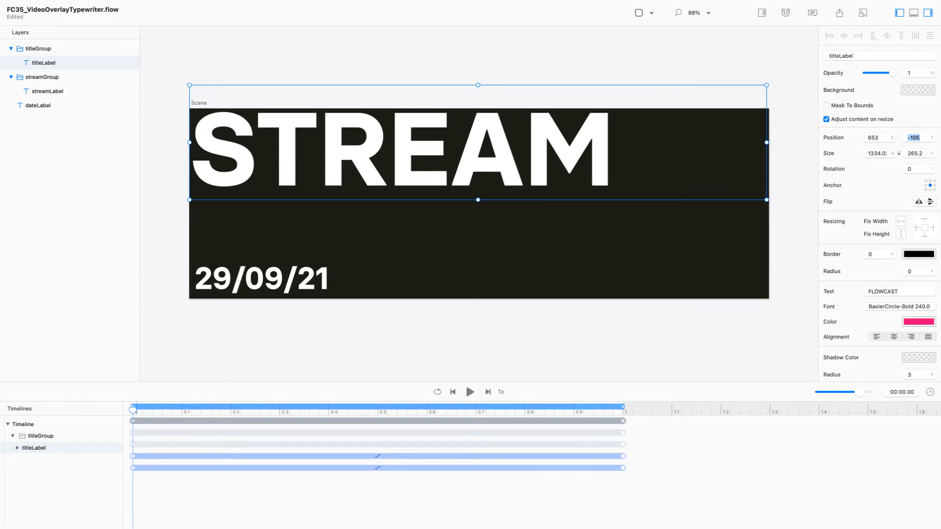
left_click(18, 448)
left_click(133, 456)
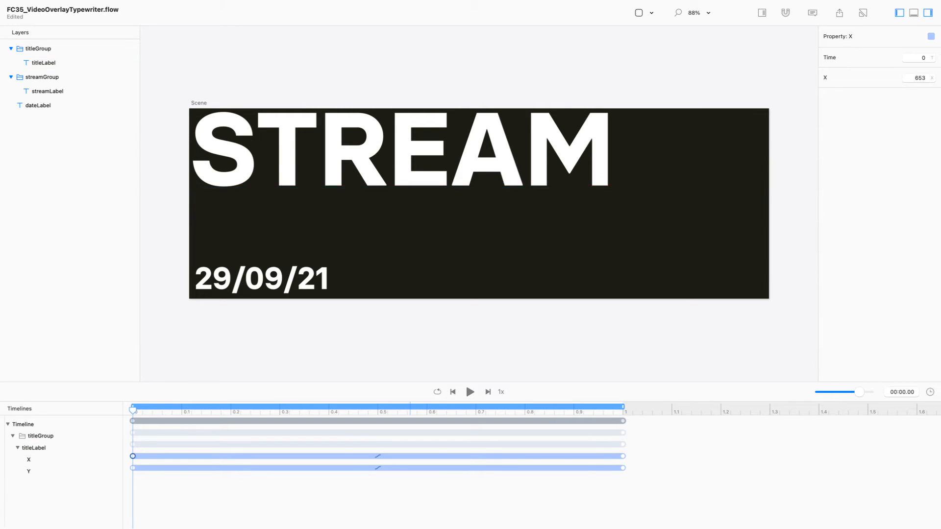
Try deleting titleLabel's X keyframe at 1 s, and undo the deletion.
left_click(623, 456)
key("Delete")
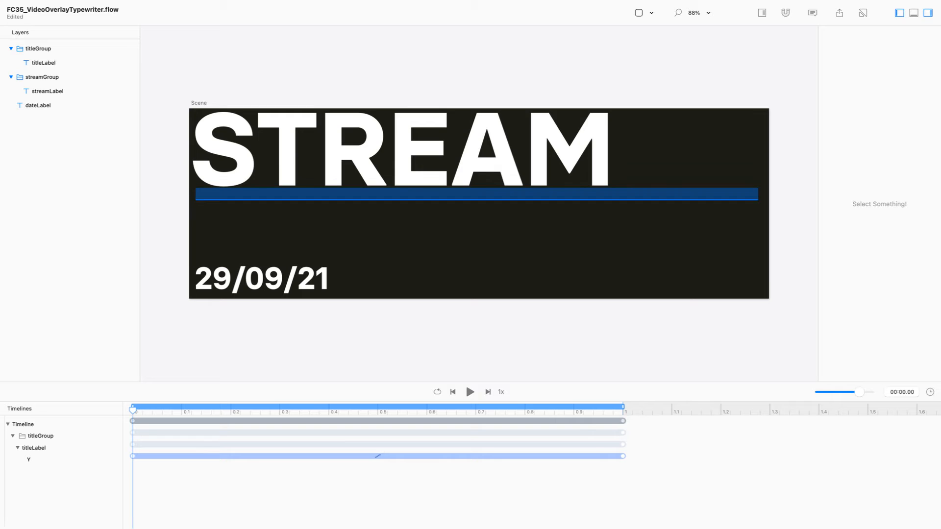
left_click(47, 91)
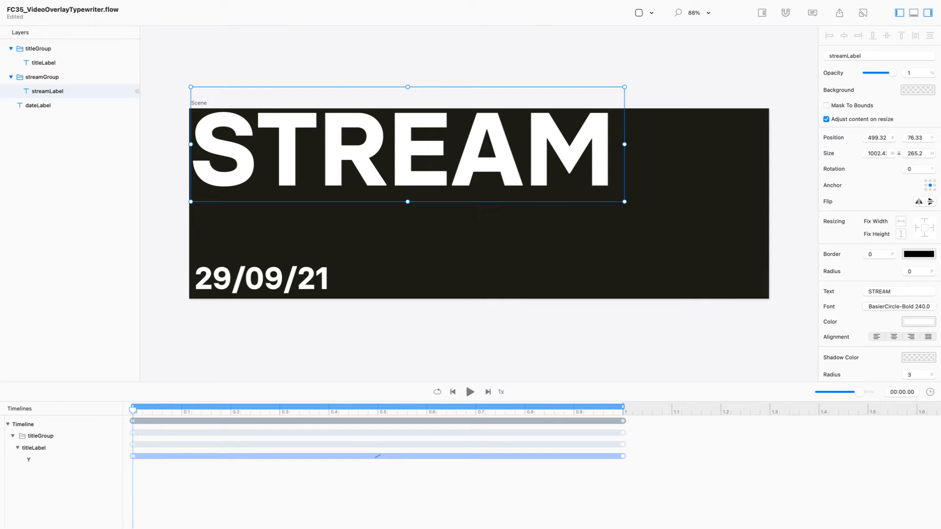
key("super+z")
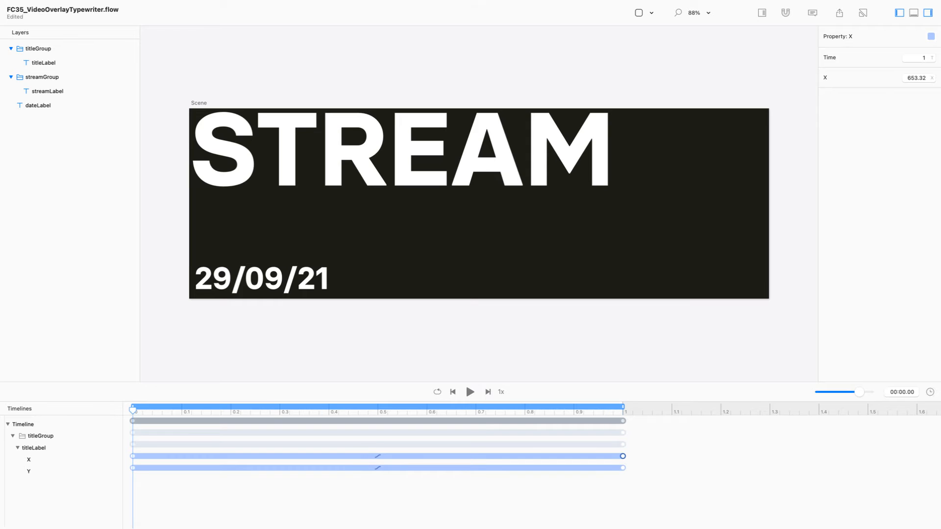
Set titleLabel's X keyframe at 1 s to 653 to match its starting value.
left_click(916, 78)
type("653")
key("Return")
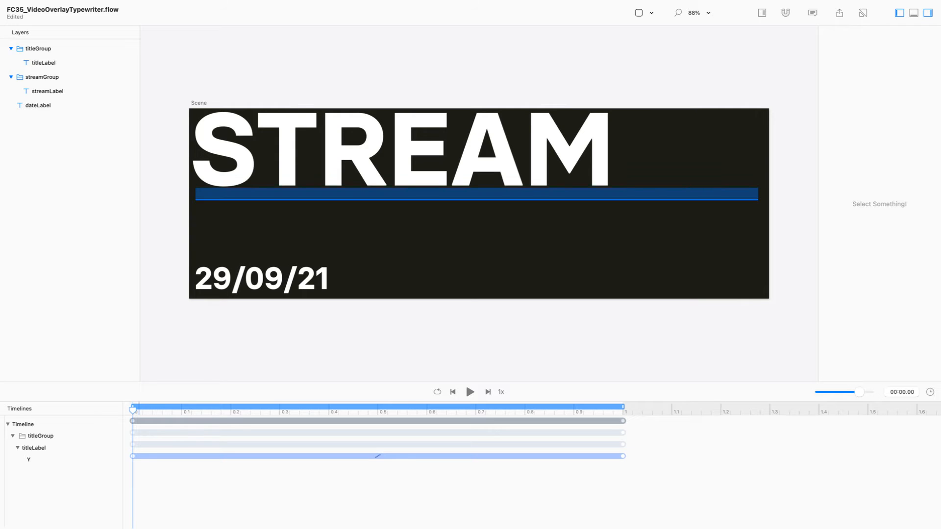
left_click(44, 62)
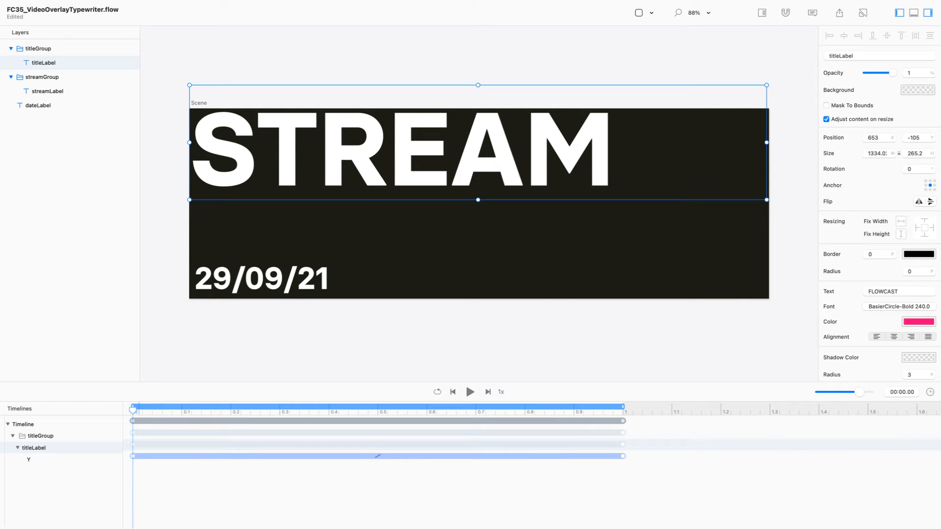
key("shift+Down")
key("shift+Down")
key("shift+Down")
key("shift+Down")
key("shift+Up")
key("shift+Up")
key("shift+Up")
key("shift+Up")
Move streamLabel straight down at time 0 until its Y position is 266, so STREAM is hidden by its group's mask.
left_click(47, 91)
left_click(38, 105, "shift")
left_click(48, 91)
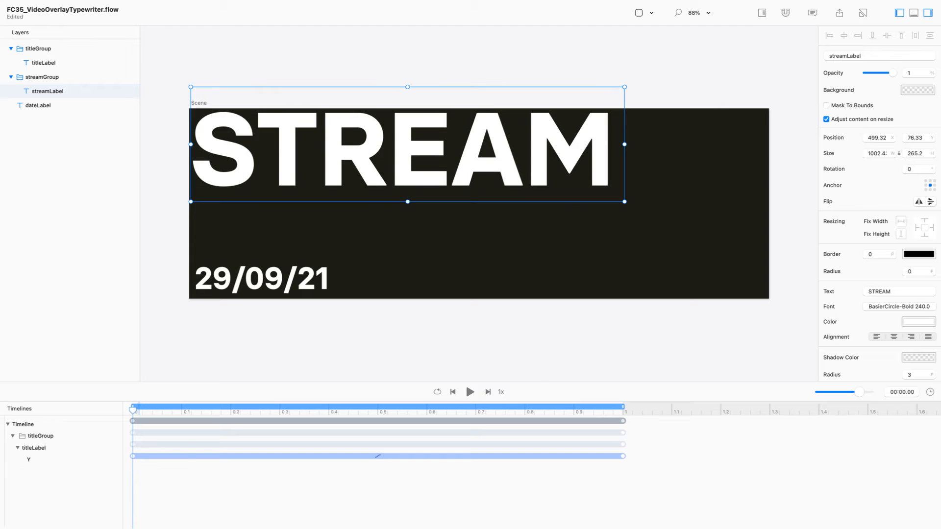
key("shift+Down")
key("shift+Down")
key("shift+Down")
key("shift+Down")
key("shift+Down")
key("shift+Down")
key("shift+Down")
key("shift+Down")
key("shift+Down")
key("shift+Down")
key("shift+Down")
key("shift+Down")
key("shift+Down")
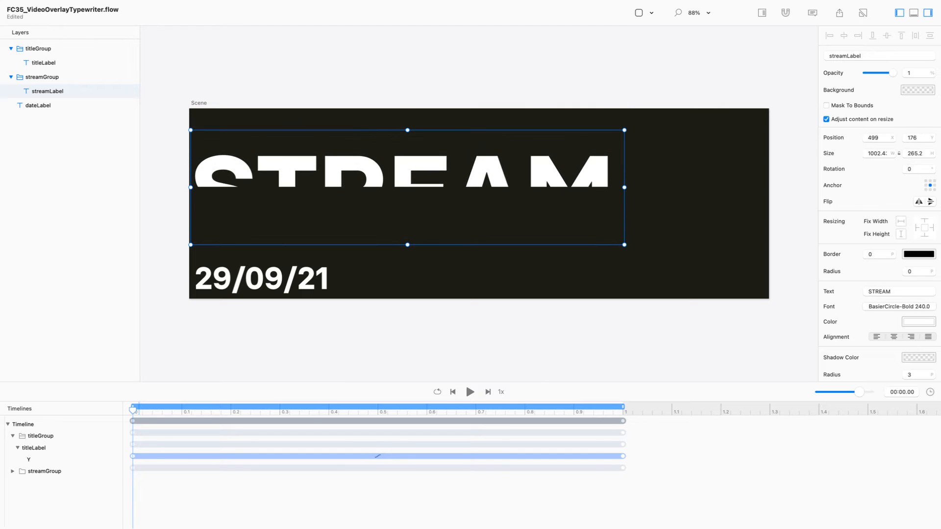
key("shift+Down")
key("shift+Down")
key("shift+Down")
key("shift+Down")
key("shift+Down")
key("shift+Down")
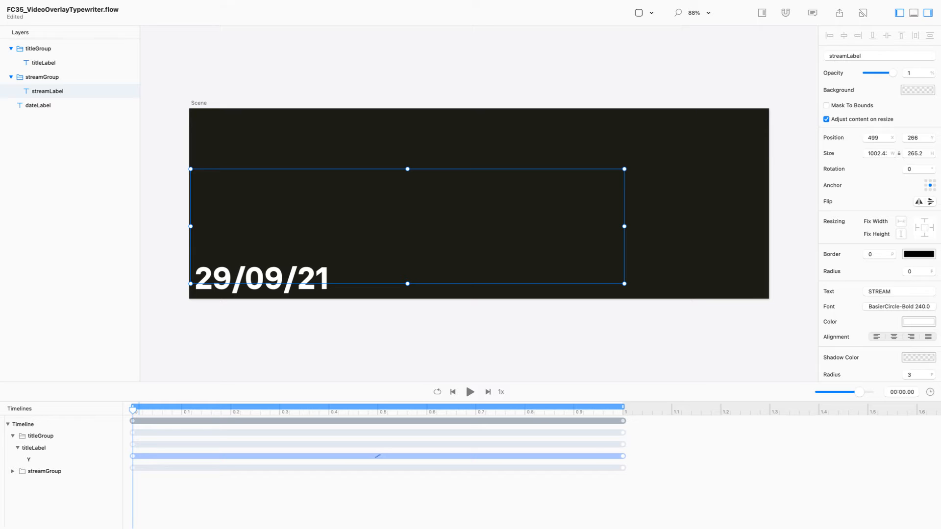
Delete streamLabel's X keyframe at 1 s within streamGroup, keeping only its Y animation.
left_click(13, 472)
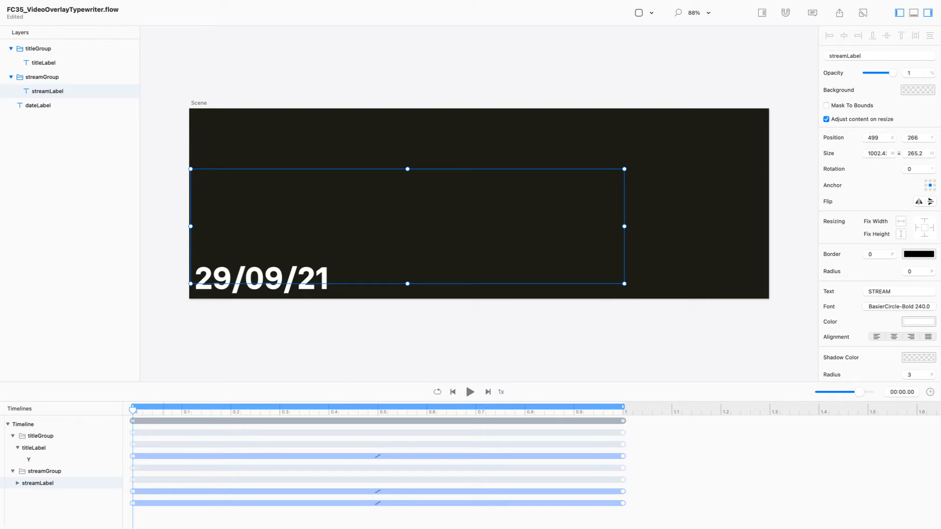
left_click(622, 492)
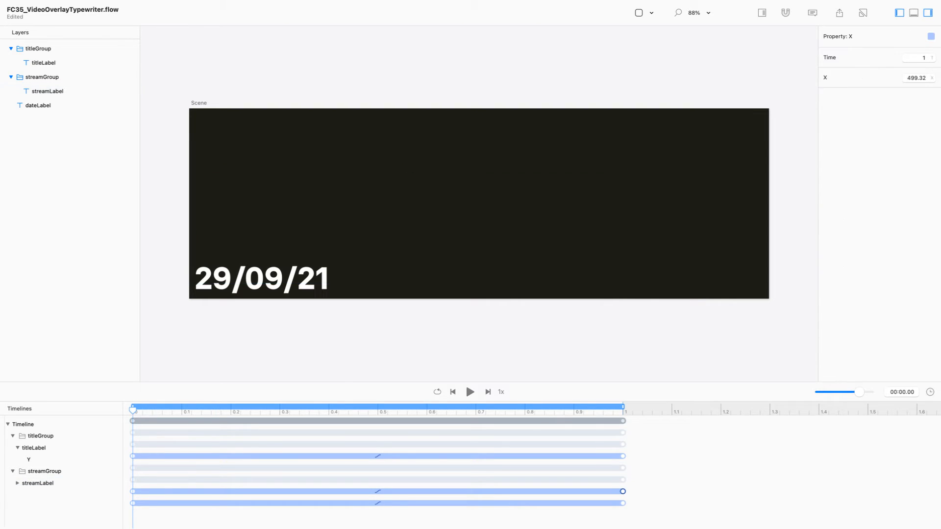
key("BackSpace")
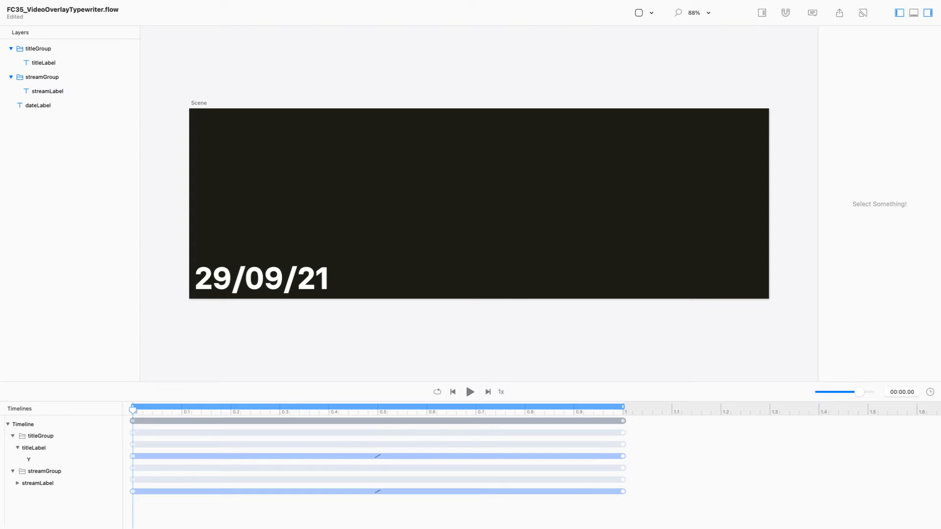
left_click(48, 91)
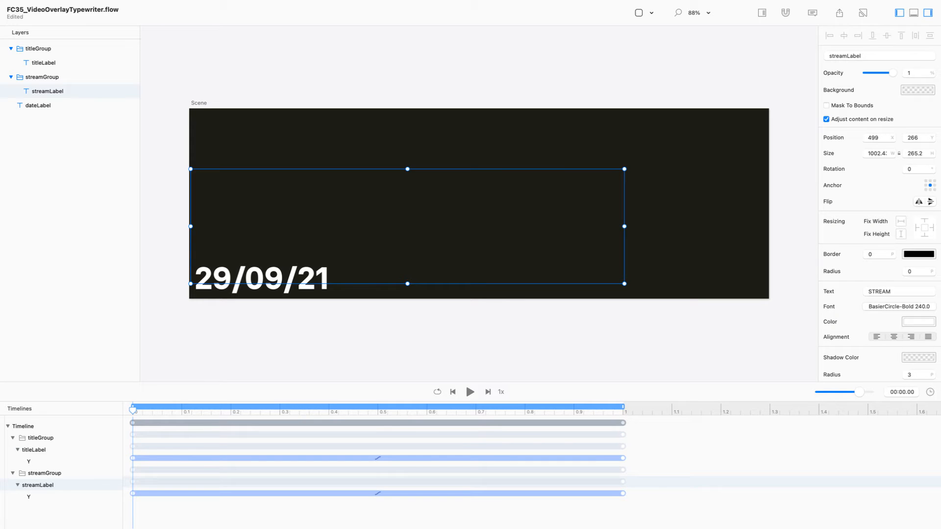
Preview the heading animation and check streamLabel's starting Y keyframe.
left_click(329, 338)
key("space")
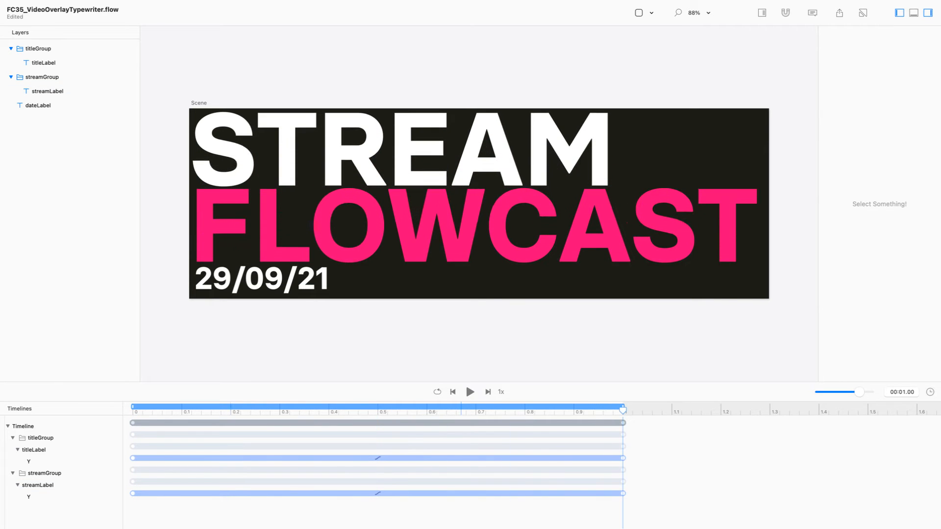
mouse_move(133, 493)
left_mouse_down()
mouse_move(241, 493)
mouse_move(133, 493)
left_mouse_up()
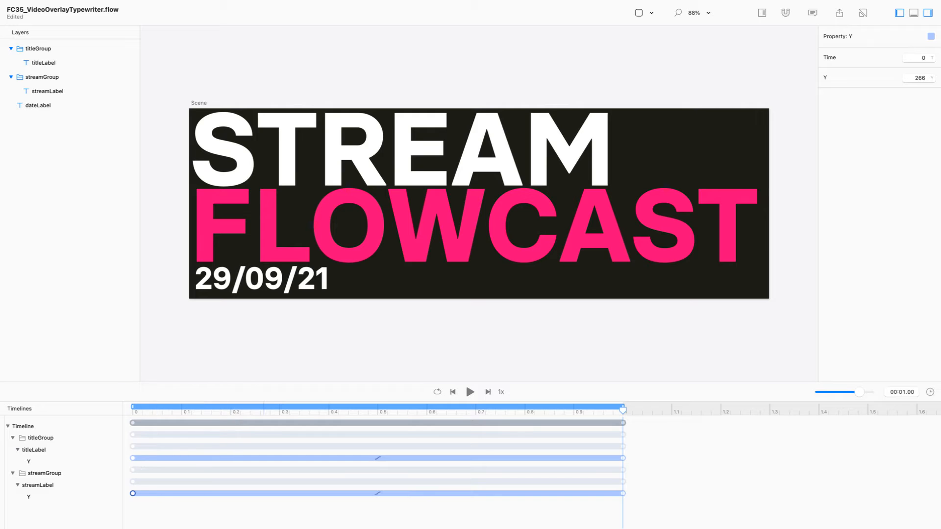
Move the ending Y keyframes of titleLabel and streamLabel together to 0.4 s.
left_click_drag(672, 447, 329, 494)
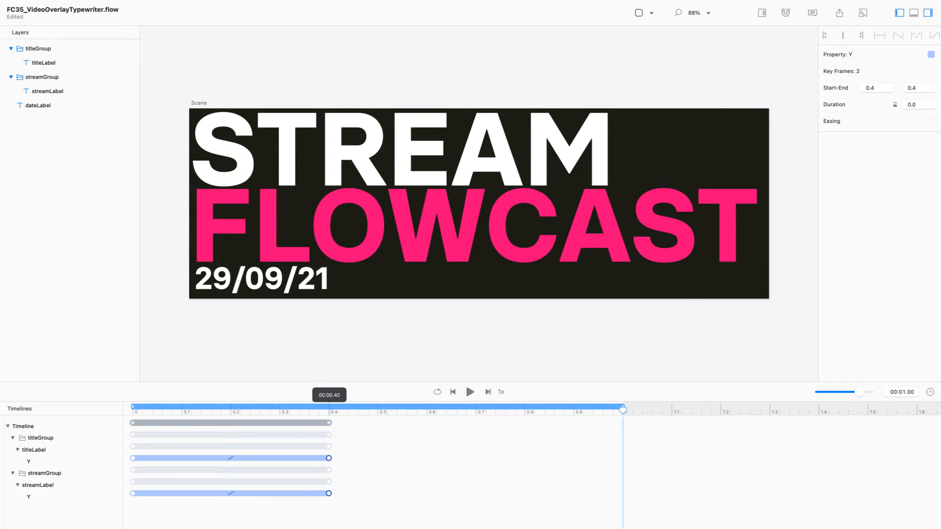
left_click(328, 510)
left_click(330, 494)
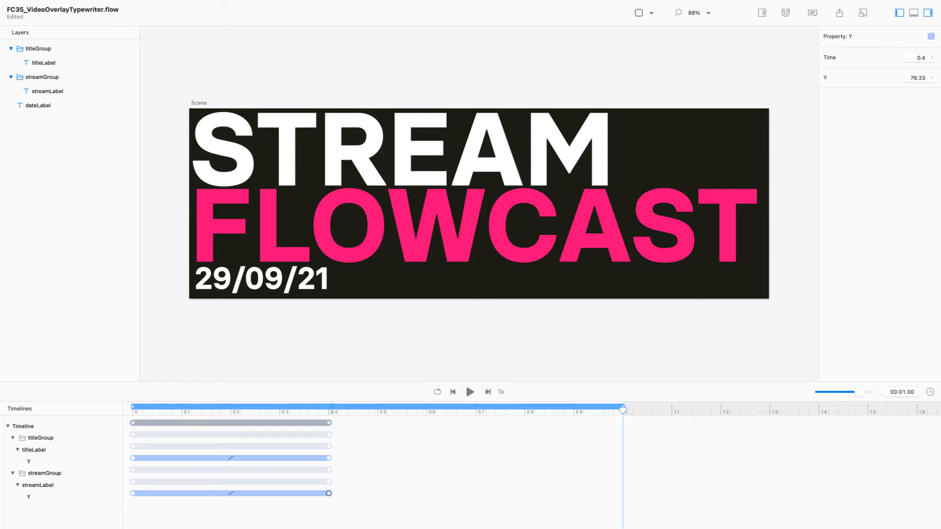
Shift titleLabel's Y animation to run from 0.1 to 0.5 s, and preview the staggered headings from time 0.
left_click(329, 458)
left_click_drag(342, 453, 182, 459)
left_click_drag(197, 409, 133, 409)
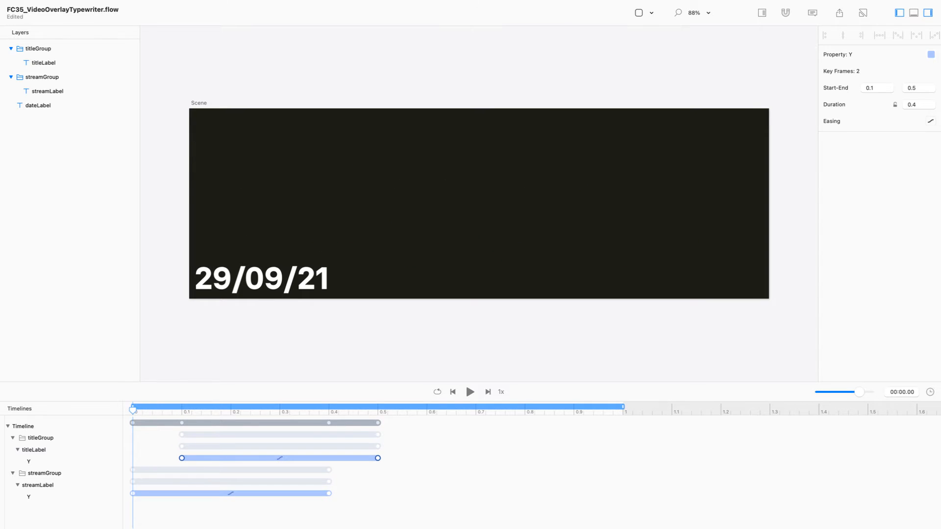
key("space")
key("space")
Apply Ease Out Quart to the Y animations of titleLabel and streamLabel, and move the easing palette clear of the artwork.
left_click_drag(209, 443, 121, 509)
left_click_drag(121, 444, 120, 444)
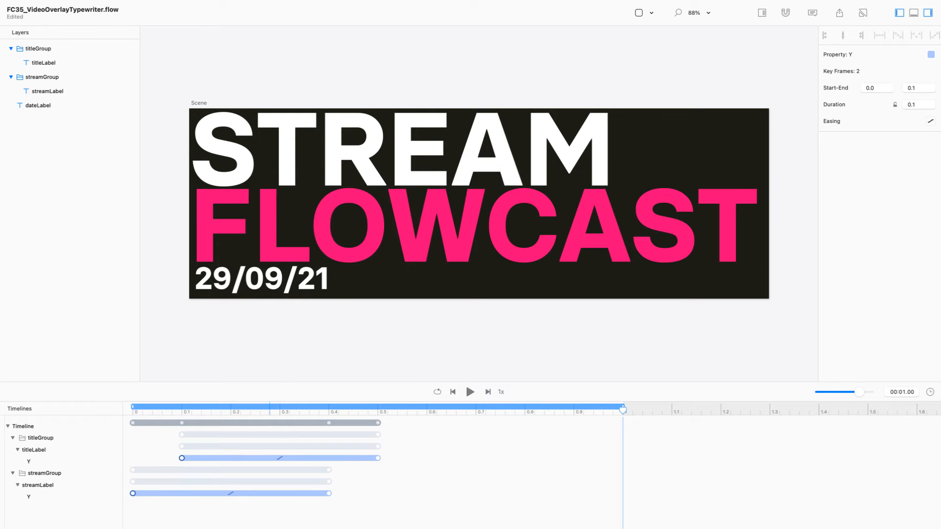
left_click(930, 121)
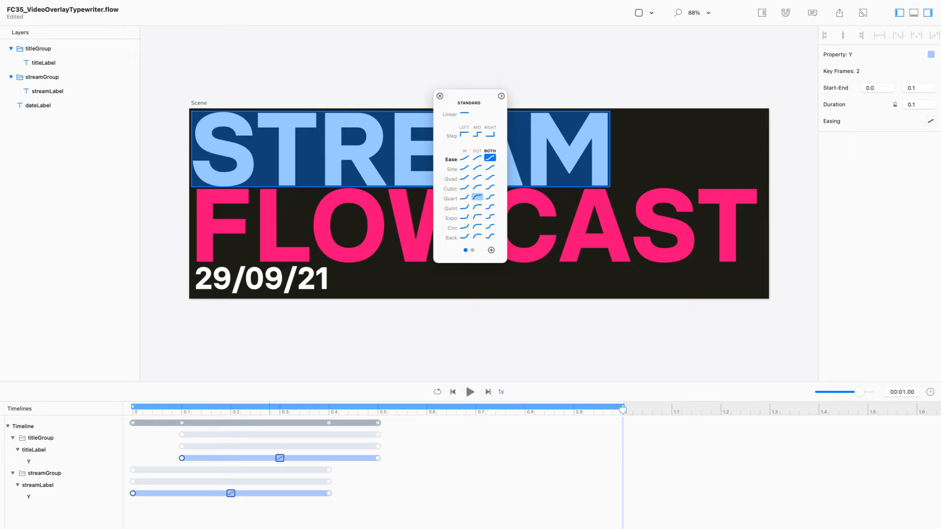
left_click(477, 197)
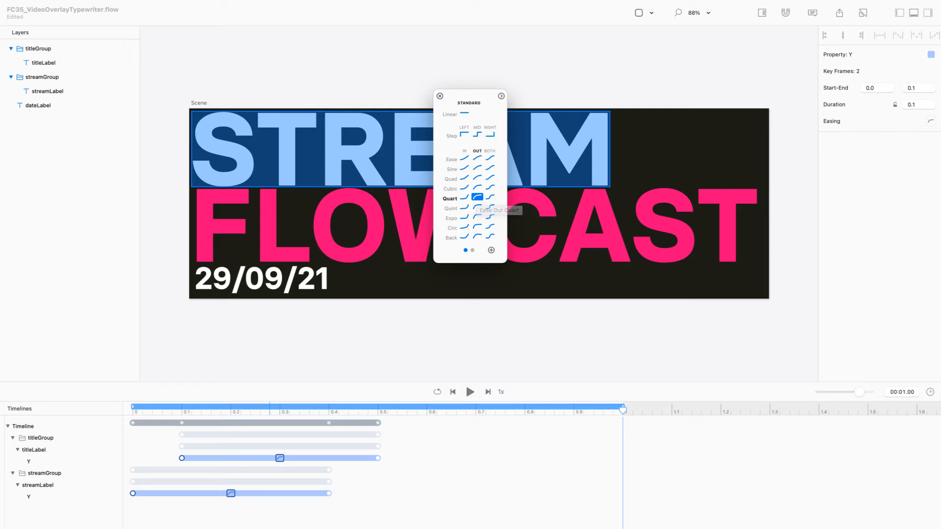
left_click_drag(466, 96, 821, 215)
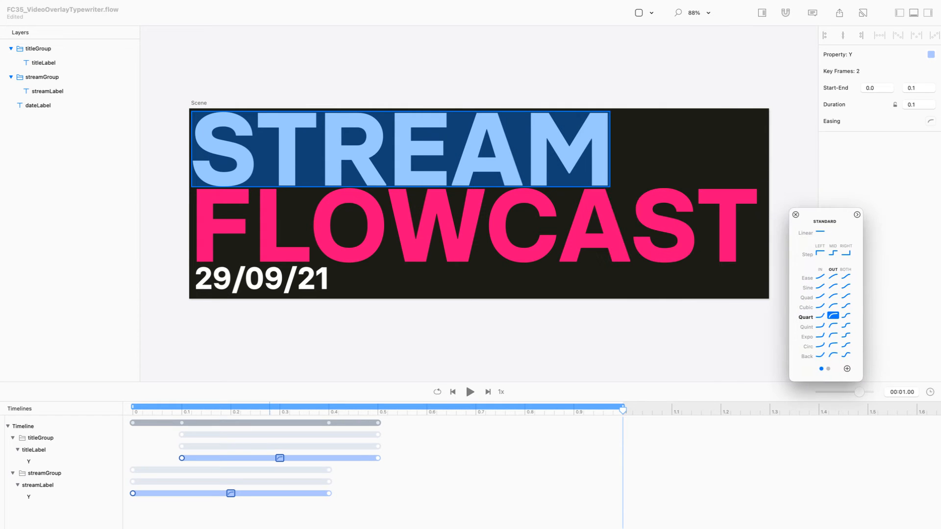
Return to time 0 and preview the eased heading animation.
left_click(138, 410)
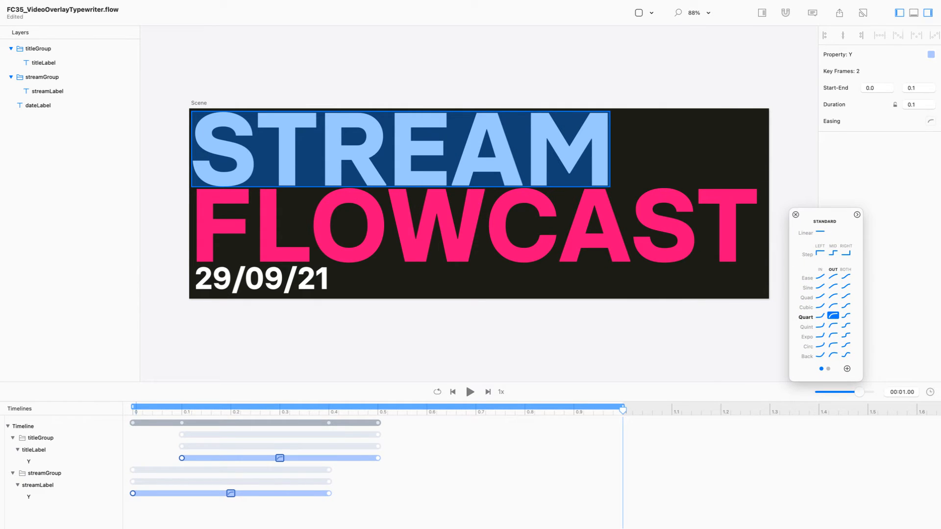
left_click_drag(137, 410, 133, 411)
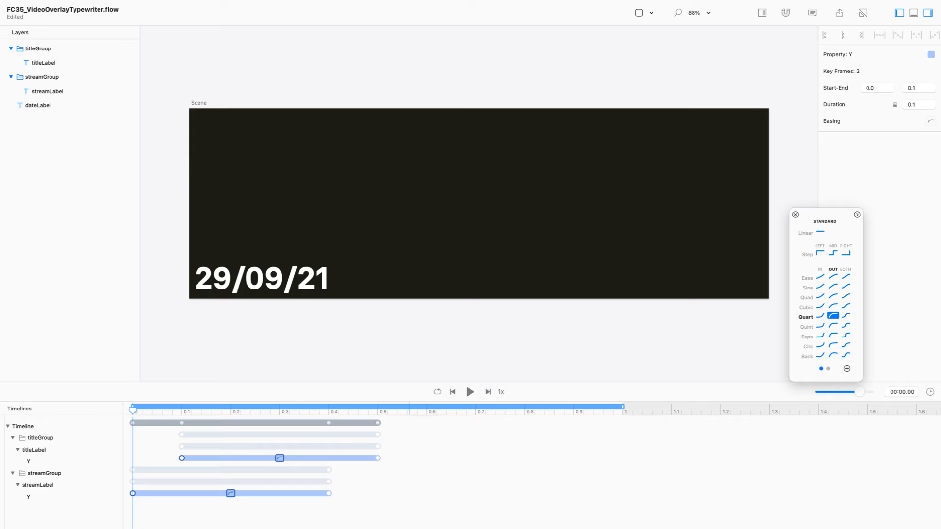
key("space")
key("space")
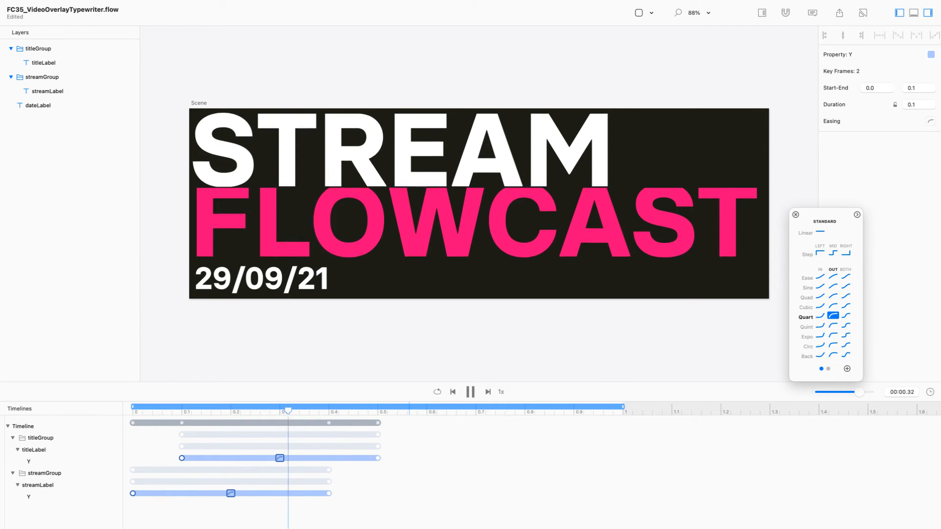
Change the easing of both labels' Y animations to Ease Out Cubic and preview the result.
left_click(833, 306)
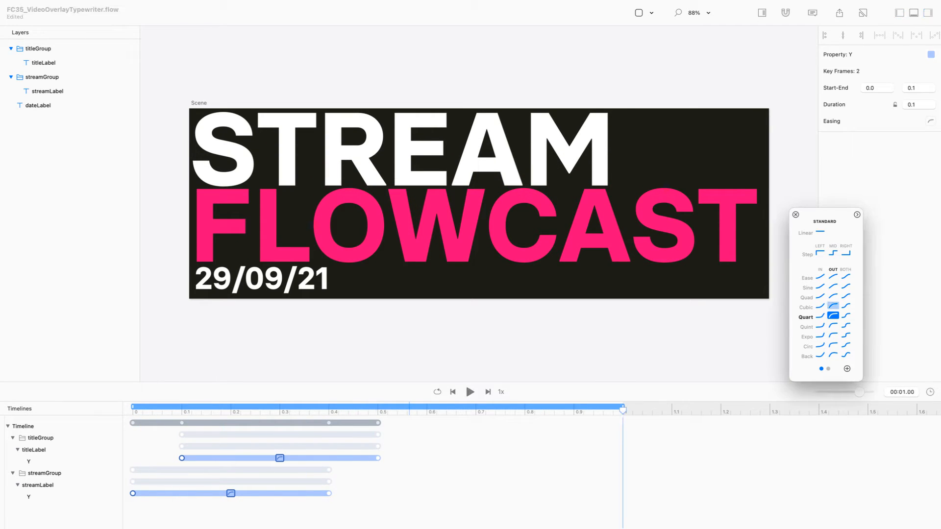
key("space")
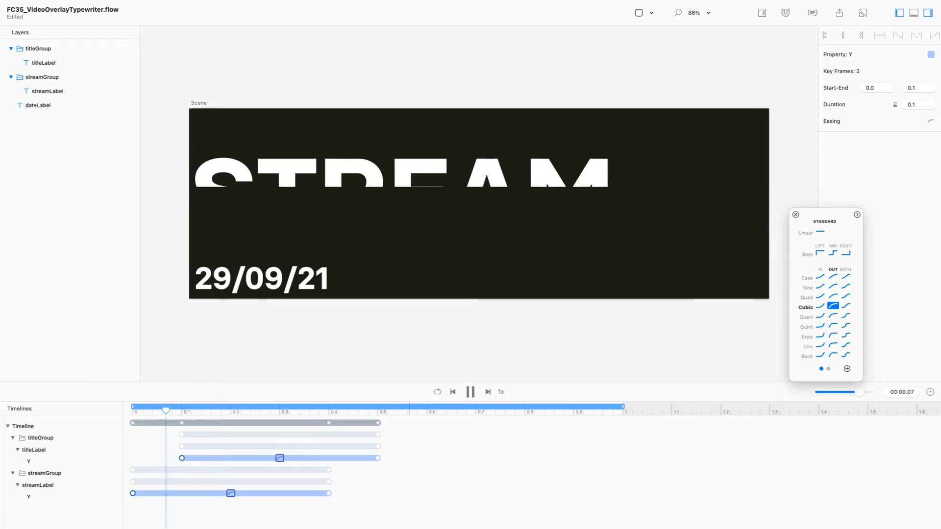
key("space")
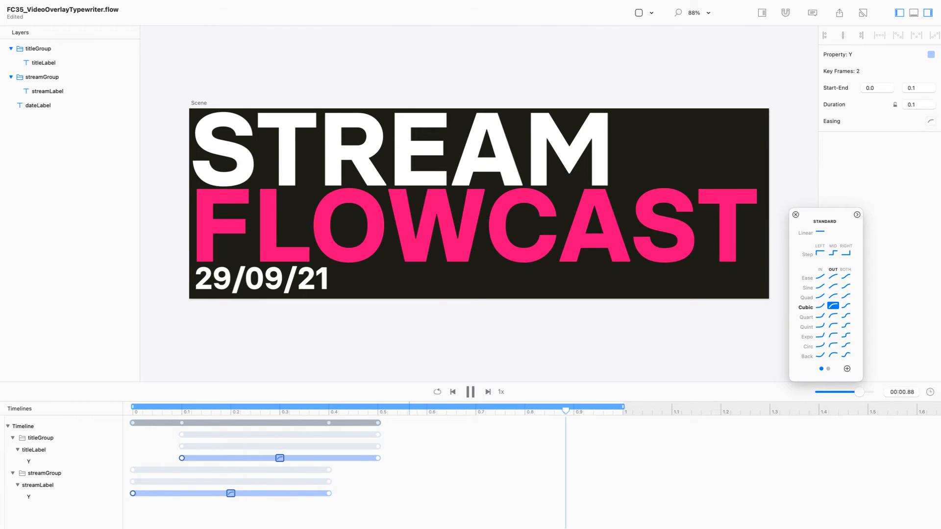
Try Ease Out Quad and Ease Out Expo on both headings' Y animations, previewing each one.
left_click(833, 296)
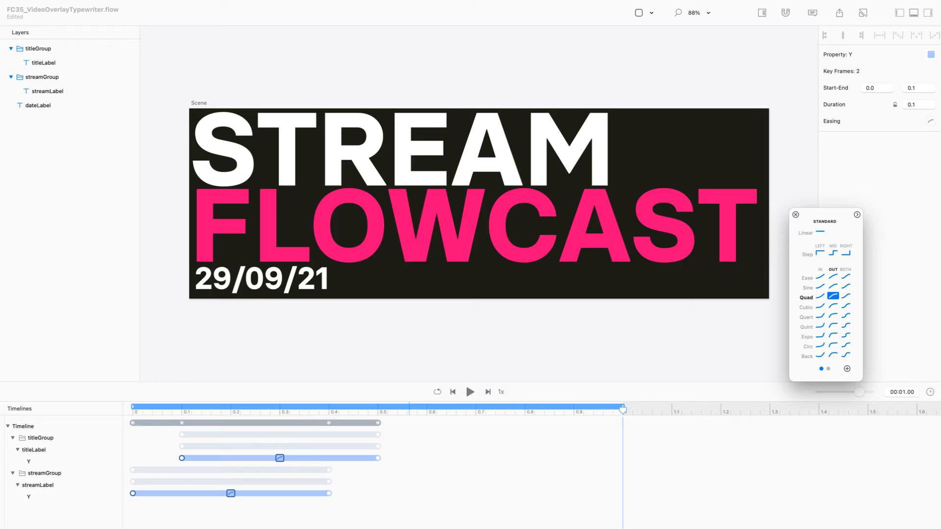
key("space")
key("space")
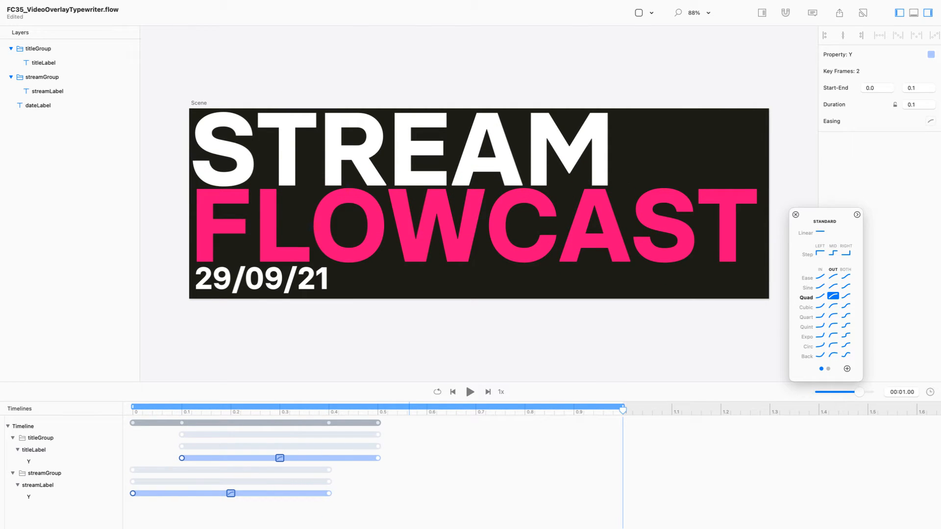
left_click(832, 335)
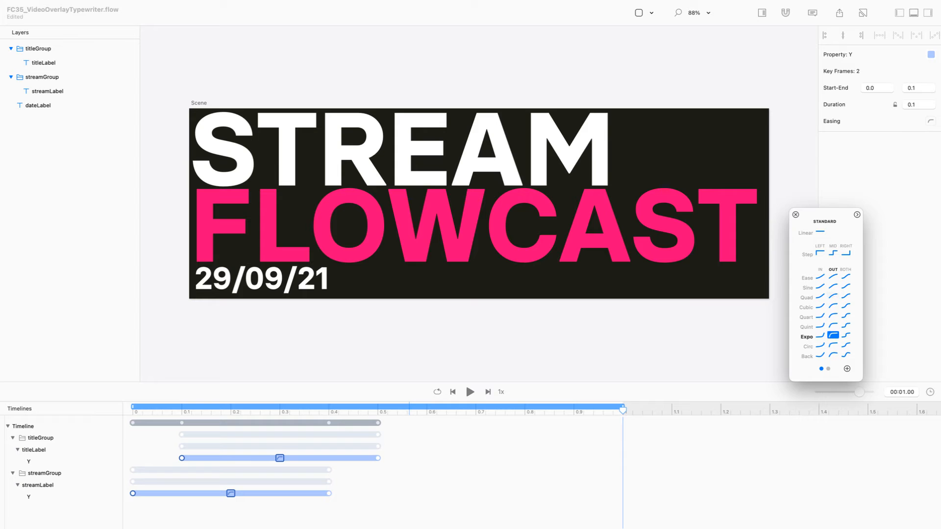
key("space")
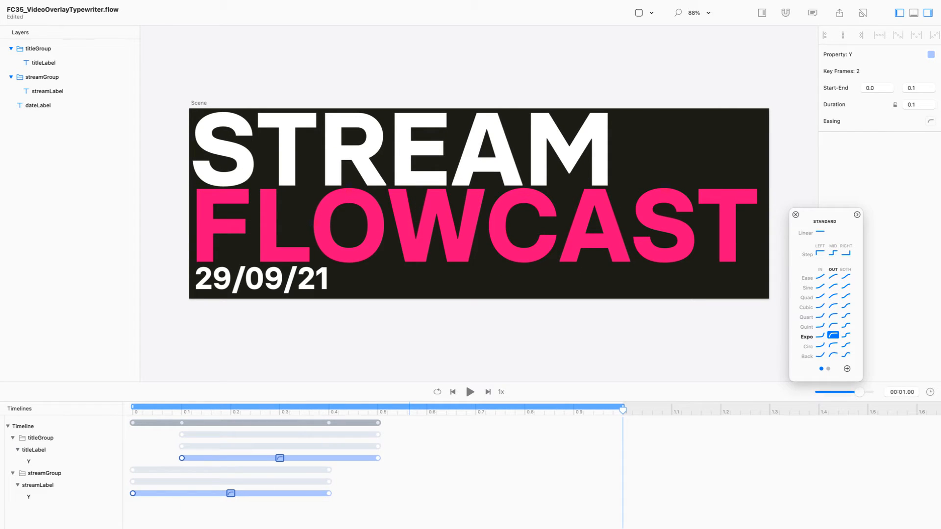
Set both headings' Y animations back to Ease Out Cubic, preview them and close the easing palette.
left_click(833, 306)
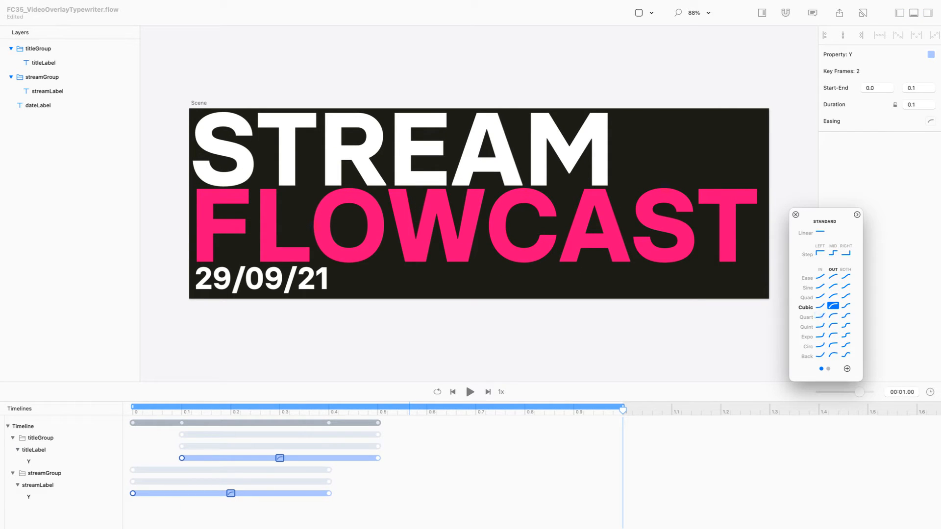
key("space")
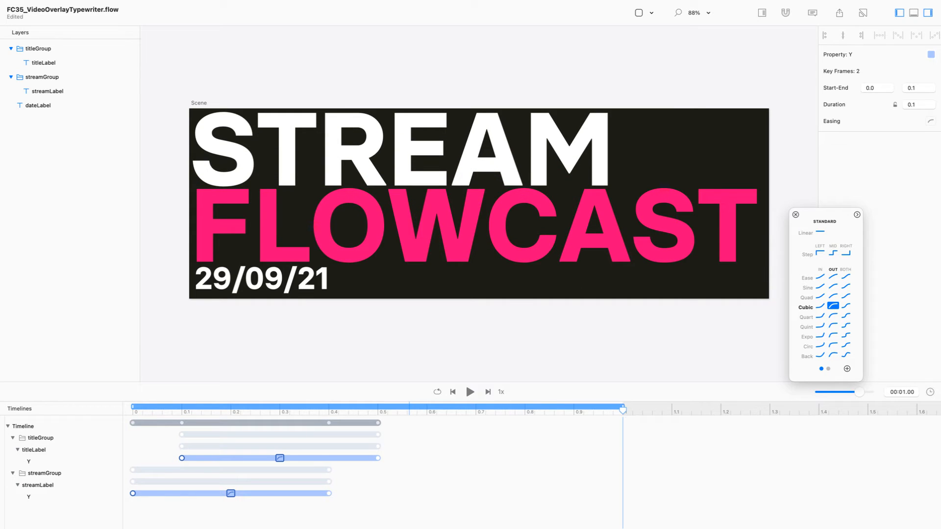
key("Escape")
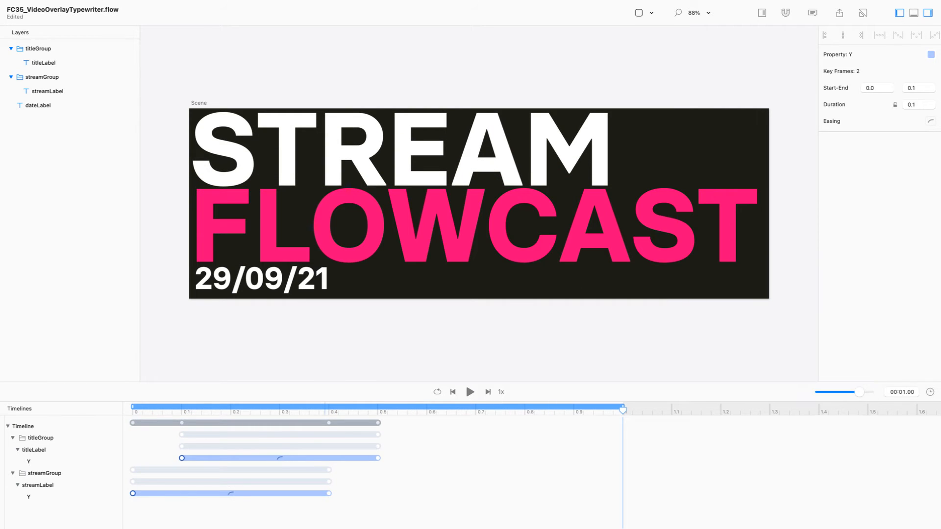
Select the date label on the canvas and scrub the playhead back from 1 s and return it to 1 s.
mouse_move(622, 410)
left_mouse_down()
mouse_move(132, 411)
mouse_move(639, 410)
left_mouse_up()
left_click(265, 277)
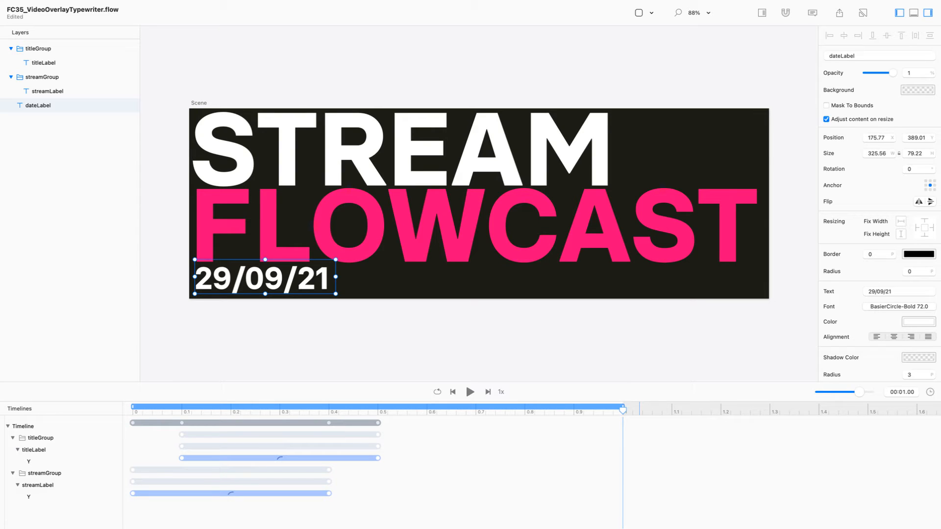
key("super+Tab")
key("super+Tab")
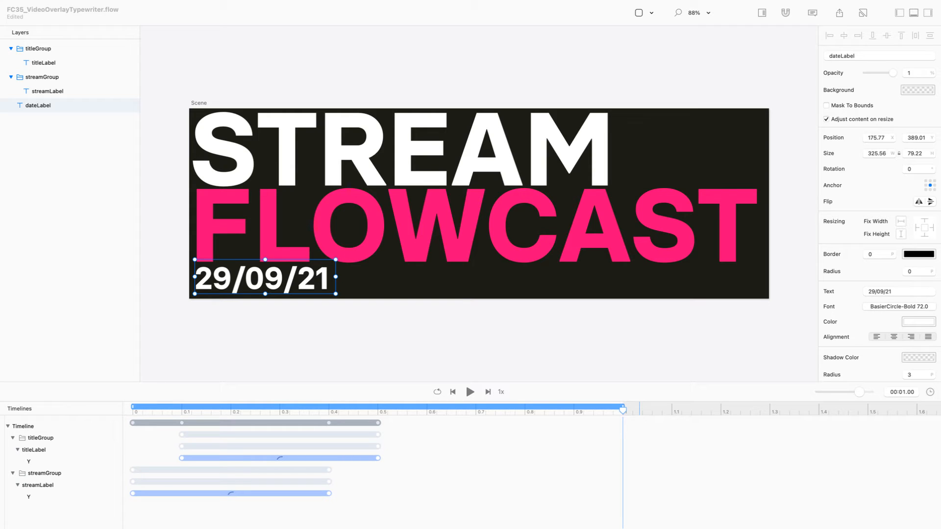
key("super+Tab")
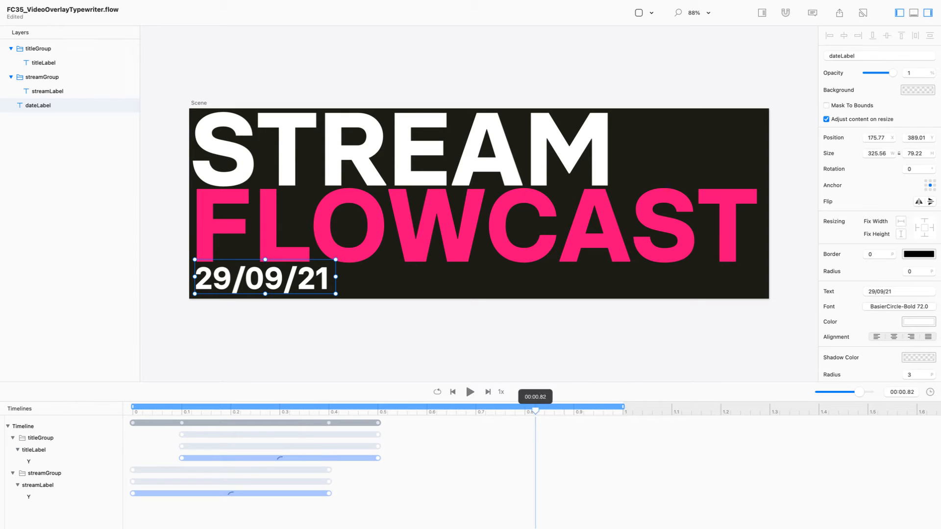
left_click(463, 410)
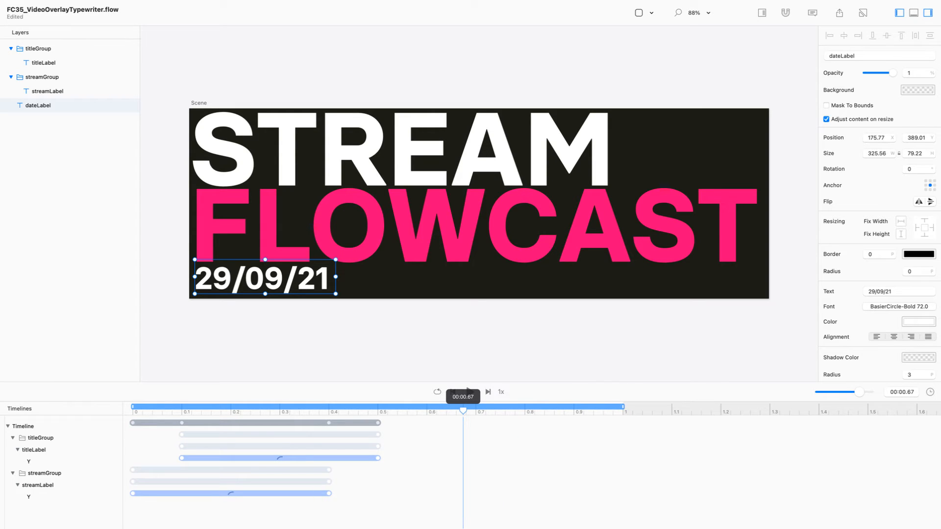
left_click_drag(463, 411, 623, 411)
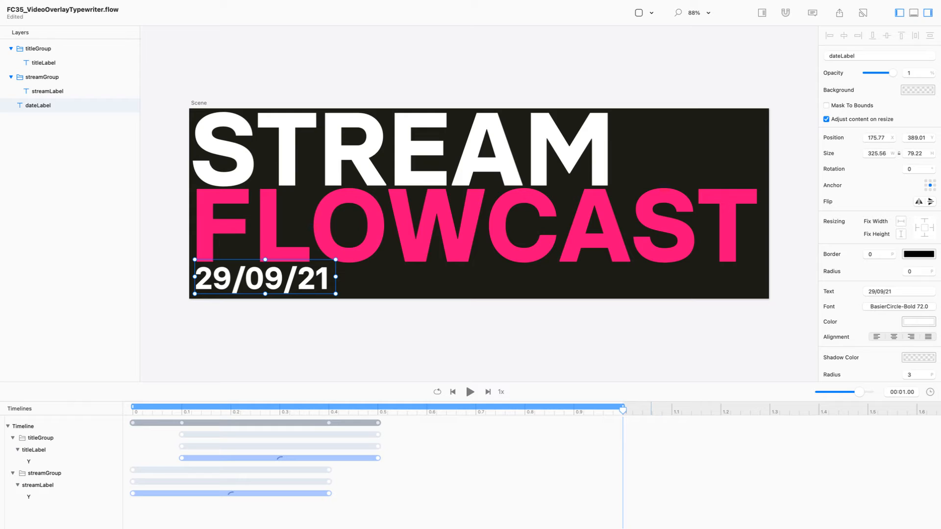
Keyframe dateLabel's text from 29/09/2 at 0.9 s, one character less at each earlier time, to empty at 0.37 s, and delete the String keyframe at 0 s.
left_click_drag(623, 410, 574, 410)
left_click(899, 291)
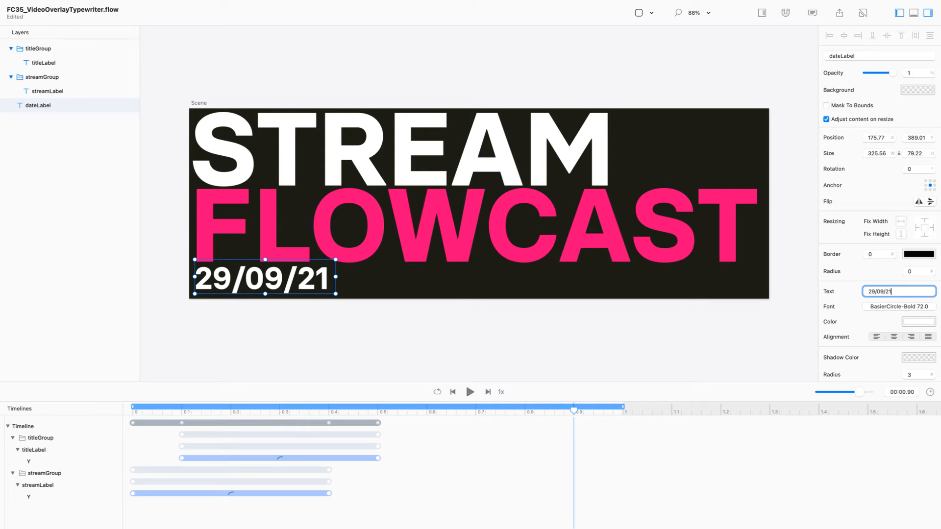
key("BackSpace")
type("\\")
key("BackSpace")
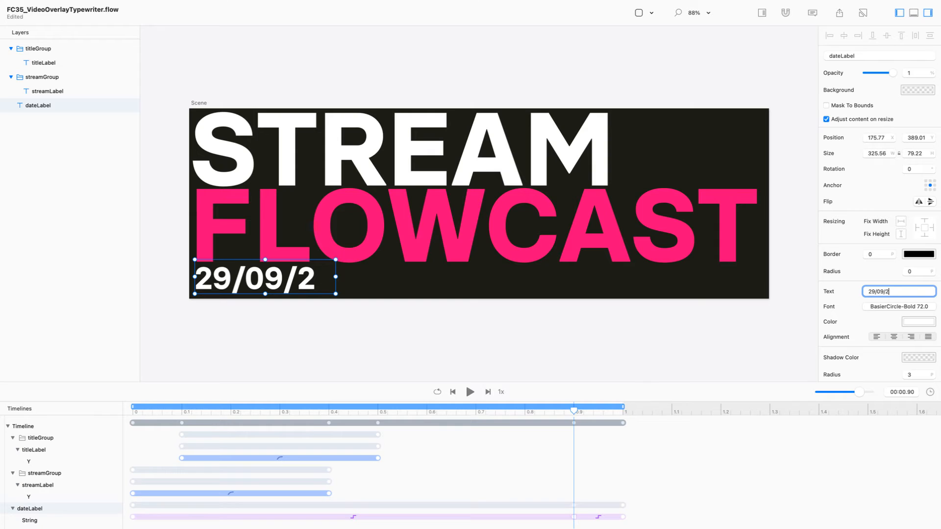
scroll(336, 470, "down", 1)
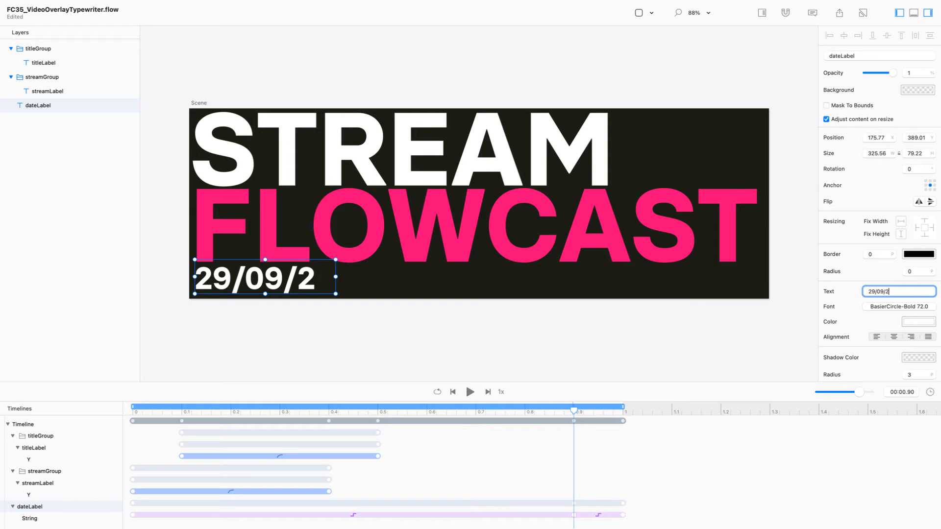
left_click_drag(573, 411, 314, 411)
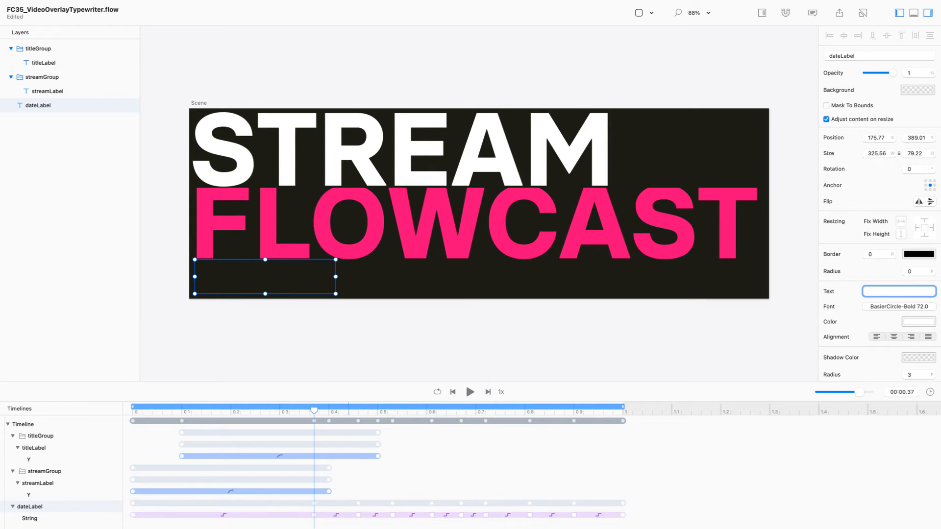
left_click(133, 514)
key("Delete")
Set the duration of dateLabel's remaining String keyframes to 0.32 s and distribute them evenly.
left_click_drag(291, 502, 705, 527)
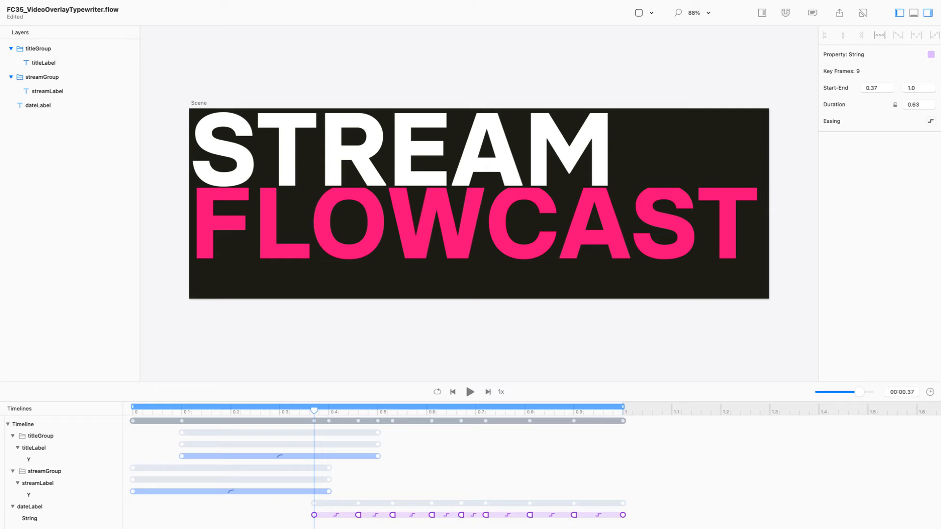
left_click_drag(920, 105, 911, 104)
type("32")
key("Return")
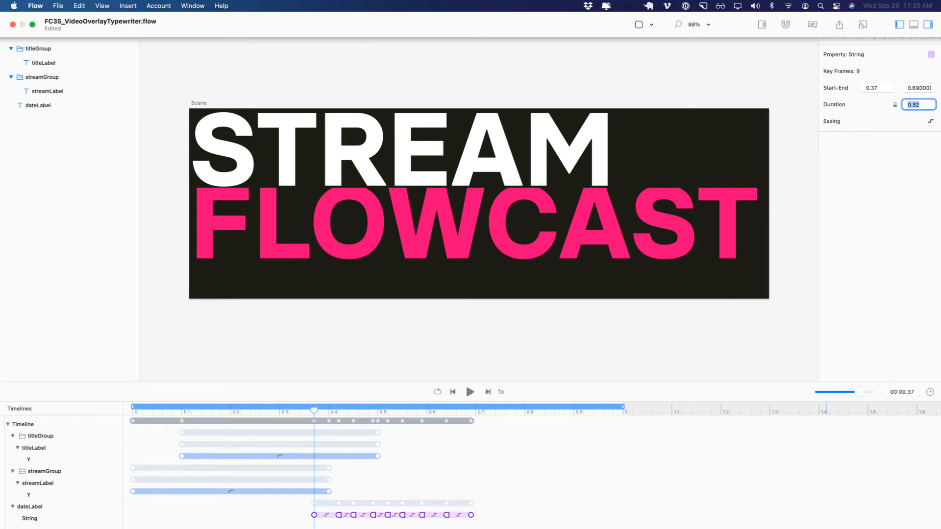
left_click(879, 35)
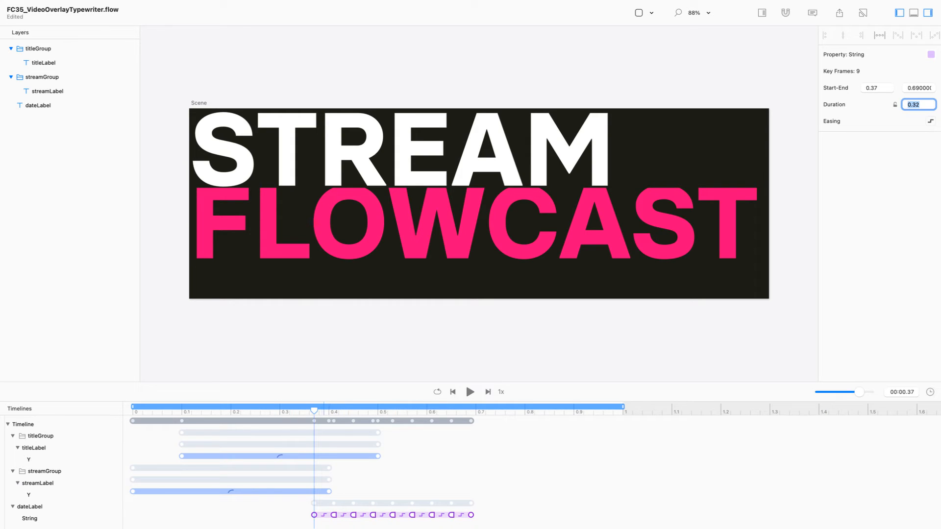
Check the date's String keyframes, shift them to run from 0.4 to 0.72 s, and preview the animation from time 0.
left_click(334, 515)
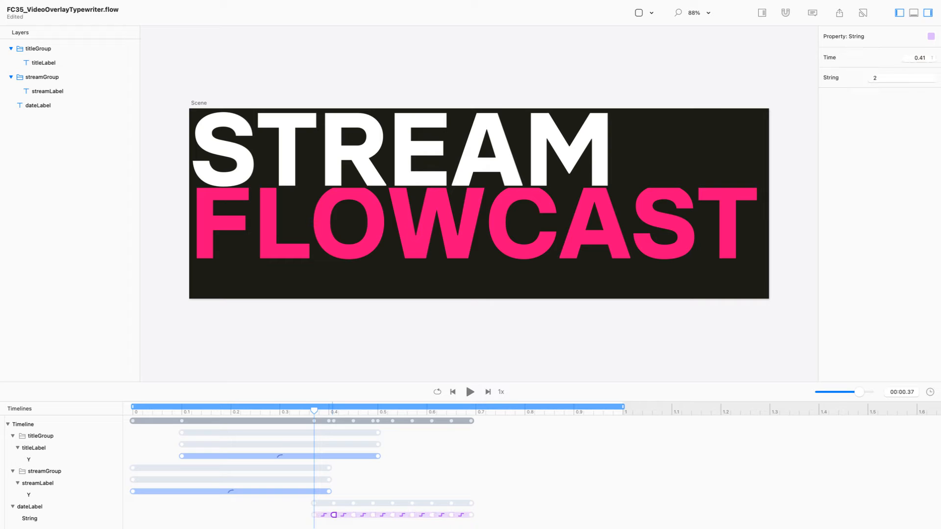
left_click(353, 514)
left_click_drag(521, 501, 329, 515)
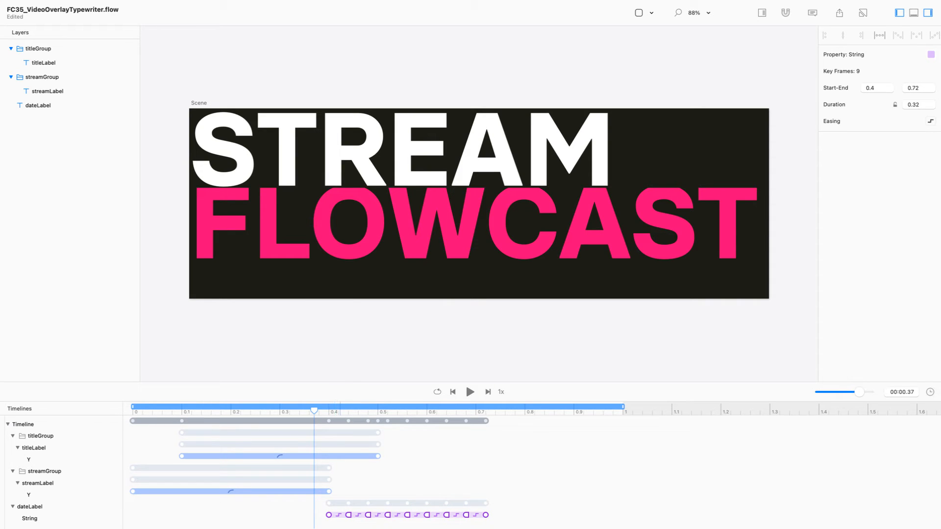
left_click(346, 482)
left_click(328, 515)
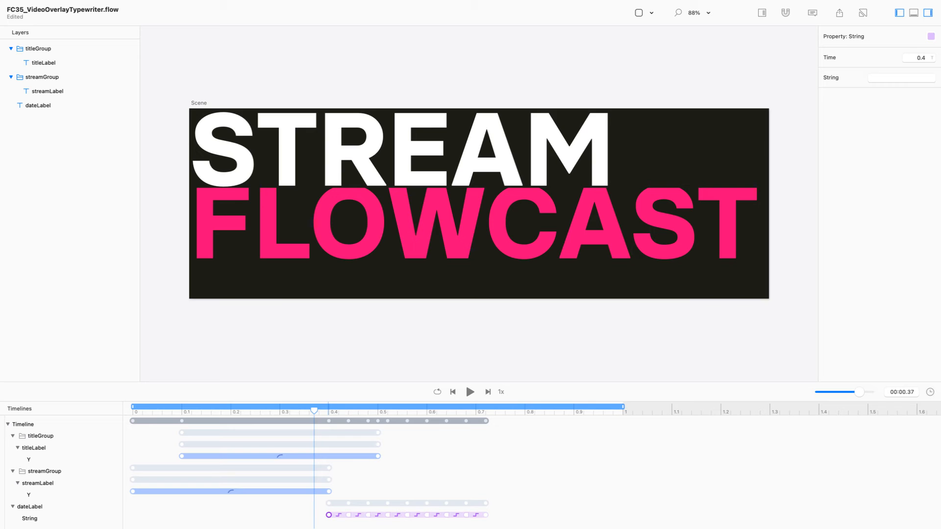
left_click(348, 515)
left_click(368, 515)
left_click_drag(314, 410, 132, 411)
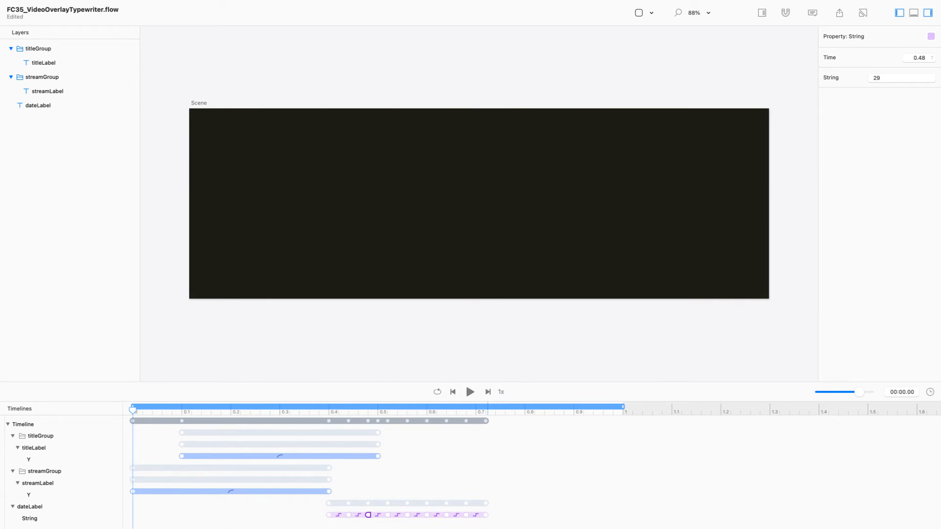
left_click(470, 392)
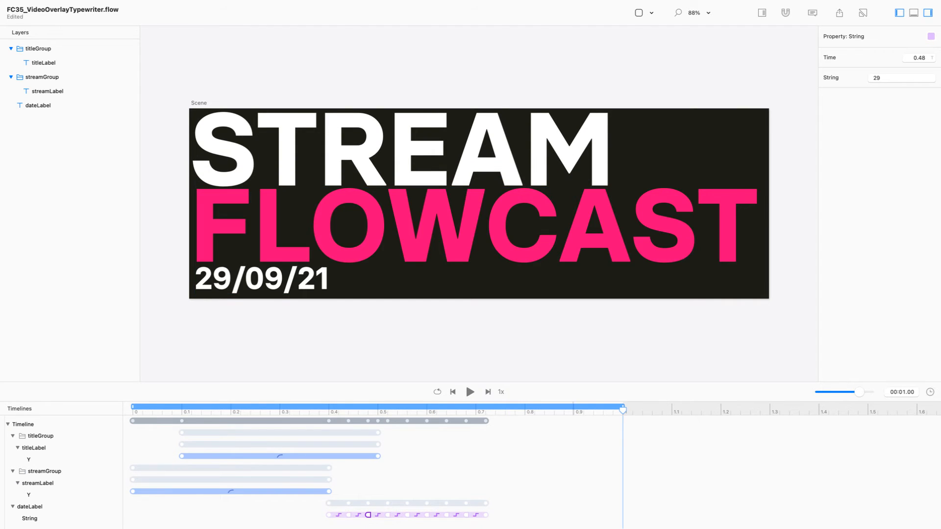
Place the playhead at 0.8 s, reverse dateLabel's String animation, and select all the reversed keyframes for copying.
left_click_drag(623, 410, 500, 411)
left_click_drag(500, 411, 527, 410)
left_click_drag(502, 505, 307, 513)
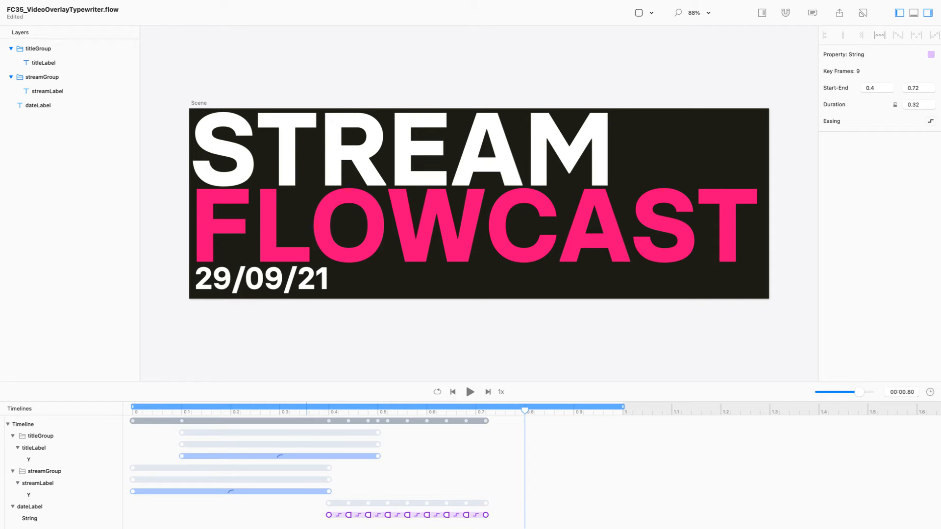
left_click(79, 518)
right_click(79, 518)
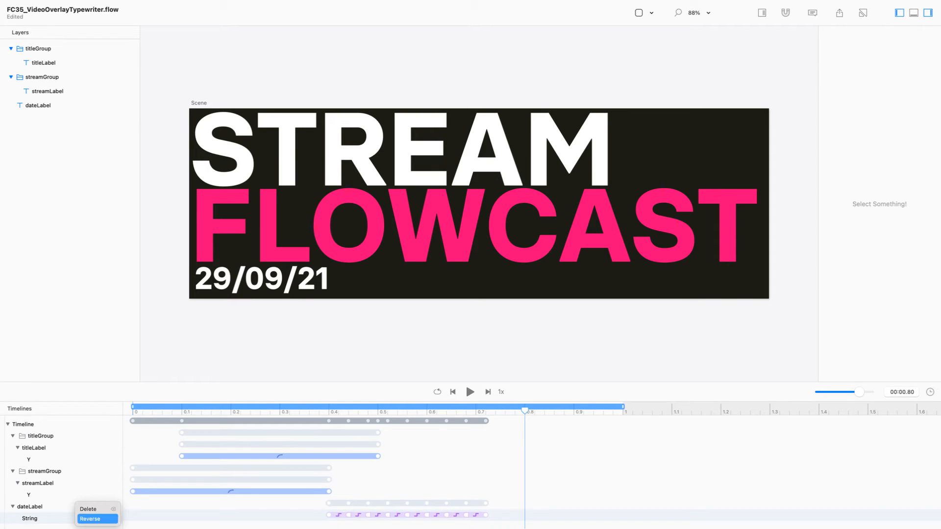
left_click(93, 518)
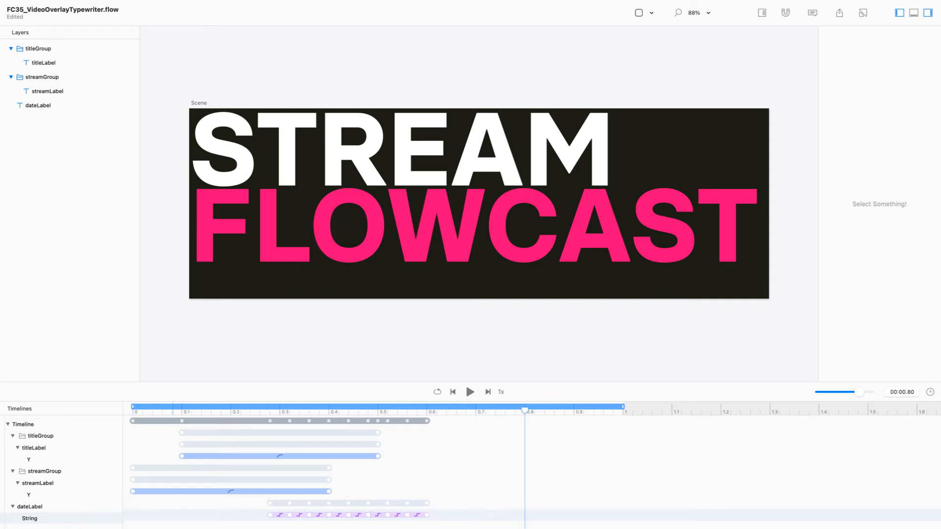
left_click_drag(236, 508, 453, 525)
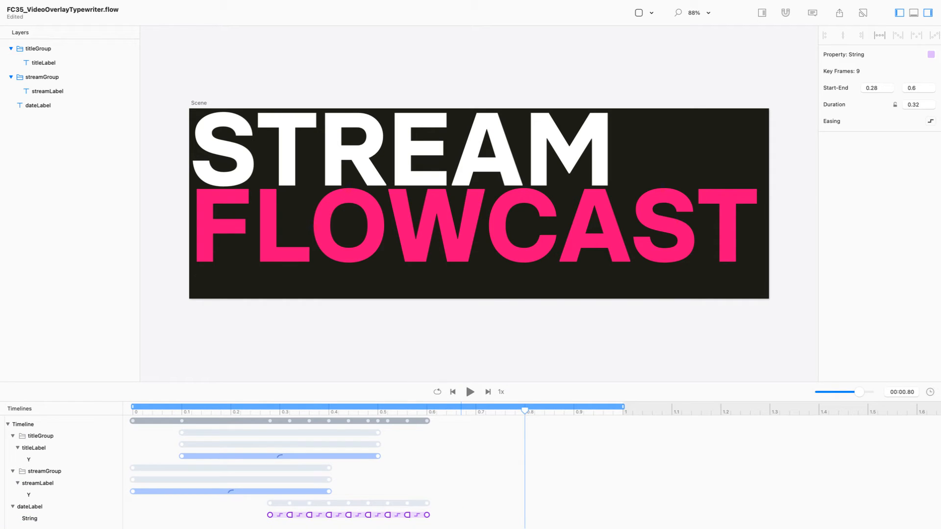
Reverse dateLabel's String animation back to its typing order and paste the reversed keyframes at 0.8 s.
left_click(78, 518)
right_click(78, 518)
left_click(93, 519)
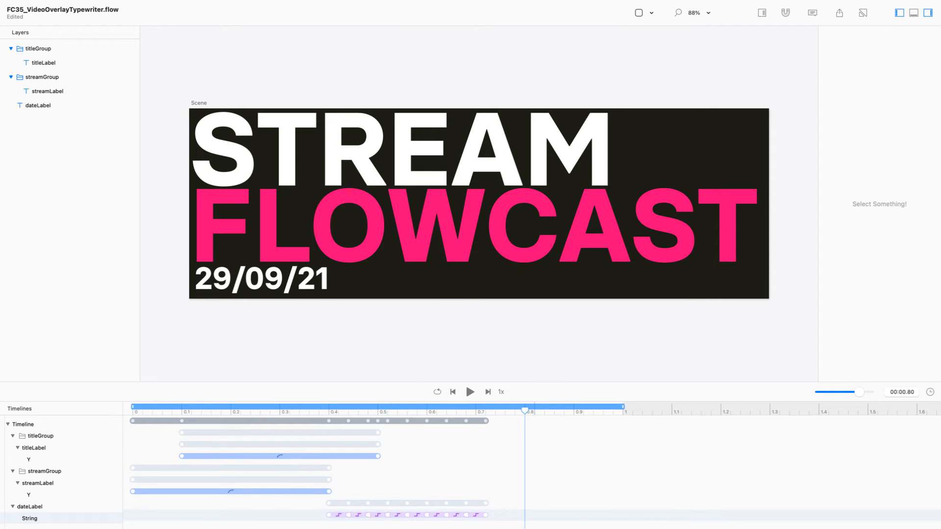
key("super+v")
Move the playhead frame by frame through the pasted date keyframes up to 1.12 s, and return it to 0.8 s.
key("Left")
key("Left")
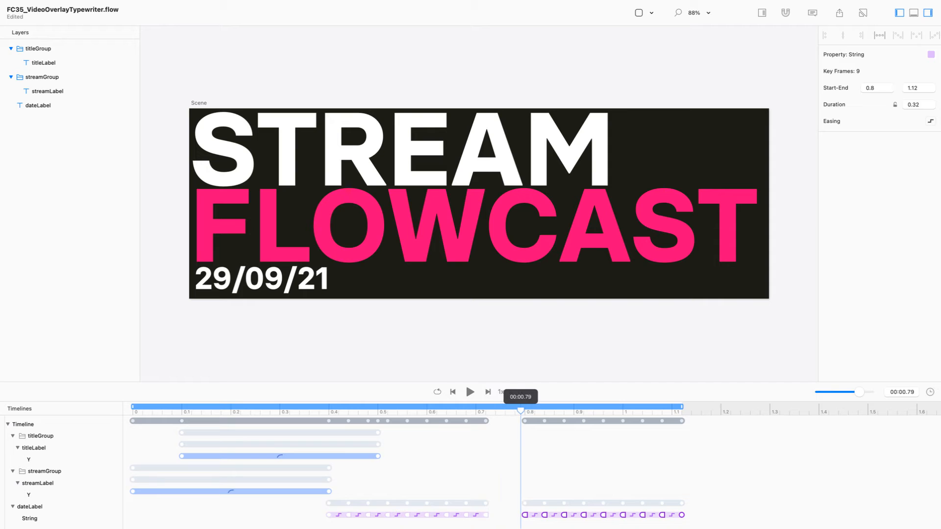
key("Right")
key("Right")
key("Right")
key("Right")
key("Right")
key("Right")
key("Right")
key("Right")
key("Right")
key("Right")
key("Right")
key("Right")
key("Right")
key("Right")
key("Right")
key("Right")
key("Right")
key("Right")
key("Right")
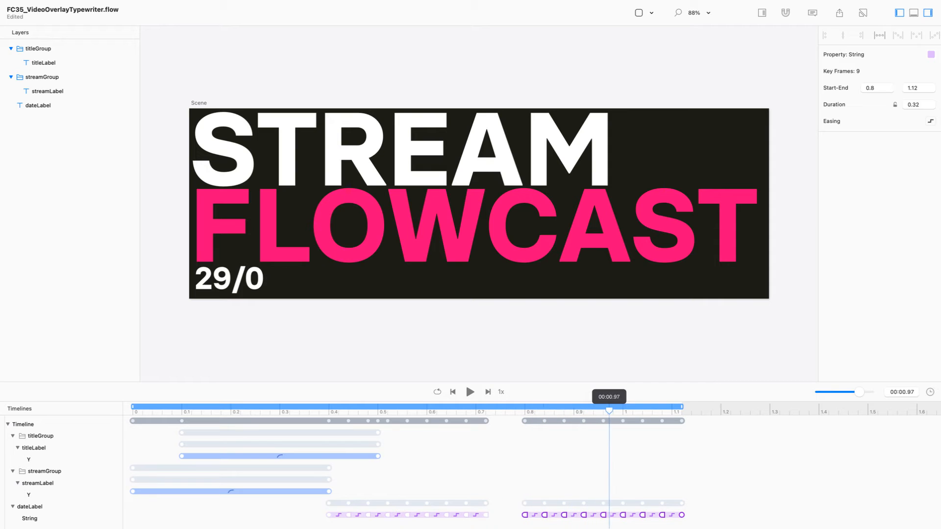
key("Right")
key("Right")
key("Right")
key("Right")
key("Right")
key("Right")
key("Right")
key("Right")
key("Right")
key("Right")
key("Right")
key("Right")
key("Right")
key("Right")
key("Right")
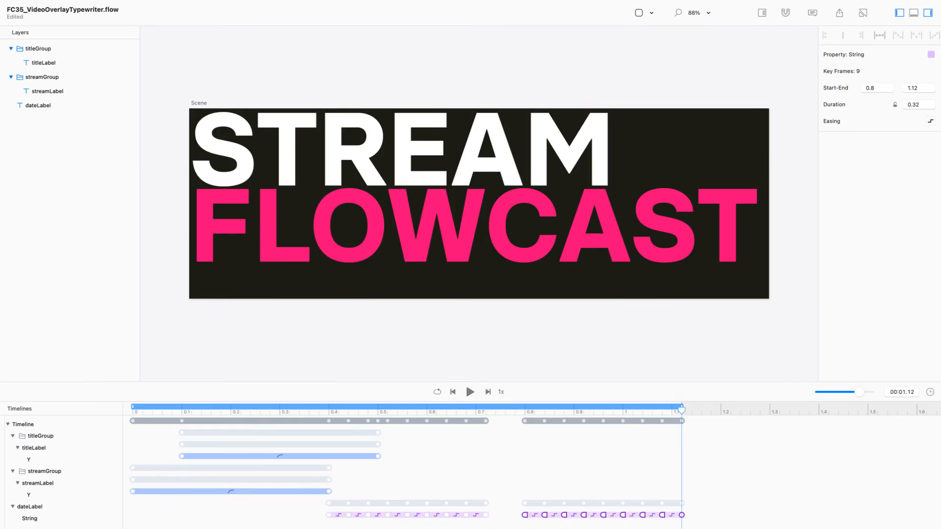
mouse_move(682, 411)
left_mouse_down()
mouse_move(274, 411)
mouse_move(682, 411)
left_mouse_up()
left_click_drag(681, 411, 525, 410)
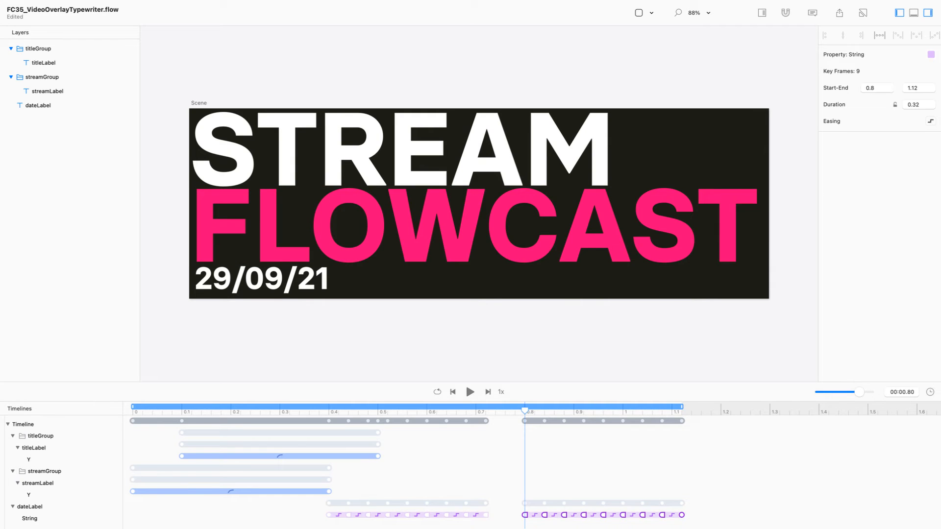
At 1.08 s, shorten titleLabel's text to FLOWCAS.
left_click_drag(525, 411, 662, 411)
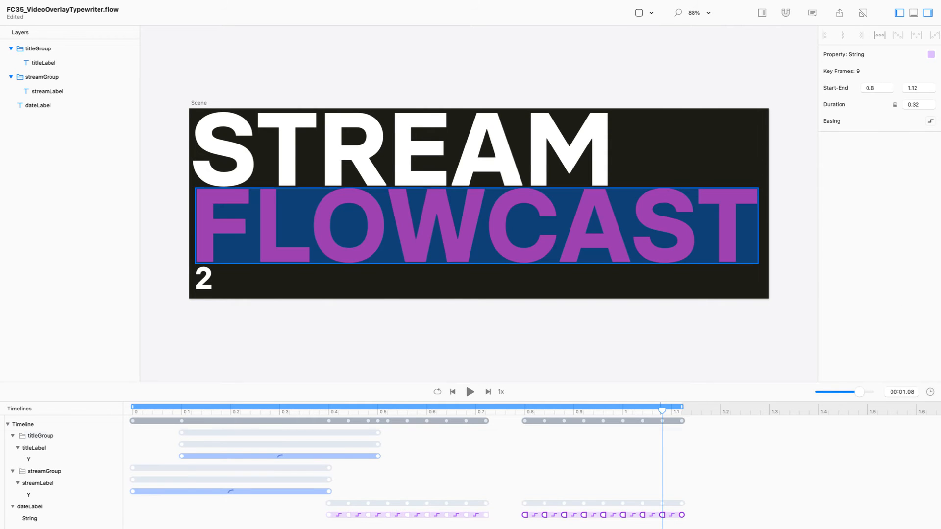
double_click(490, 225)
left_click(906, 291)
key("BackSpace")
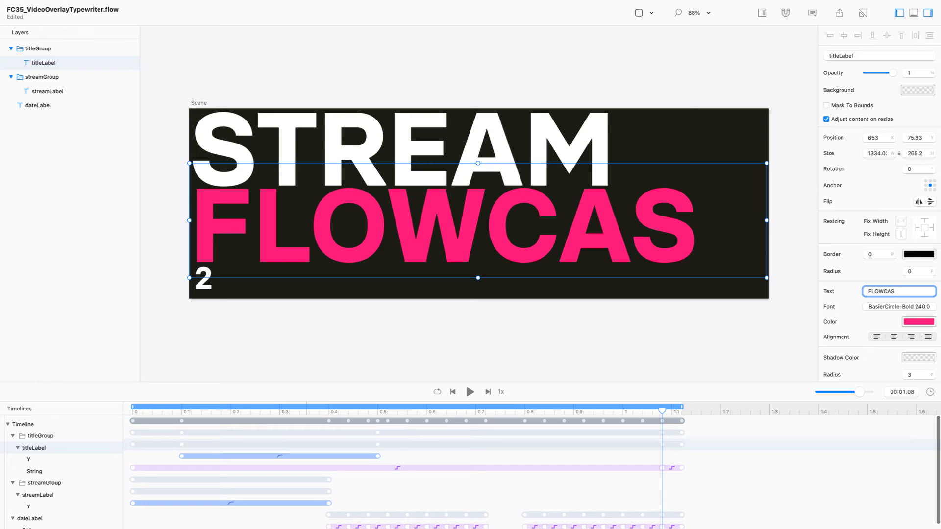
Remove titleLabel's remaining letters one by one at earlier playhead times, from FLOWCA at 1.06 s to empty text at 0.81 s.
scroll(572, 471, "down", 1)
mouse_move(662, 411)
left_mouse_down()
mouse_move(639, 411)
mouse_move(652, 411)
left_mouse_up()
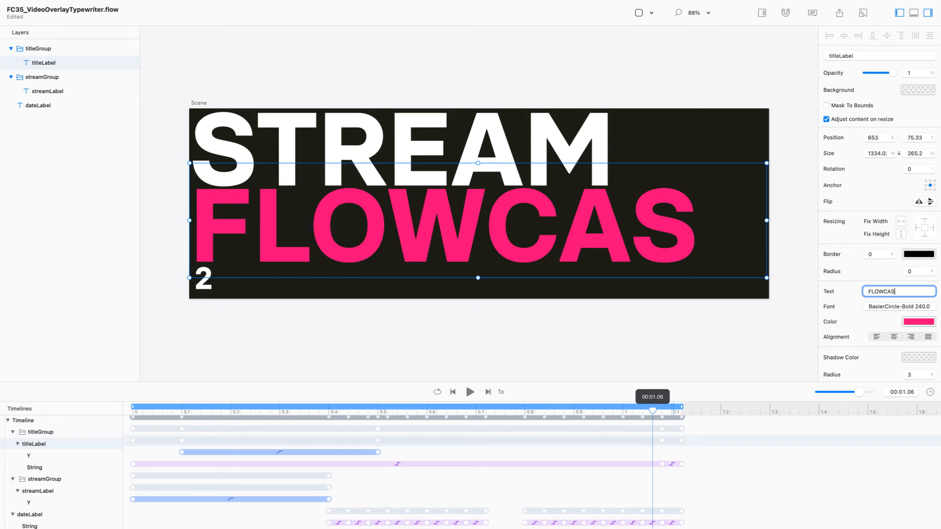
key("BackSpace")
left_click_drag(652, 411, 531, 411)
key("BackSpace")
key("BackSpace")
key("BackSpace")
key("BackSpace")
key("BackSpace")
key("BackSpace")
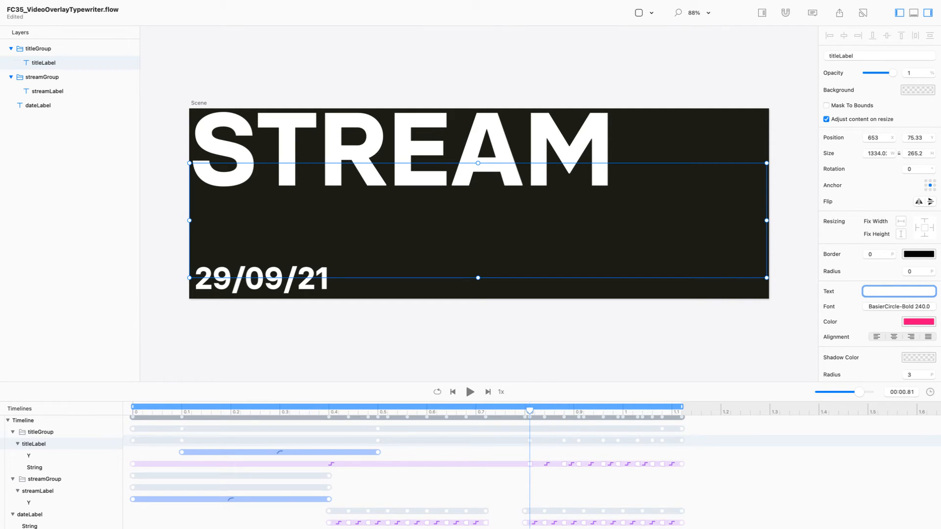
Delete titleLabel's String keyframe at 0 s and distribute the remaining ones evenly from 0.8 to 1.12 s.
left_click(133, 464)
key("BackSpace")
left_click_drag(510, 452, 532, 528)
left_click(825, 35)
left_click_drag(696, 448, 457, 491)
left_click(879, 36)
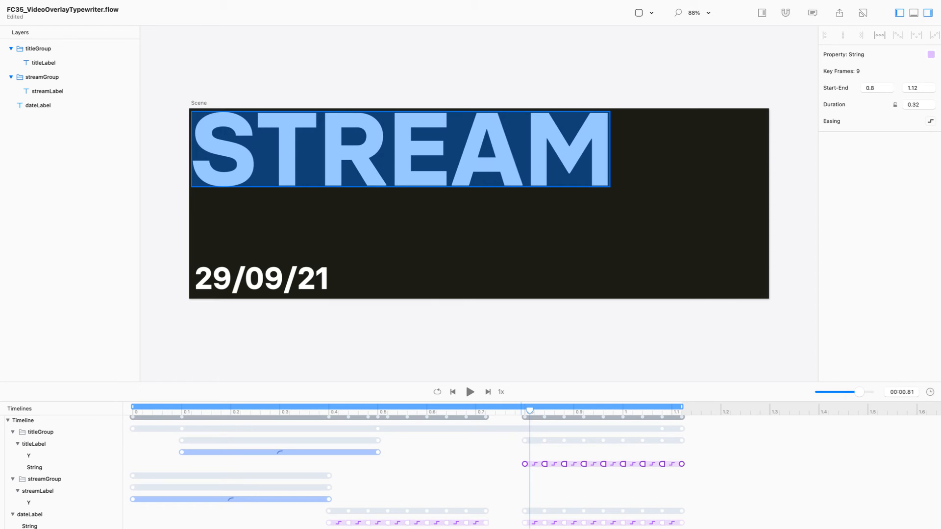
At 1.08 s, shorten streamLabel's text to STREA.
left_click(42, 77)
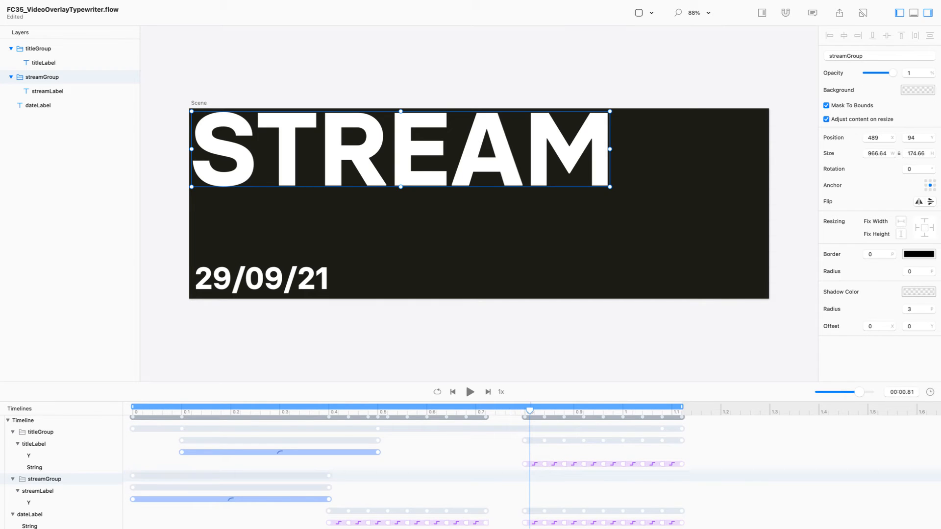
left_click_drag(530, 411, 682, 411)
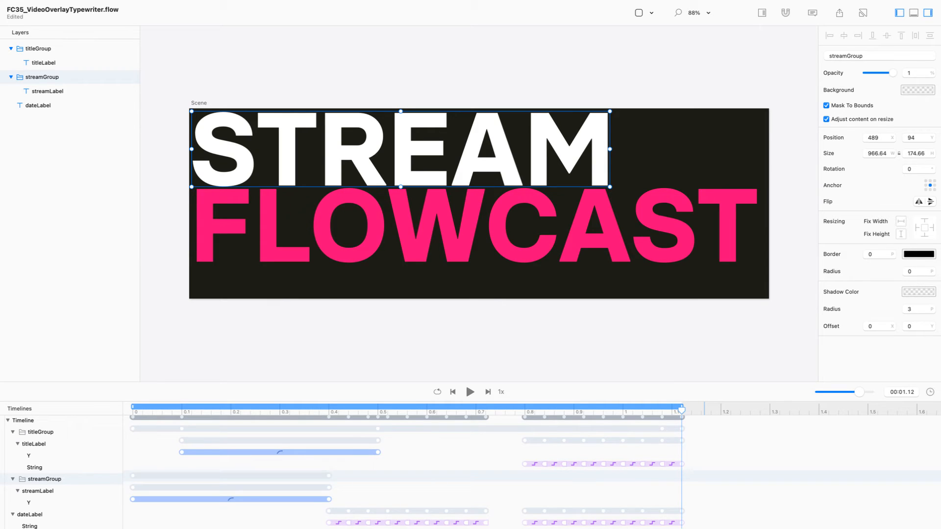
left_click(47, 92)
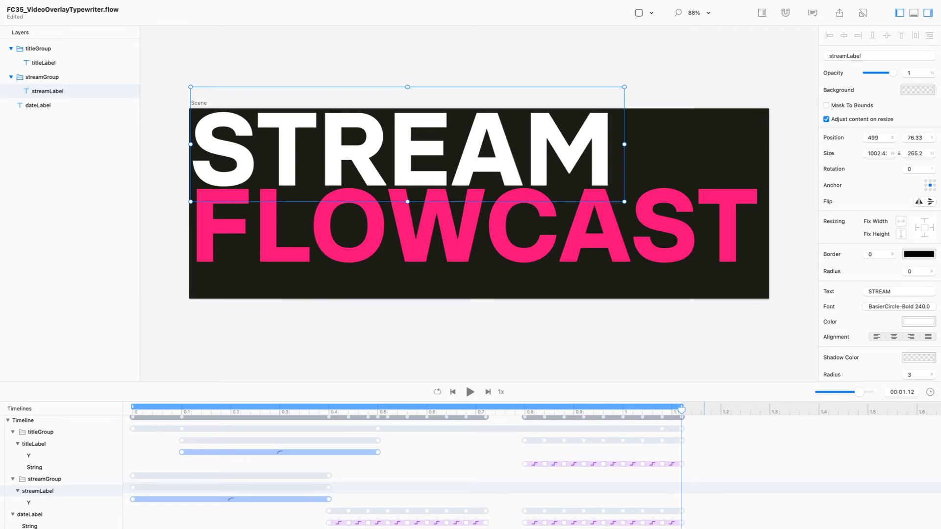
left_click_drag(682, 411, 662, 411)
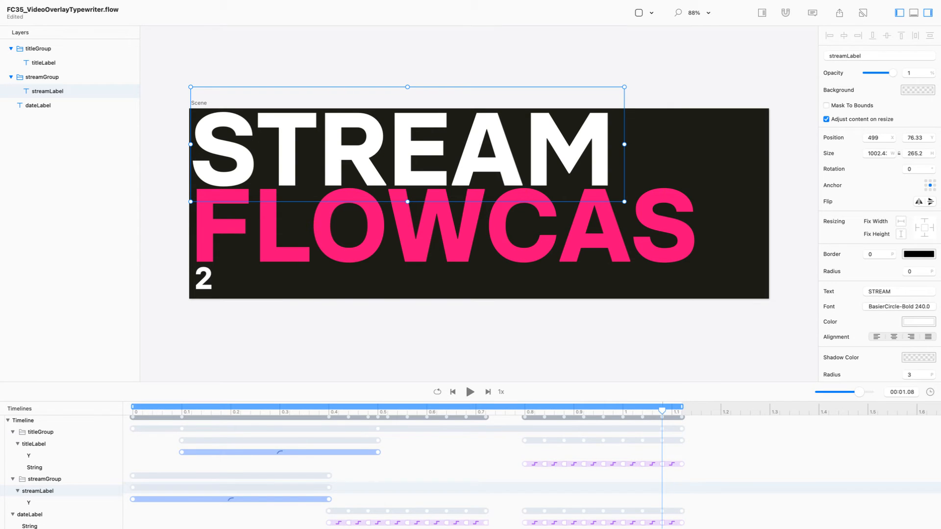
left_click(900, 291)
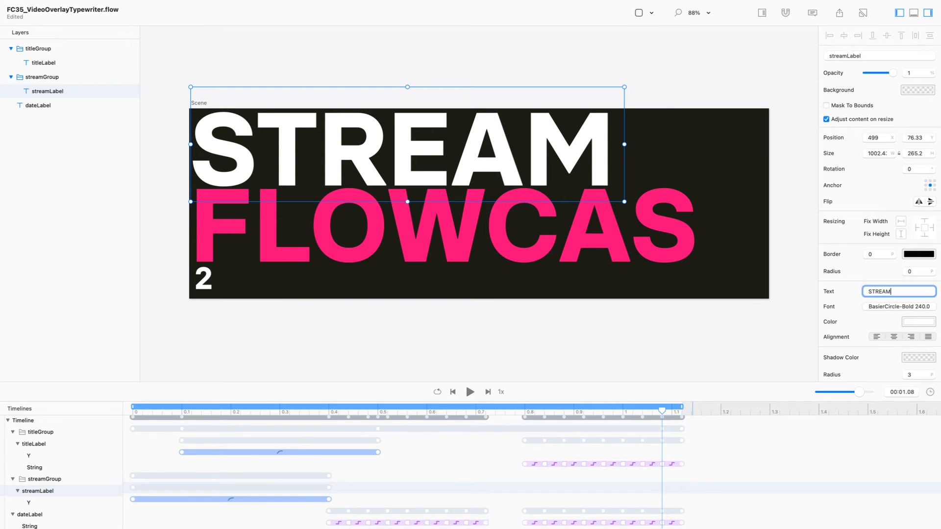
key("BackSpace")
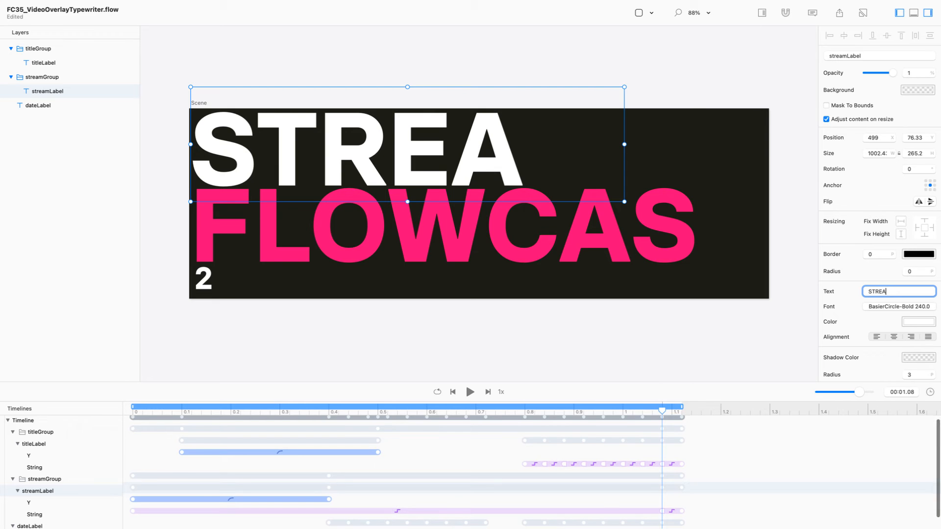
Remove streamLabel's remaining letters one by one at earlier playhead times, reaching empty text at 0.90 s.
left_click_drag(662, 411, 574, 411)
key("BackSpace")
key("BackSpace")
key("BackSpace")
key("BackSpace")
key("BackSpace")
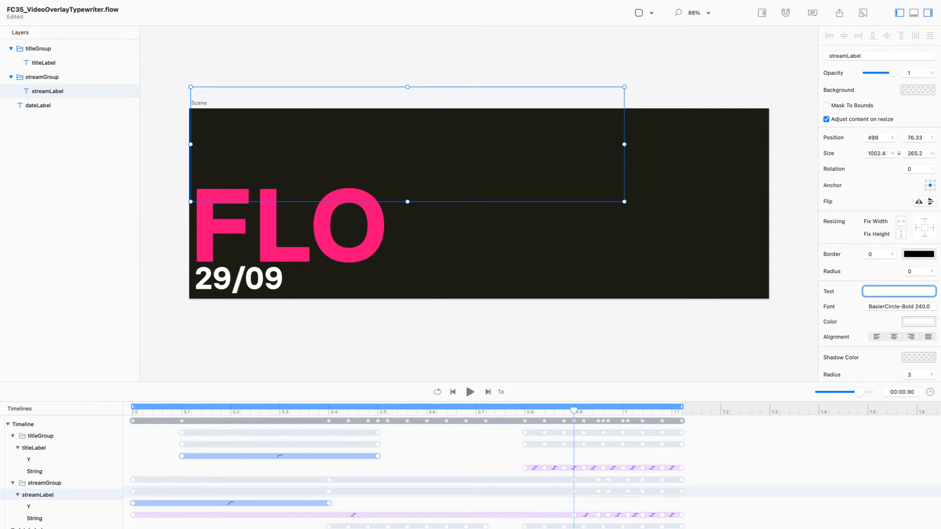
Delete streamLabel's String keyframe at 0 s and distribute the remaining ones evenly from 0.88 to 1.12 s.
scroll(470, 473, "down", 1)
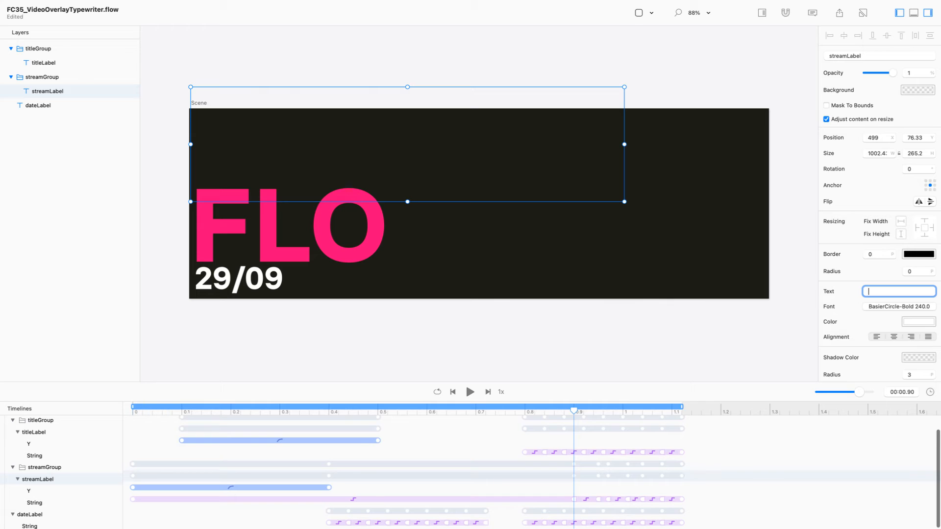
left_click(132, 500)
key("Delete")
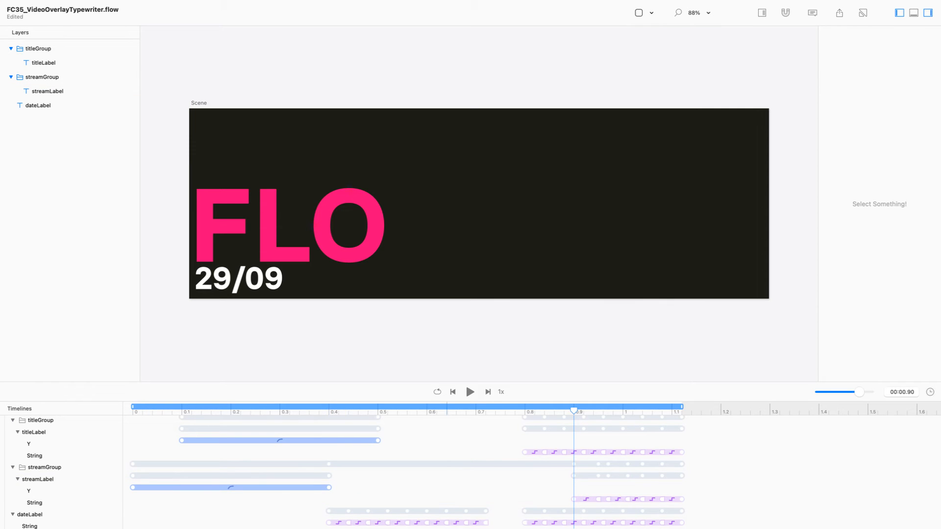
left_click_drag(556, 491, 574, 526)
left_click(825, 35)
left_click_drag(707, 485, 544, 503)
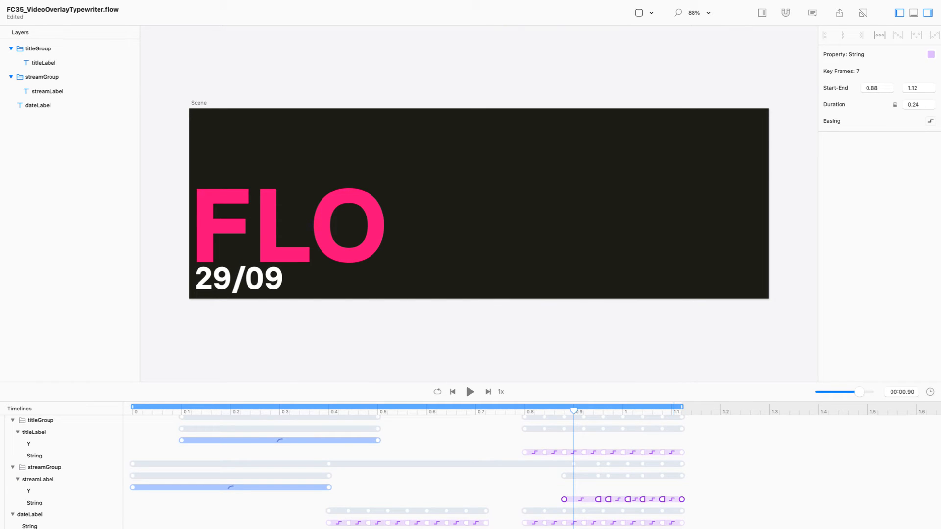
left_click(879, 35)
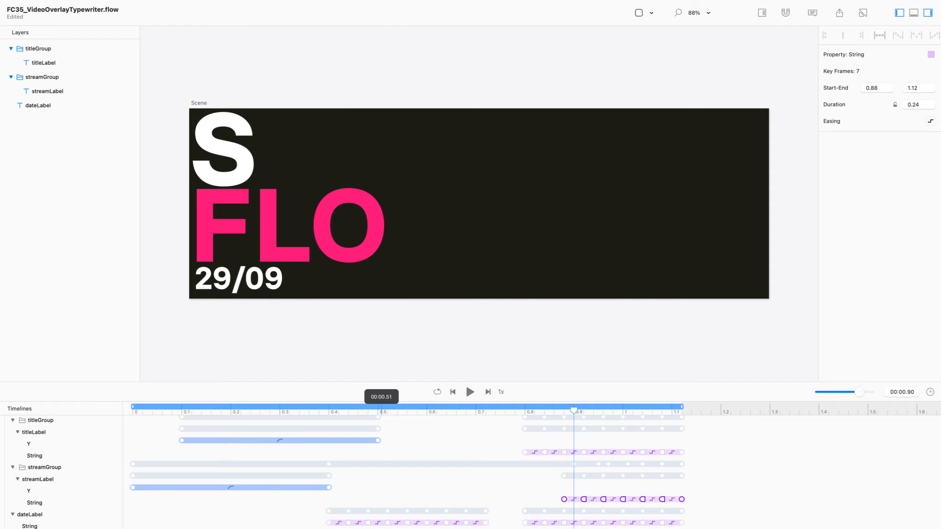
Play back the animation and scrub to 1.12 s to check the order in which the heading letters change.
left_click(274, 410)
key("space")
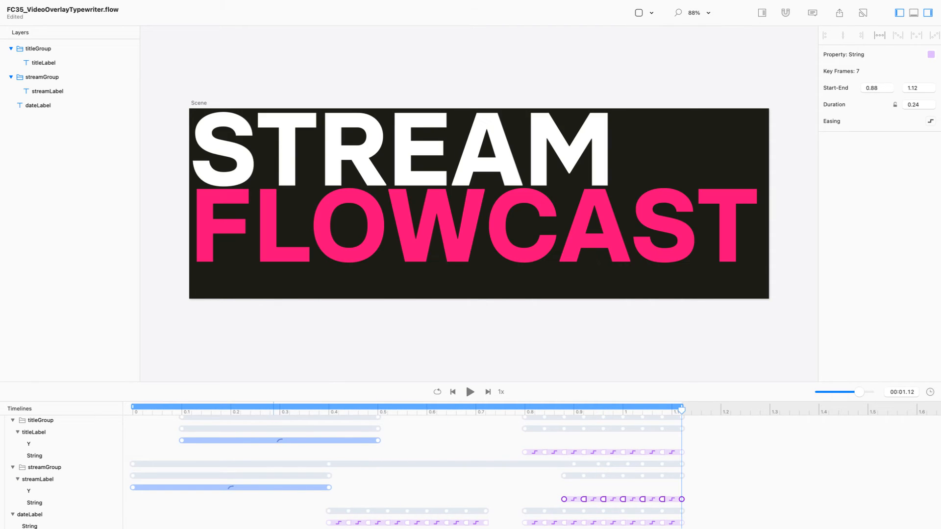
left_click_drag(519, 409, 682, 409)
Reverse titleLabel's String animation.
left_click_drag(705, 445, 482, 458)
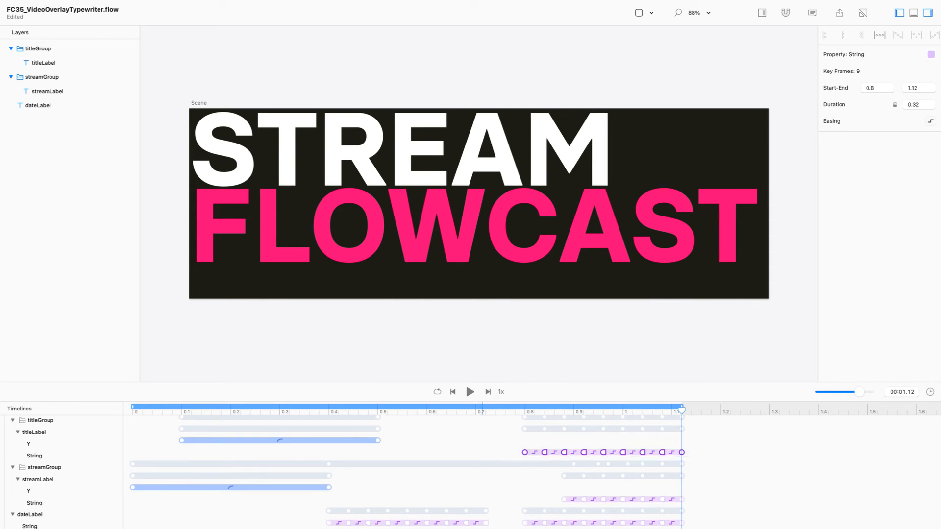
right_click(56, 453)
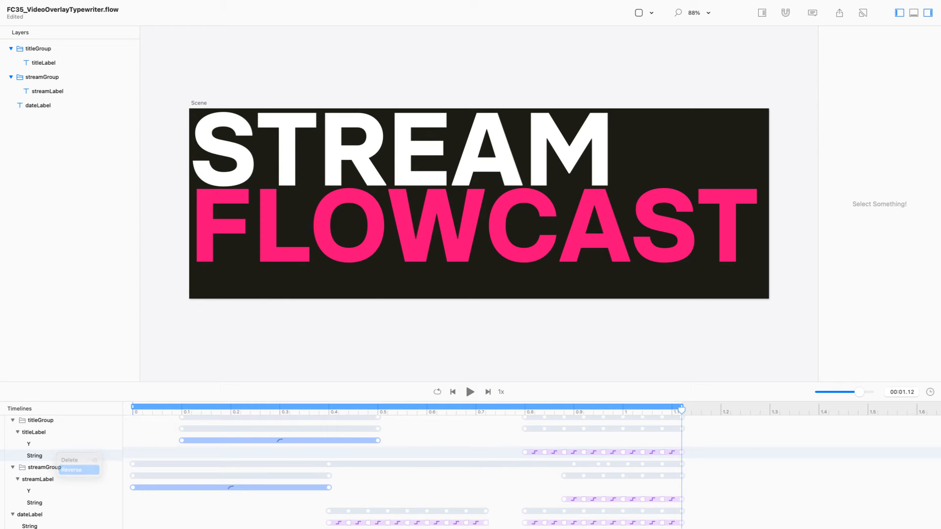
left_click(71, 469)
Lock the duration of titleLabel's String keyframes and shift them to run from 0.8 to 1.12 s.
left_click_drag(297, 447, 129, 458)
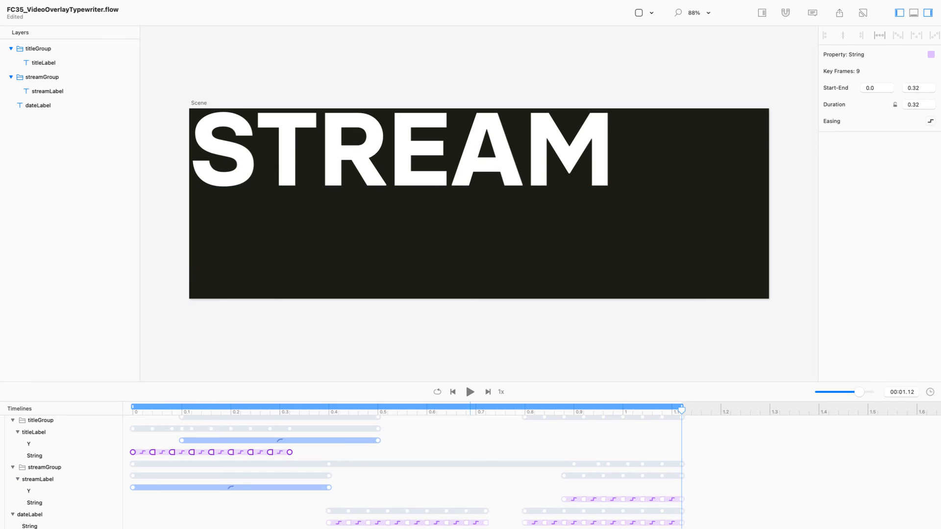
left_click(895, 104)
left_click(917, 88)
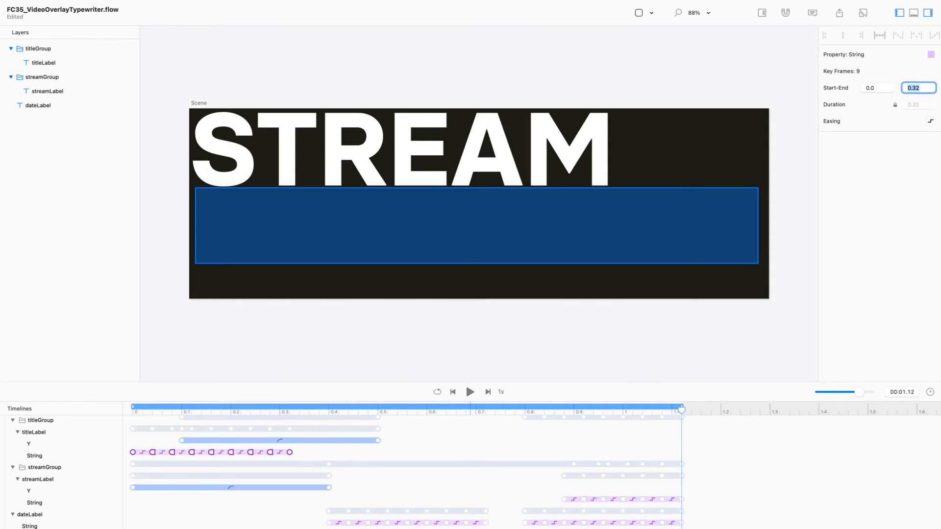
type("1.1")
key("Return")
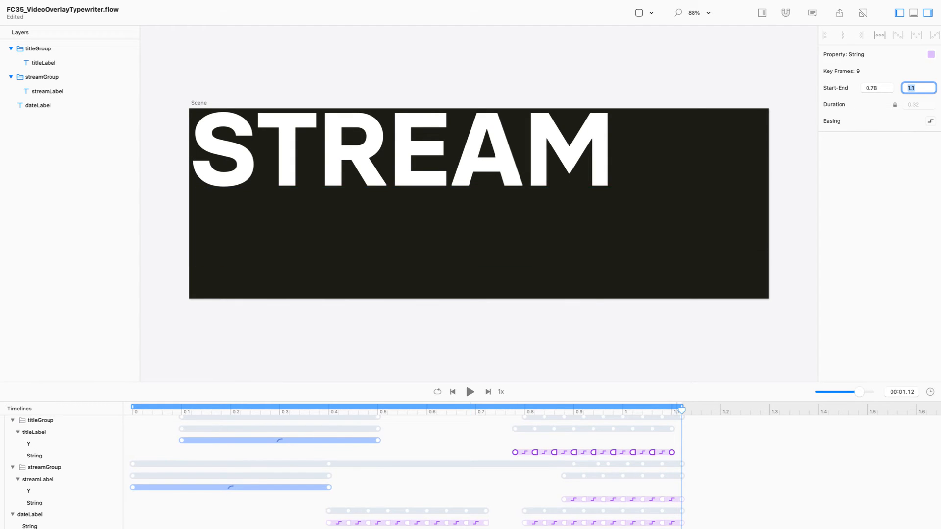
left_click_drag(672, 452, 682, 452)
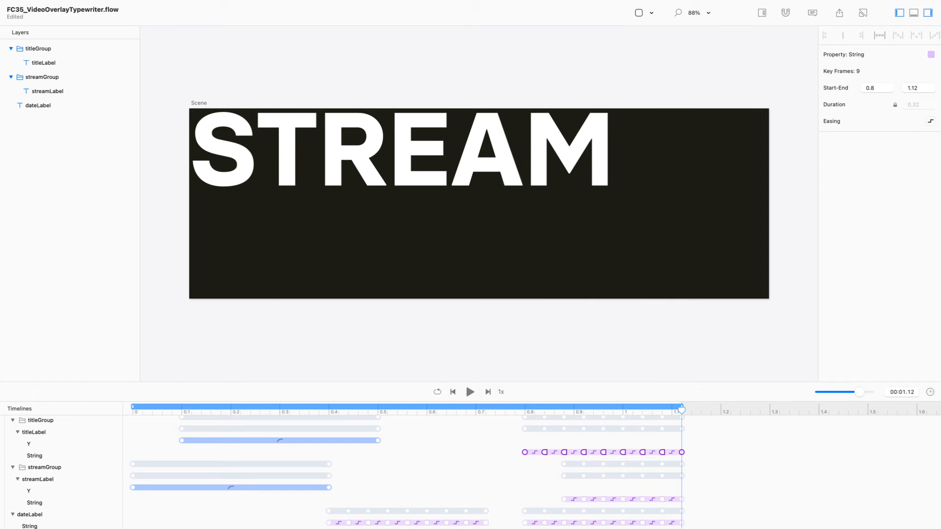
Reverse streamLabel's String animation and set the end time of its keyframes to 1.12 s.
left_click_drag(731, 488, 514, 506)
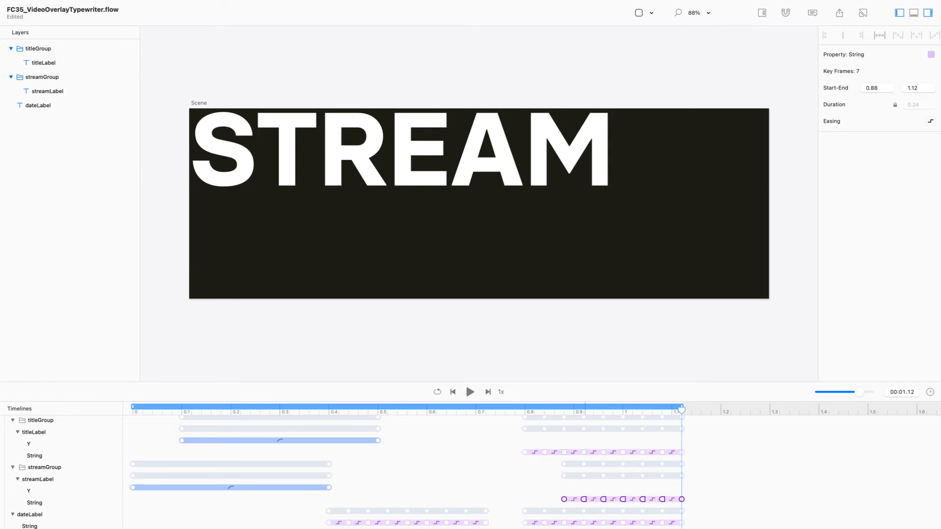
right_click(71, 500)
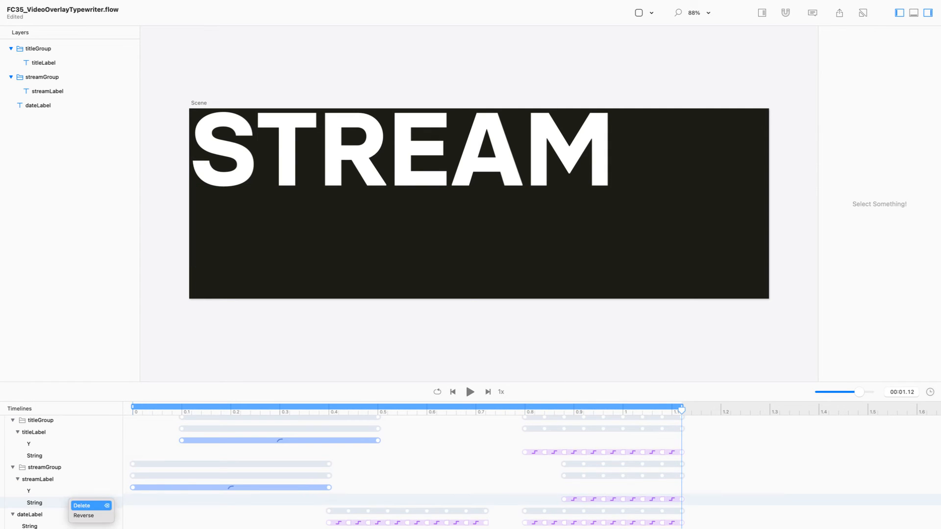
left_click(91, 513)
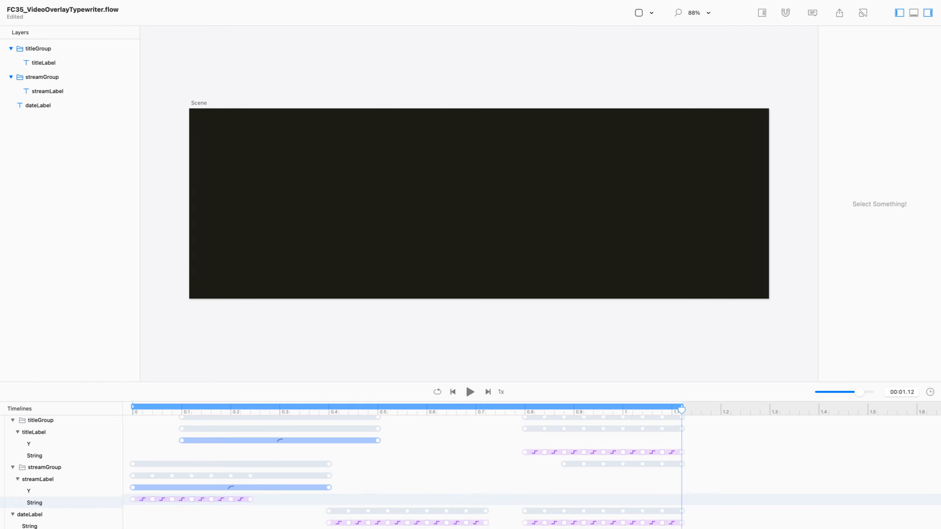
left_click_drag(127, 493, 273, 514)
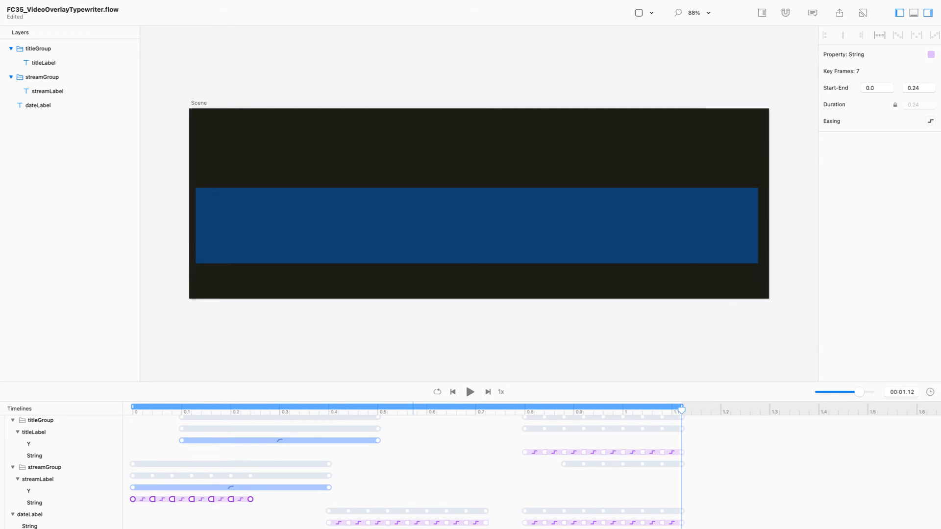
double_click(913, 88)
type("1.12")
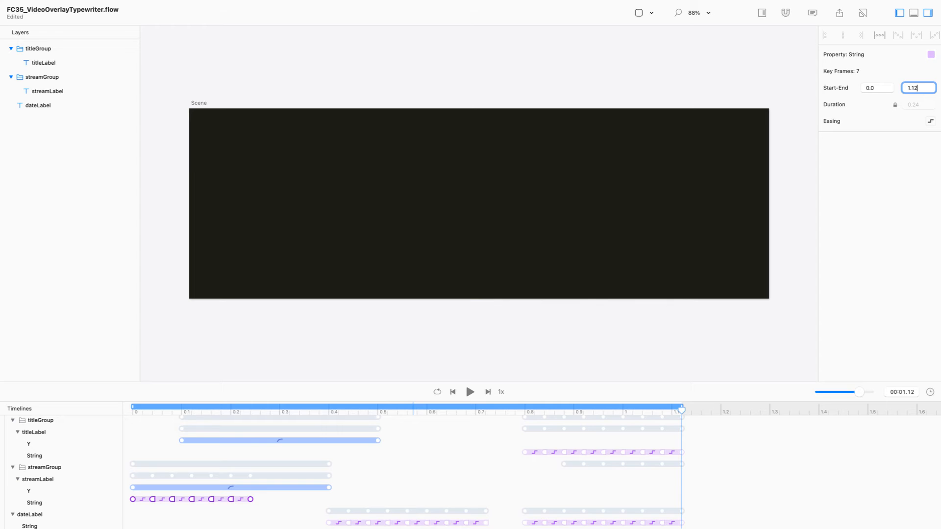
key("Return")
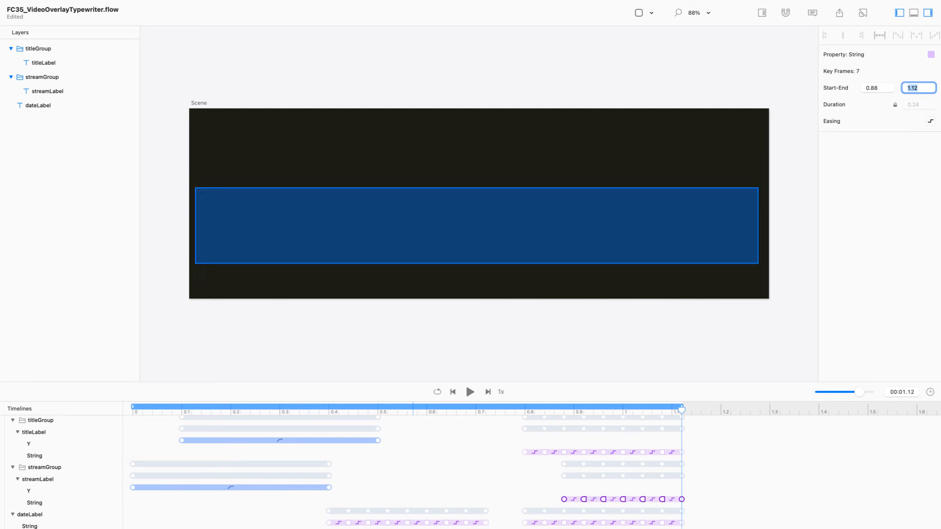
Stagger the text removal by moving titleLabel's String keyframes to start at 1.12 s and streamLabel's to end at 1.68 s.
mouse_move(681, 410)
left_mouse_down()
mouse_move(189, 410)
mouse_move(681, 410)
left_mouse_up()
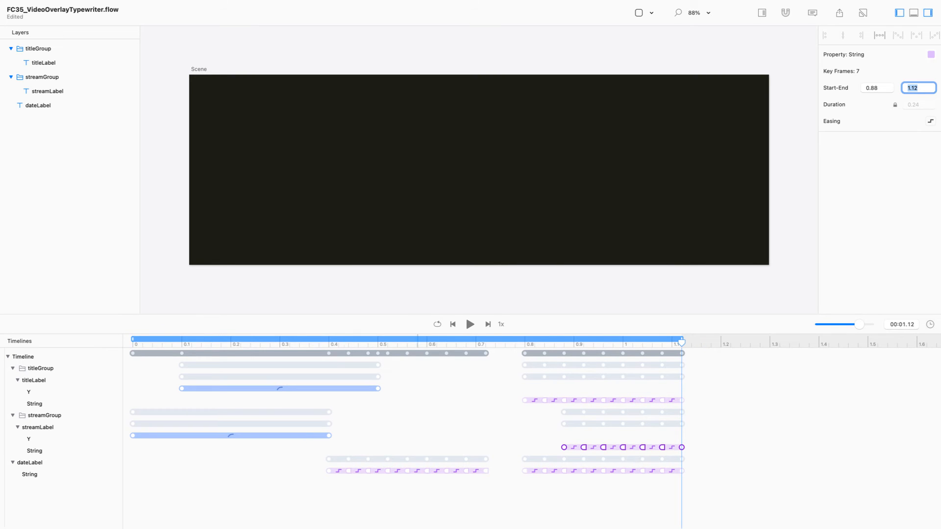
left_click_drag(723, 437, 681, 447)
mouse_move(864, 374)
left_mouse_down()
mouse_move(530, 420)
mouse_move(458, 456)
left_mouse_up()
left_click_drag(525, 400, 679, 401)
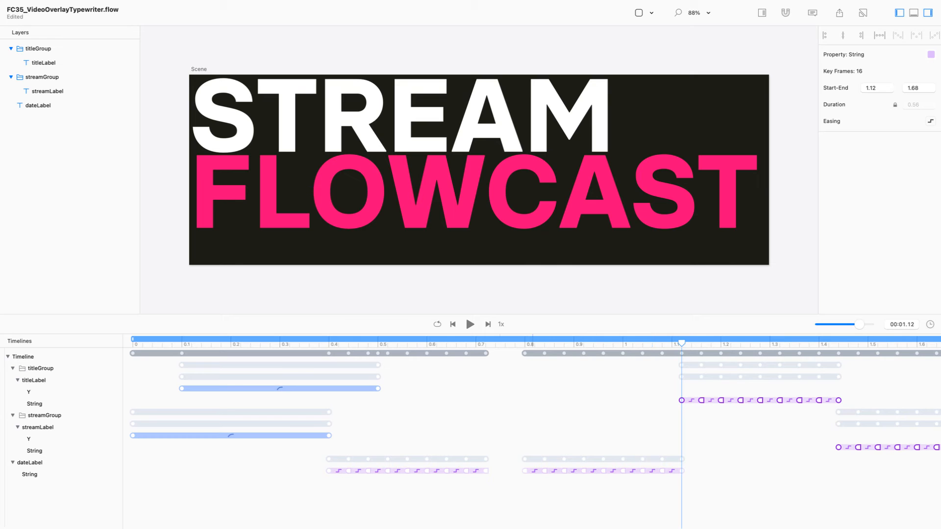
Play the whole animation from the start to review the staggered text removal.
key("Home")
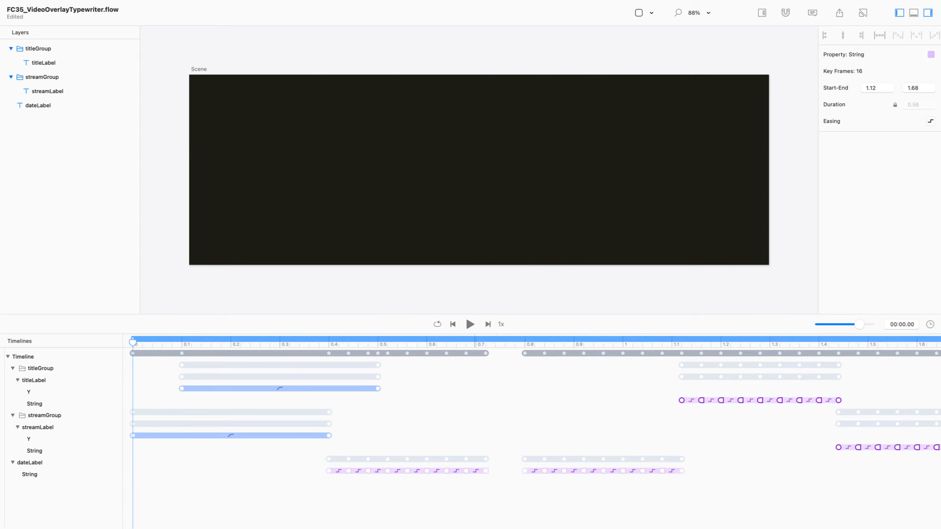
key("space")
left_click(678, 429)
key("super+minus")
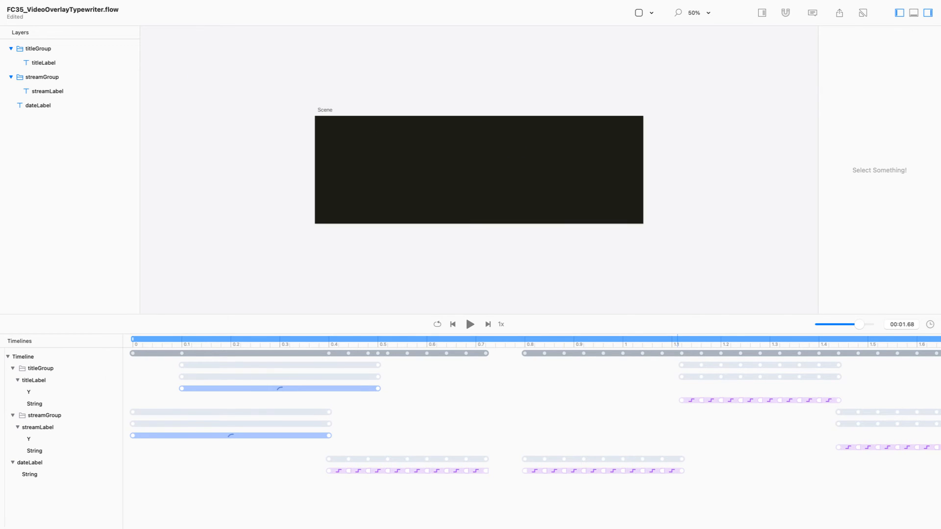
key("super+plus")
Select all String keyframes of titleLabel, streamLabel and dateLabel between 0.4 and 1.68 s.
scroll(529, 407, "right", 3)
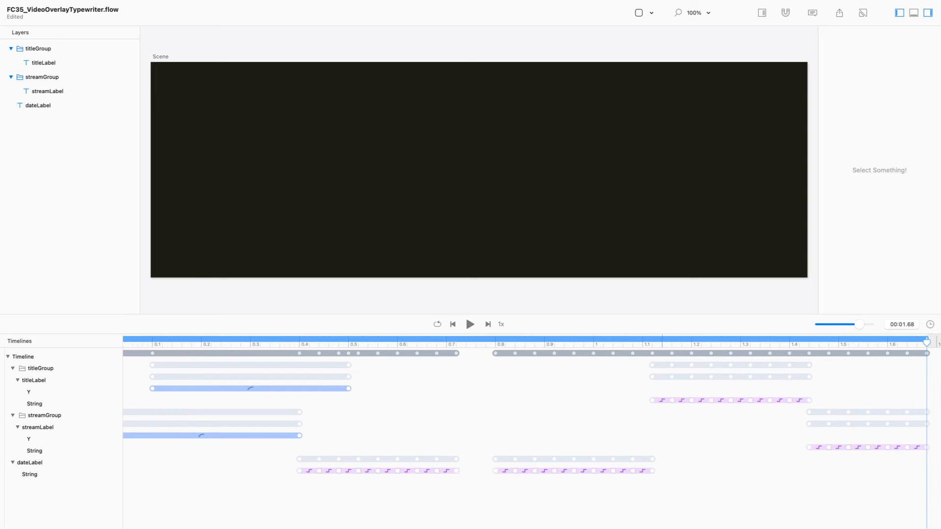
left_click_drag(925, 386, 360, 486)
left_click_drag(277, 494, 356, 464)
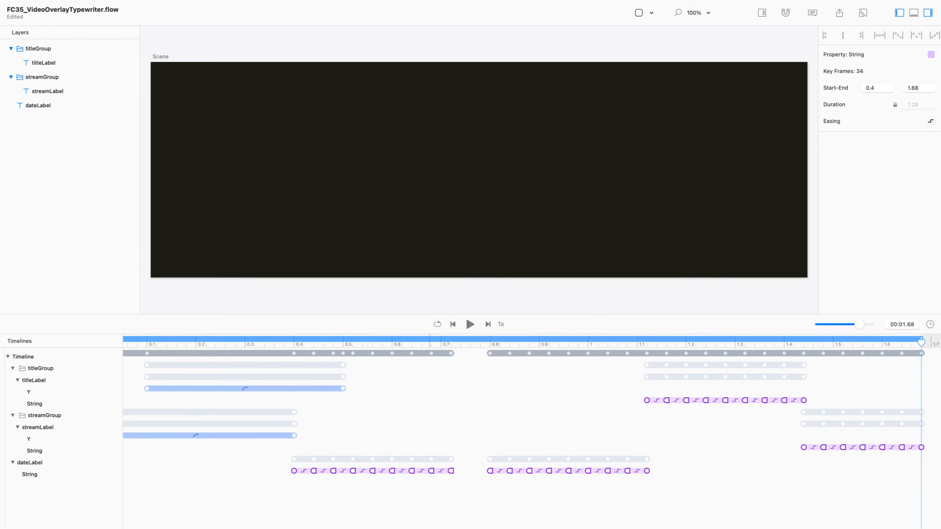